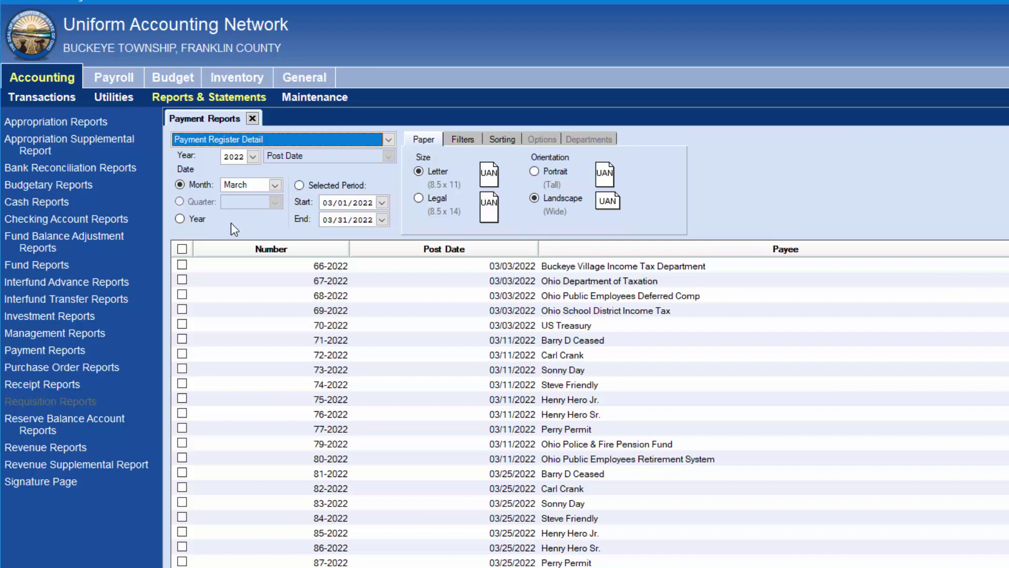
Step: Filter the Payment Register Detail report to the full year 2022, with type Accounting and form type Warrant
{"action": "left_click", "coordinate": [180, 219]}
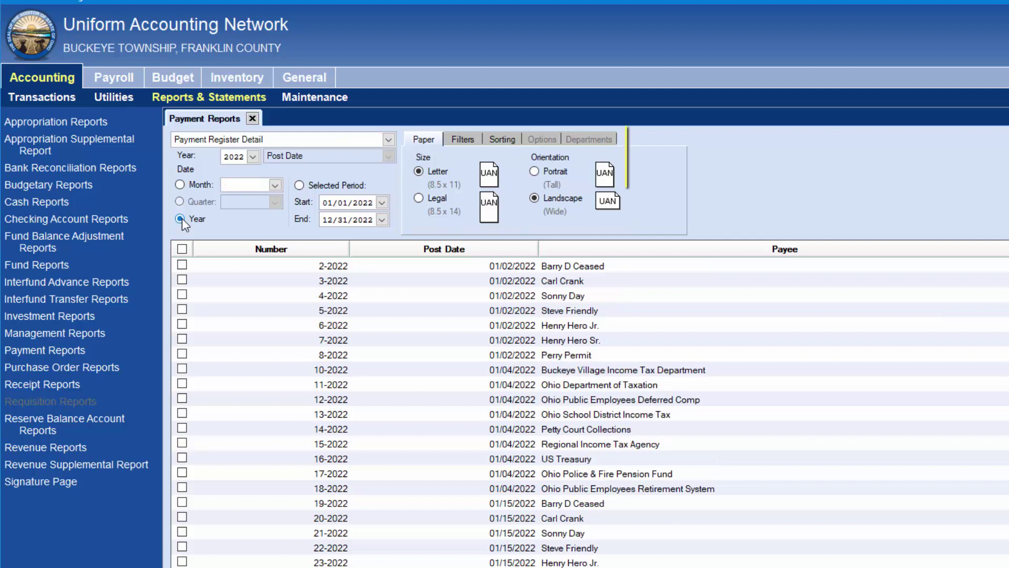
{"action": "left_click", "coordinate": [470, 142]}
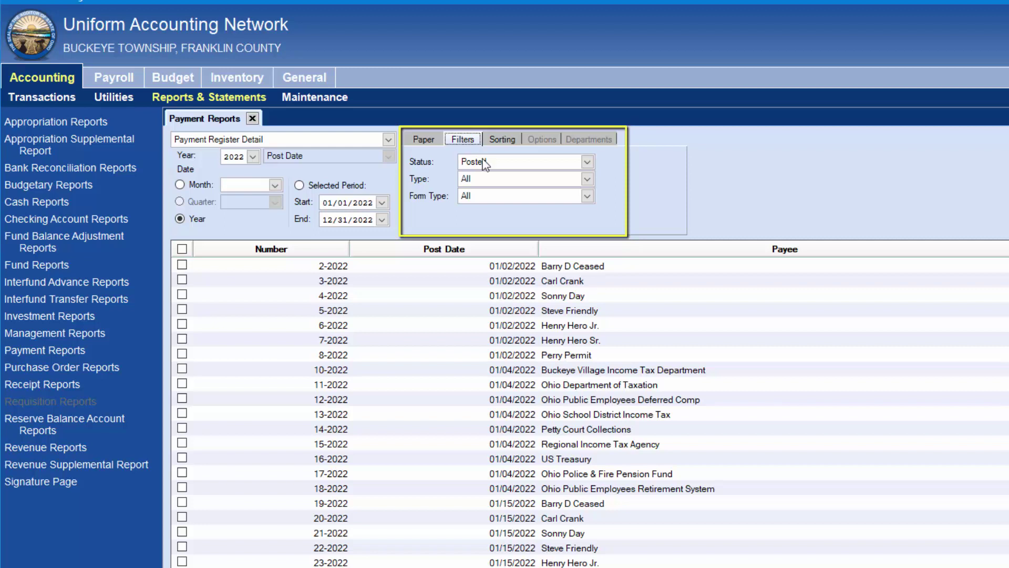
{"action": "left_click", "coordinate": [587, 180]}
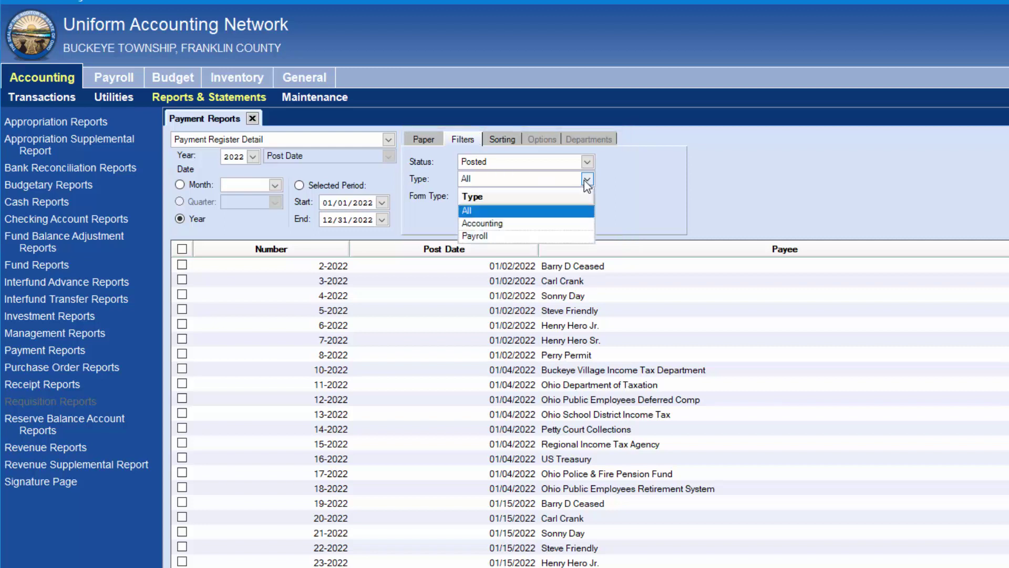
{"action": "left_click", "coordinate": [492, 224]}
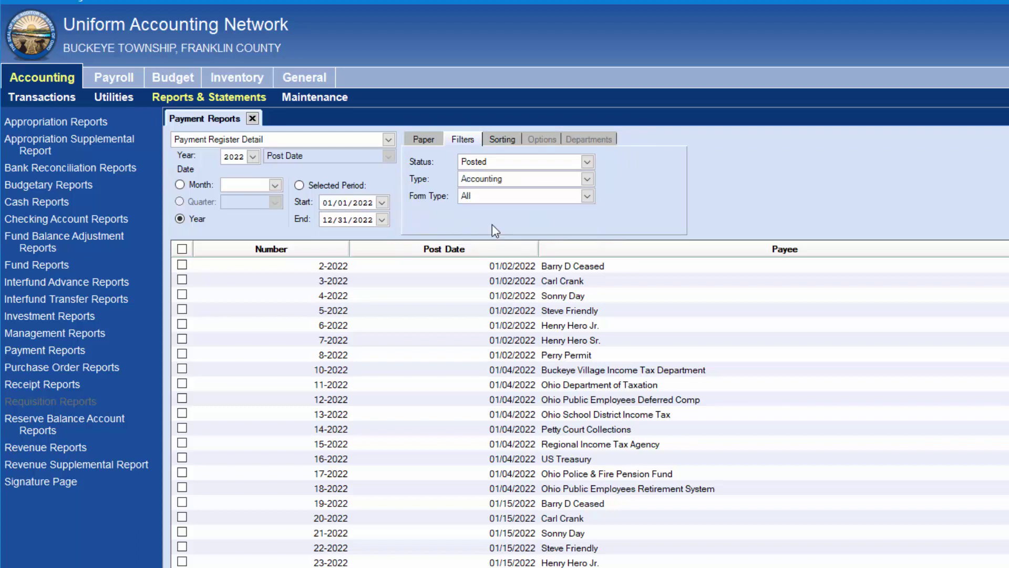
{"action": "left_click", "coordinate": [588, 196]}
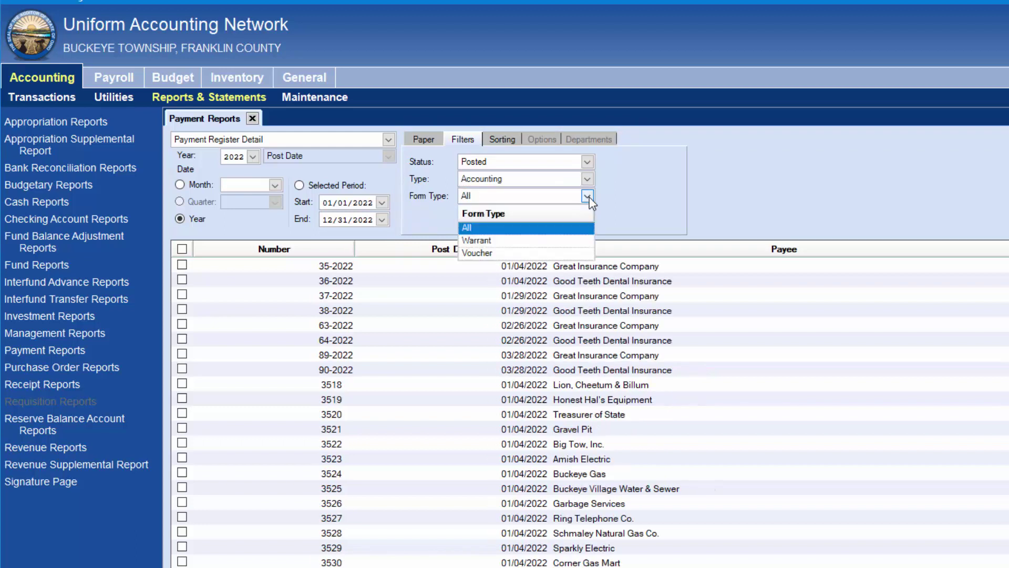
{"action": "left_click", "coordinate": [485, 240]}
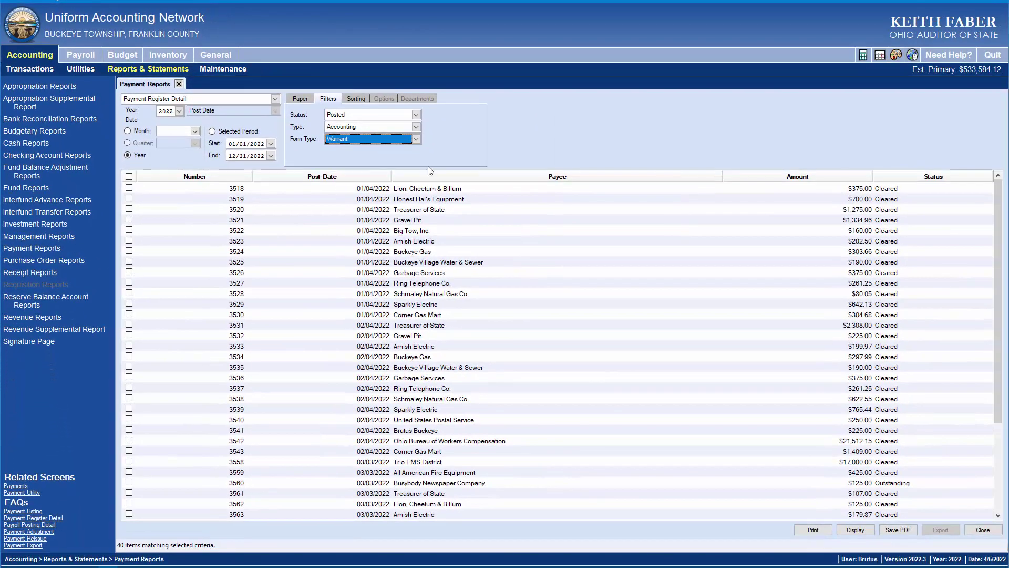
Step: Sort the payments by payee, select the three Garbage Services payments and display their register detail report
{"action": "left_click", "coordinate": [544, 179]}
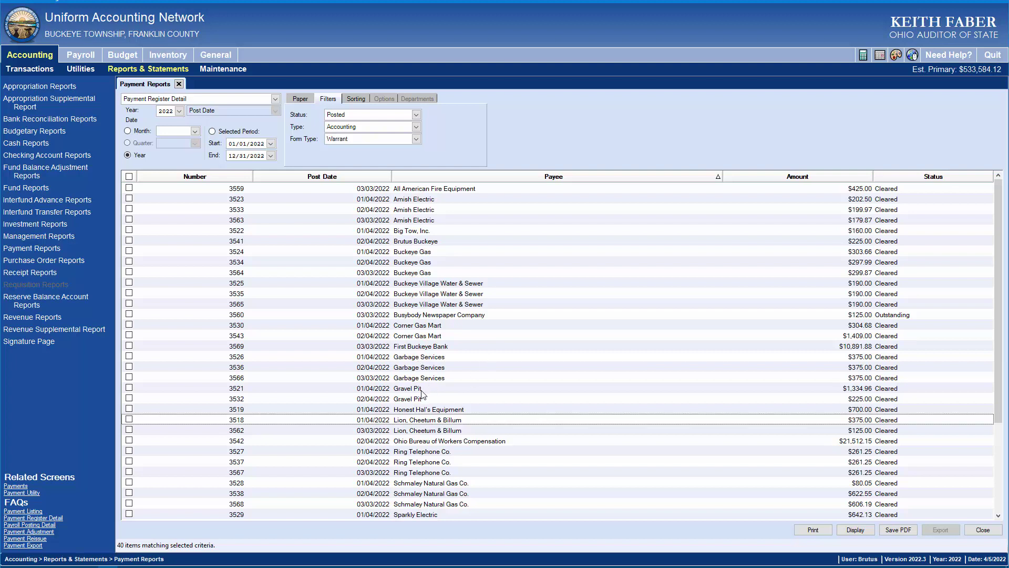
{"action": "left_click", "coordinate": [216, 358]}
{"action": "left_click_drag", "start_coordinate": [215, 357], "coordinate": [215, 379]}
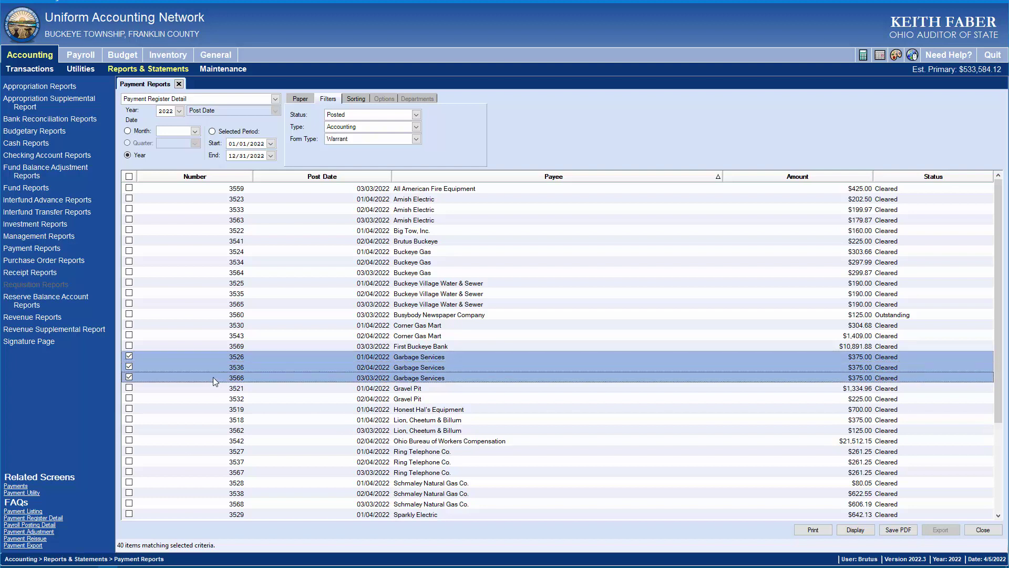
{"action": "left_click", "coordinate": [855, 529]}
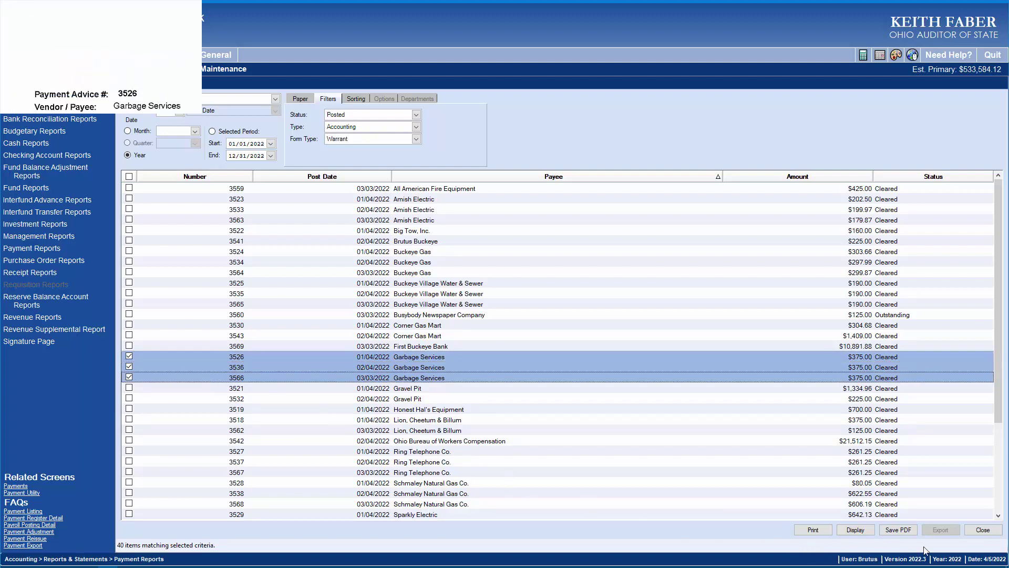
{"action": "left_click", "coordinate": [855, 530]}
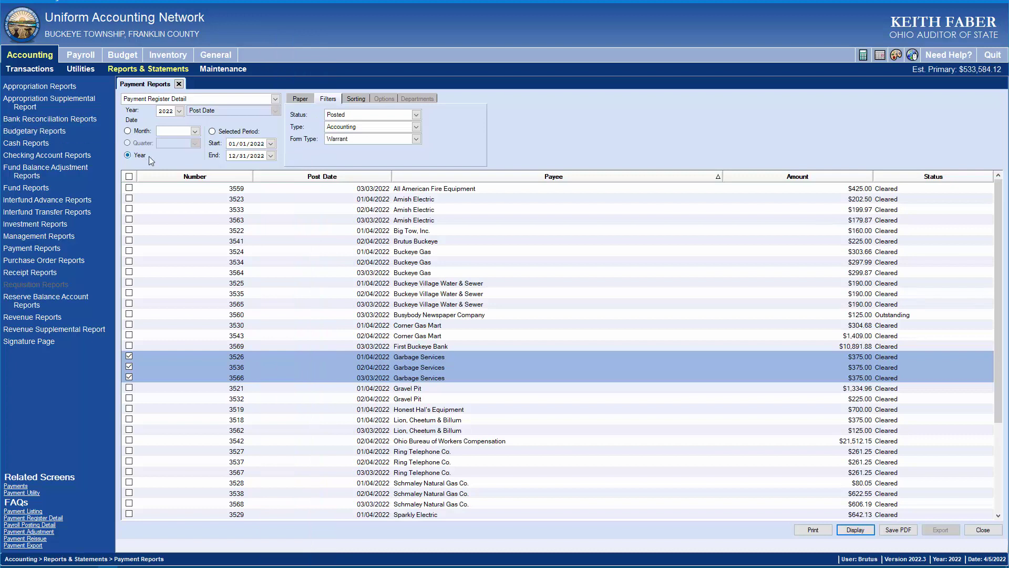
Step: List the 2020 payments sorted by payee in descending order, and close the payment reports
{"action": "left_click", "coordinate": [179, 111]}
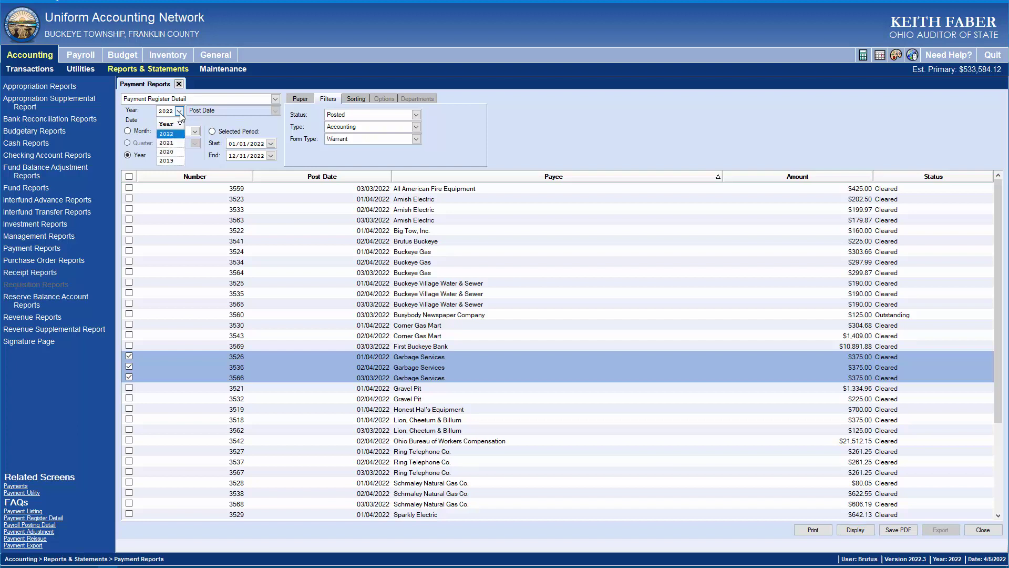
{"action": "key", "text": "Down"}
{"action": "key", "text": "Down"}
{"action": "key", "text": "Return"}
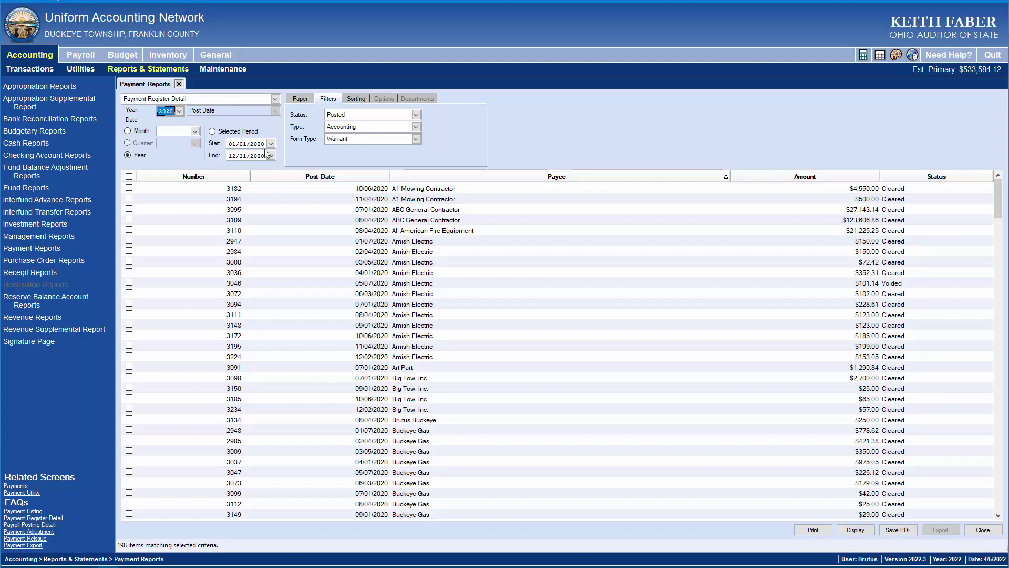
{"action": "left_click", "coordinate": [421, 179]}
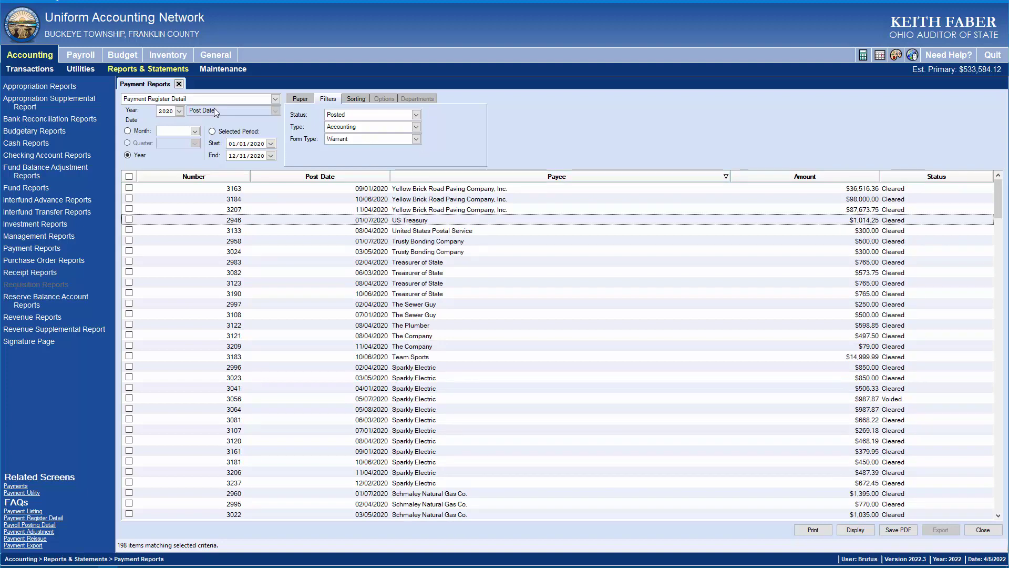
{"action": "left_click", "coordinate": [178, 84]}
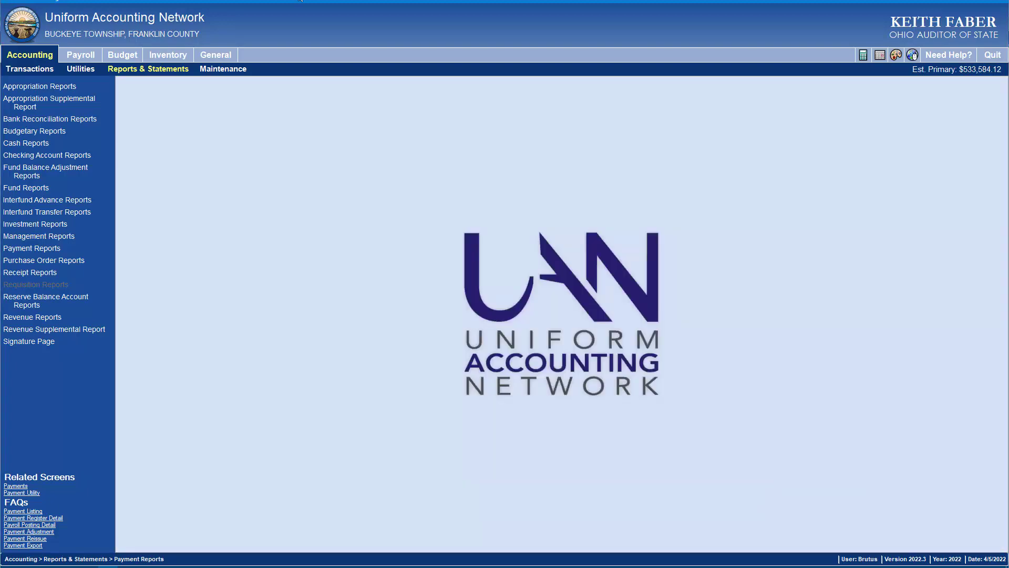
Step: Open the accounting payment transactions and add a new warrant payment
{"action": "left_click", "coordinate": [34, 55]}
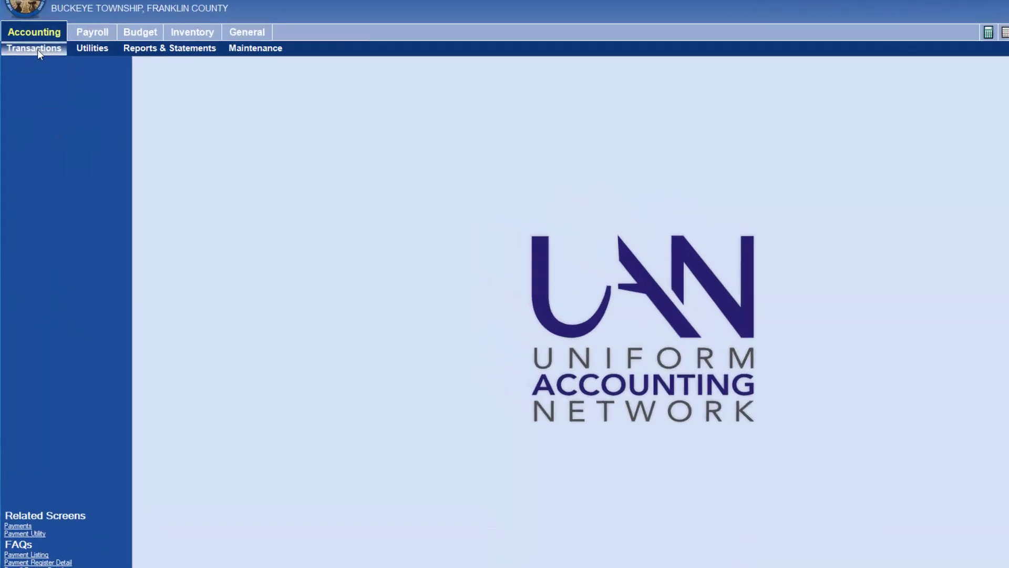
{"action": "left_click", "coordinate": [36, 50]}
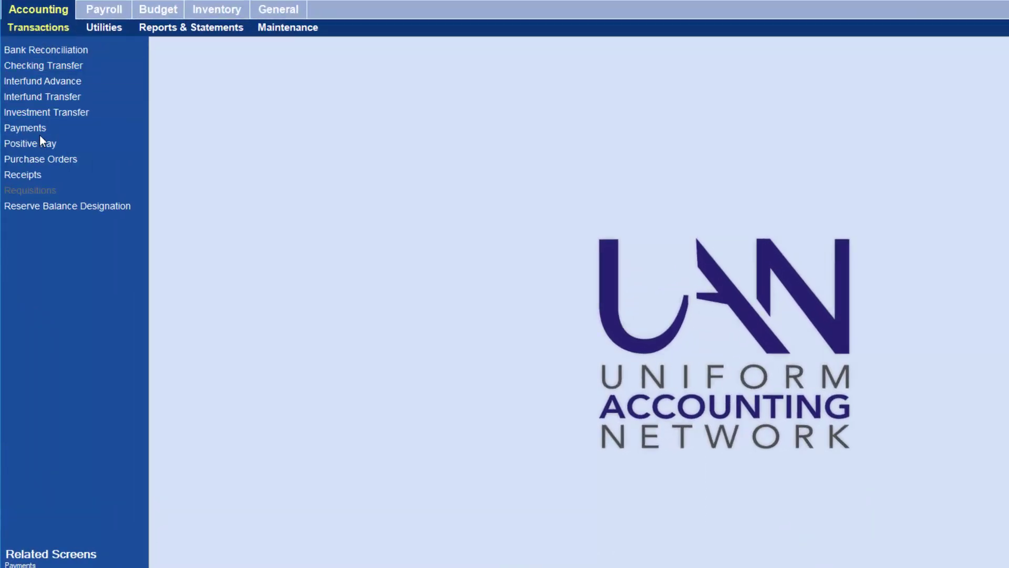
{"action": "left_click", "coordinate": [37, 130]}
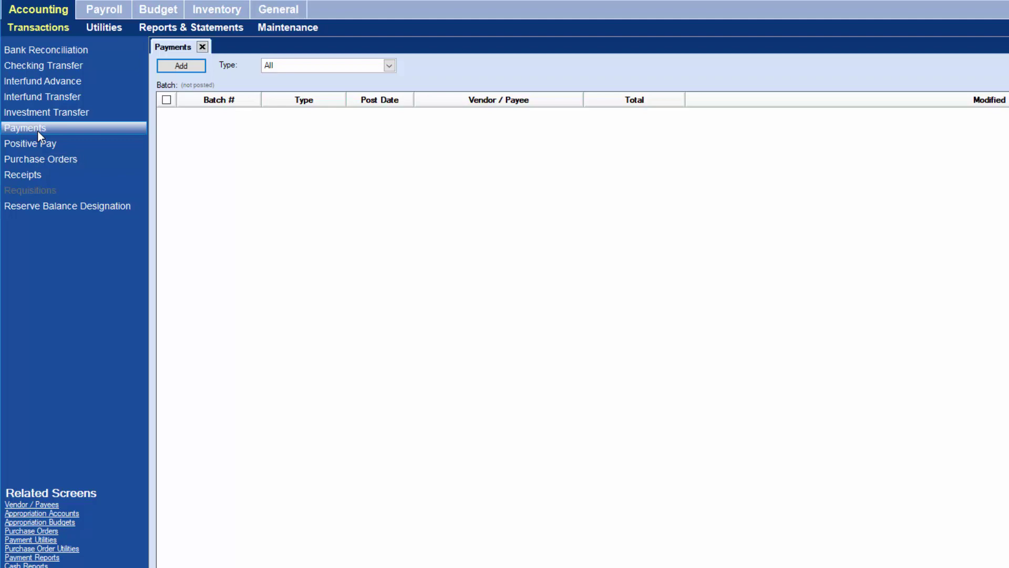
{"action": "left_click", "coordinate": [188, 65]}
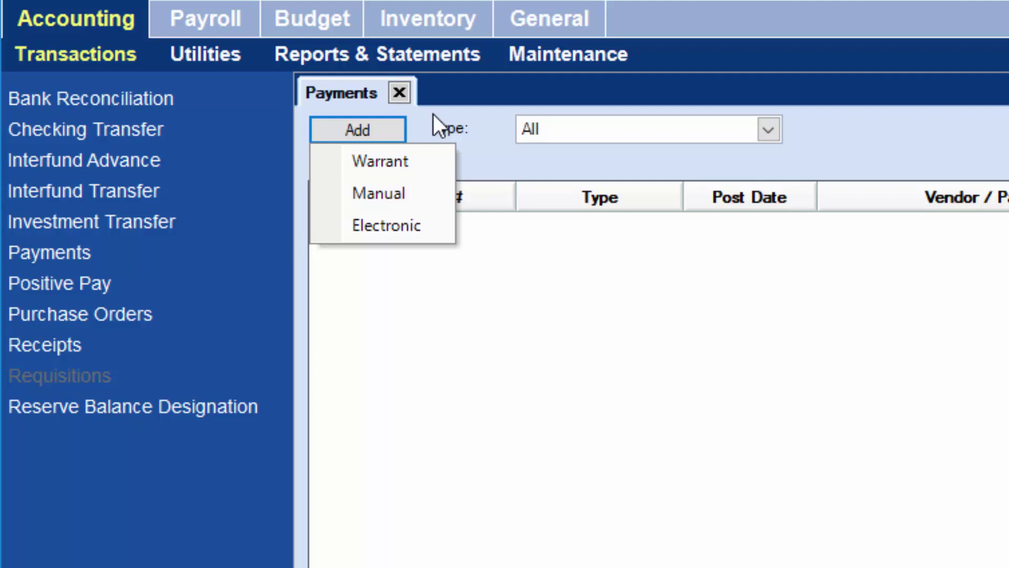
{"action": "left_click", "coordinate": [403, 163]}
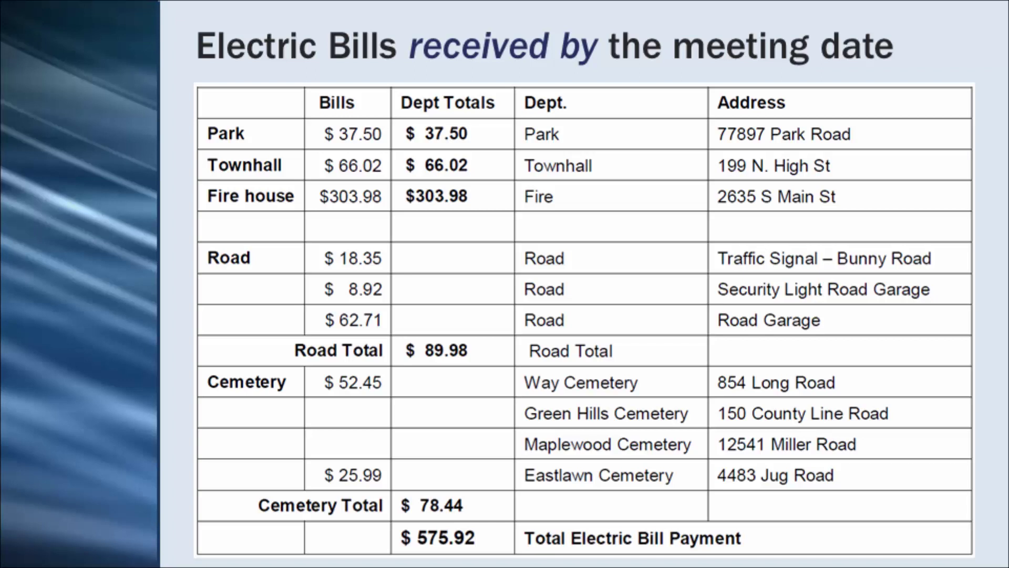
{"action": "mouse_move", "coordinate": [954, 222]}
{"action": "left_mouse_down"}
{"action": "mouse_move", "coordinate": [841, 365]}
{"action": "mouse_move", "coordinate": [216, 362]}
{"action": "left_mouse_up"}
{"action": "left_click_drag", "start_coordinate": [185, 220], "coordinate": [215, 363]}
{"action": "left_click_drag", "start_coordinate": [964, 227], "coordinate": [168, 226]}
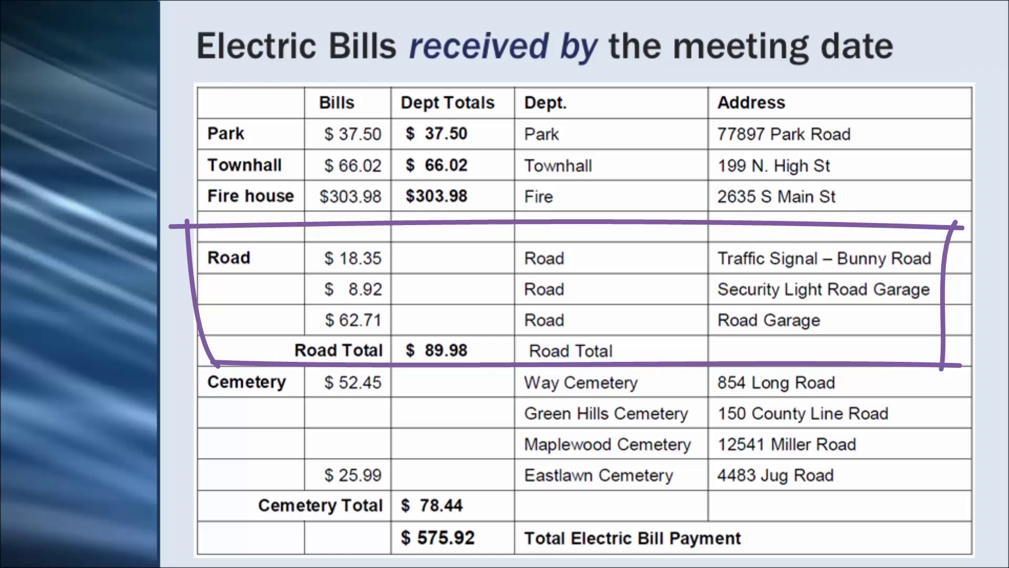
{"action": "mouse_move", "coordinate": [911, 363]}
{"action": "left_mouse_down"}
{"action": "mouse_move", "coordinate": [898, 522]}
{"action": "mouse_move", "coordinate": [241, 517]}
{"action": "left_mouse_up"}
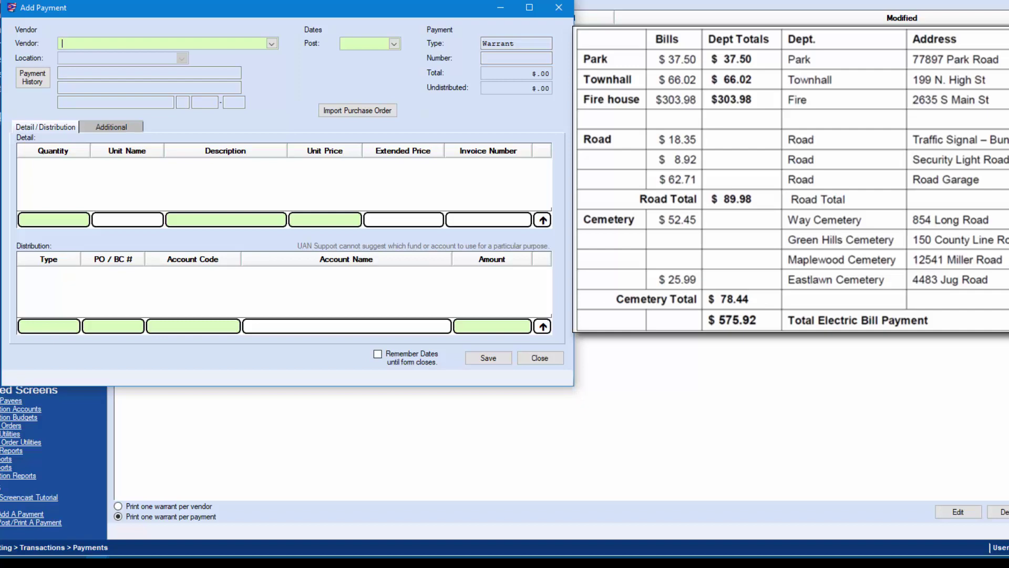
Step: Set the payment's vendor to Sparkly Electric, its location to Administrative Office and its post date to 04/07/2022
{"action": "left_click", "coordinate": [272, 44]}
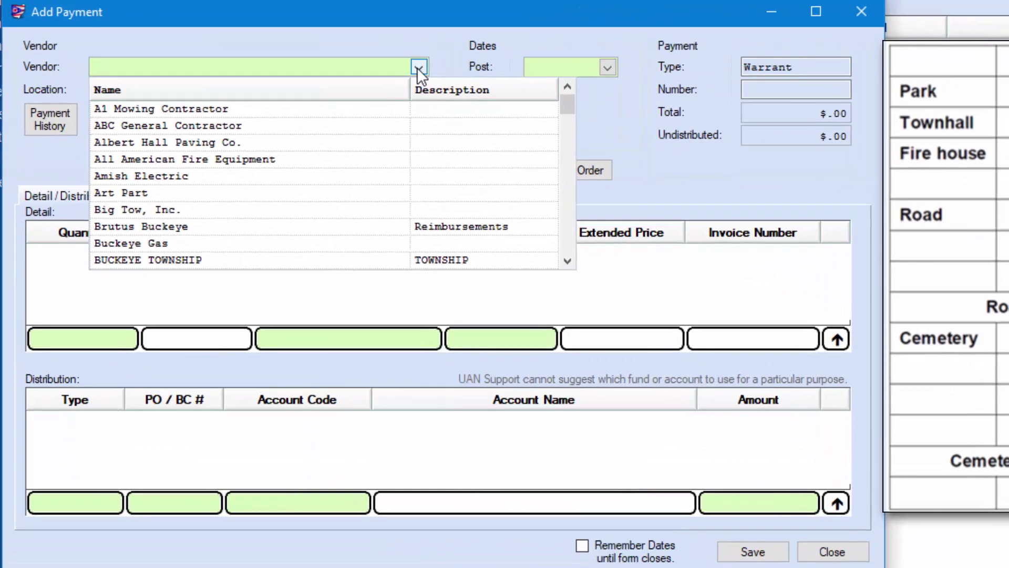
{"action": "type", "text": "sp"}
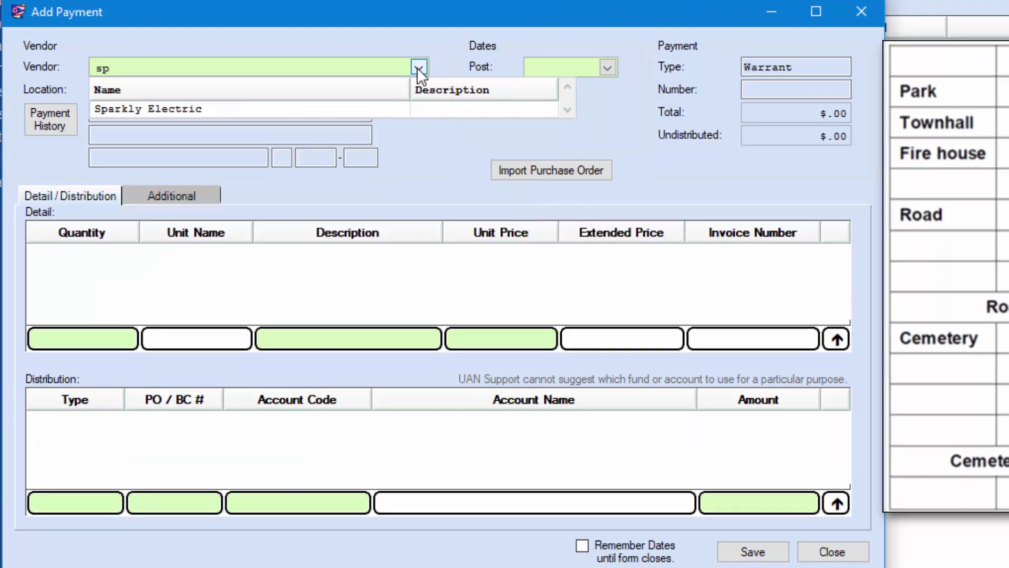
{"action": "left_click", "coordinate": [187, 108]}
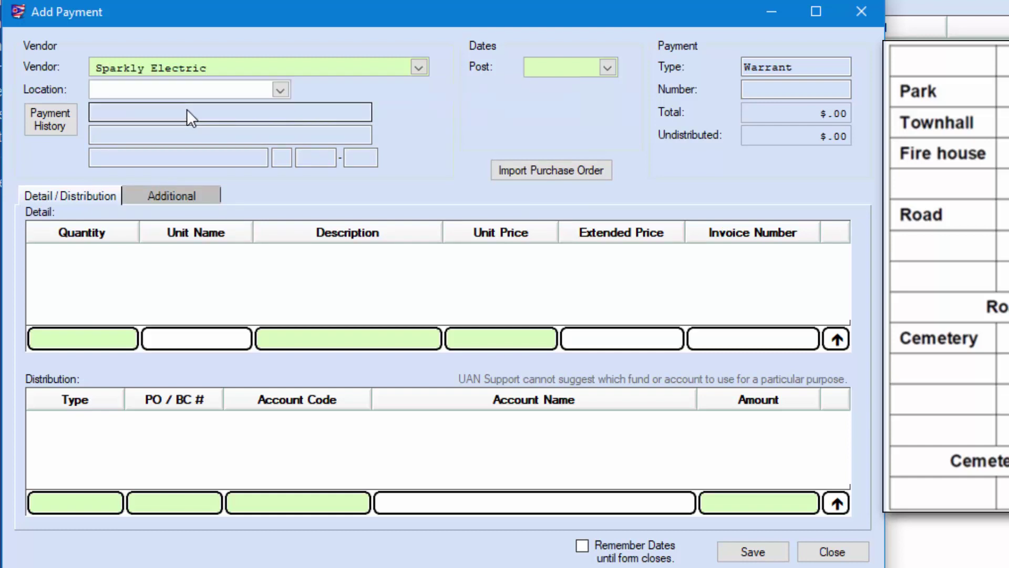
{"action": "left_click", "coordinate": [281, 89]}
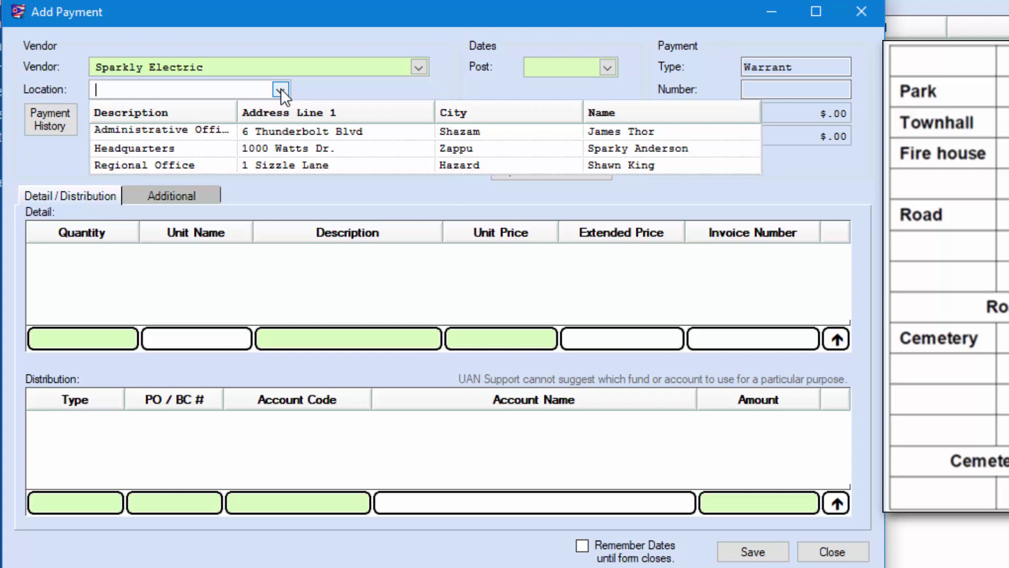
{"action": "left_click", "coordinate": [166, 129]}
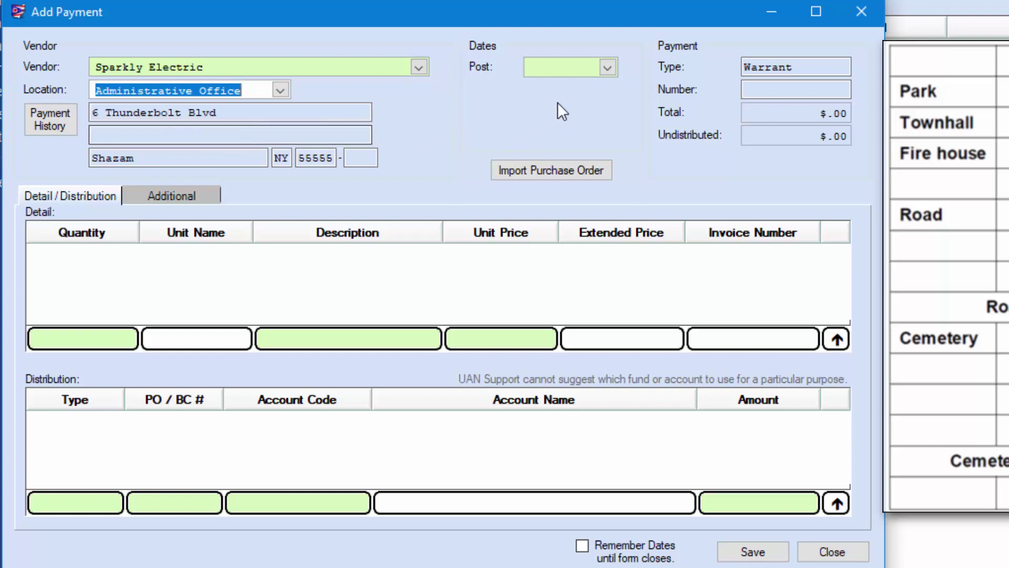
{"action": "left_click", "coordinate": [607, 68]}
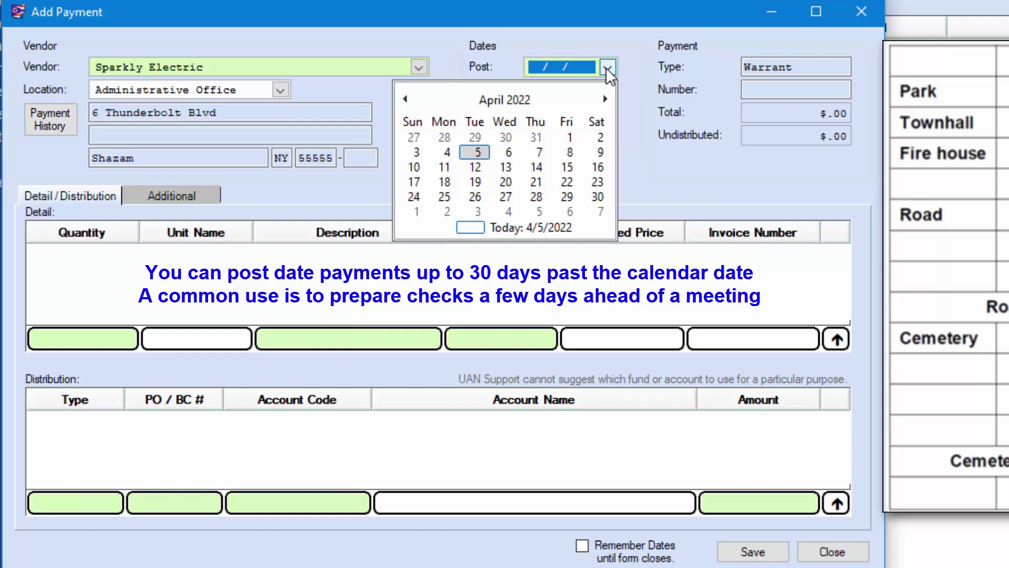
{"action": "left_click", "coordinate": [538, 152]}
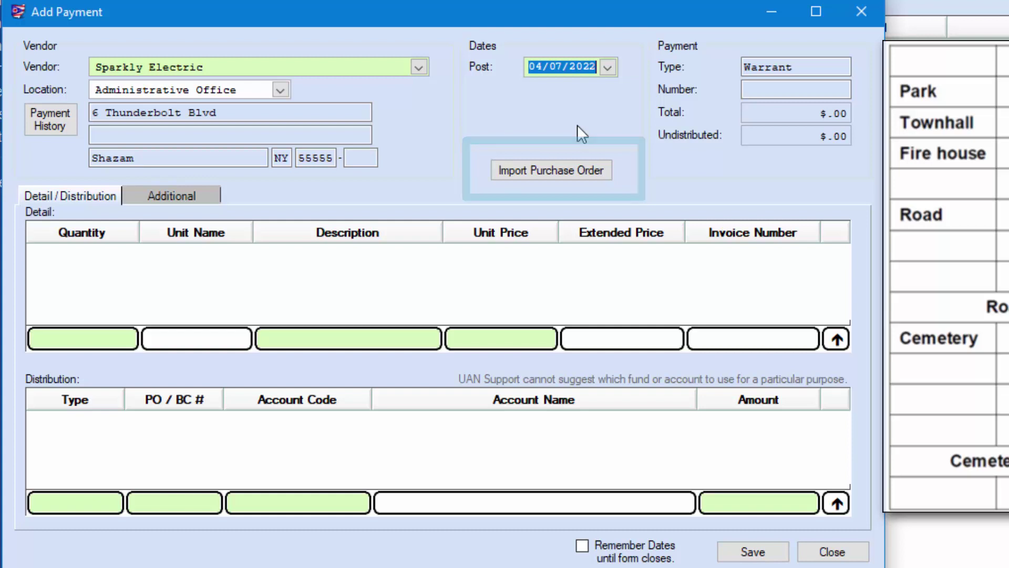
Step: Open the purchase order import, filter to PO Regular and choose the Sparkly Electric order issued 01/01/2022
{"action": "left_click", "coordinate": [575, 174]}
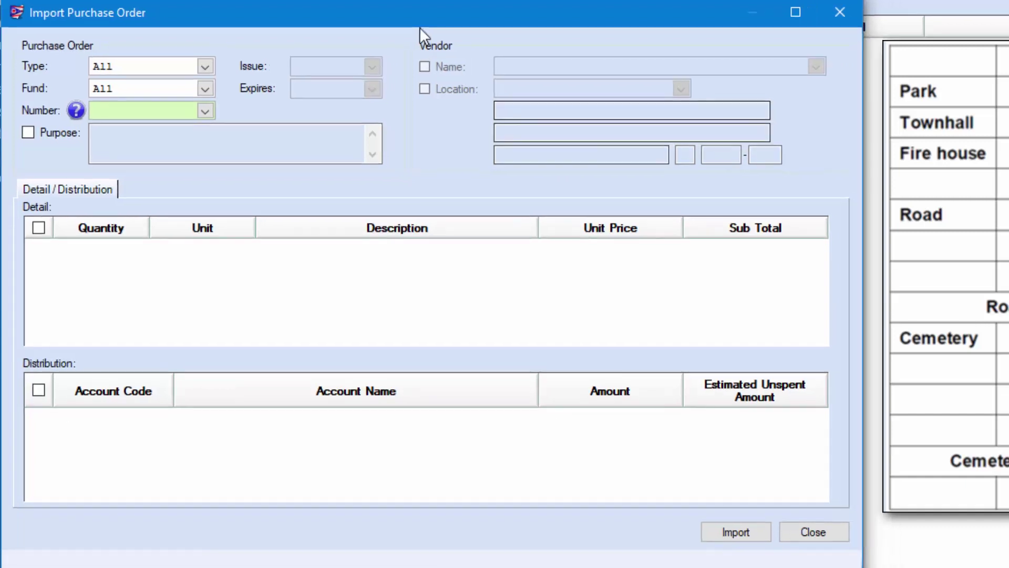
{"action": "left_click_drag", "start_coordinate": [353, 13], "coordinate": [596, 33]}
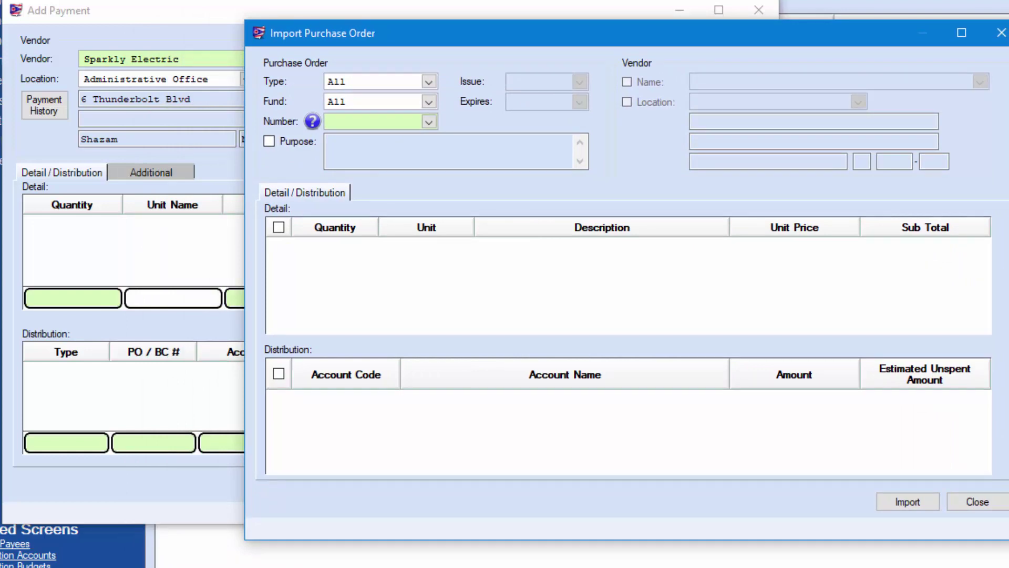
{"action": "left_click", "coordinate": [429, 82]}
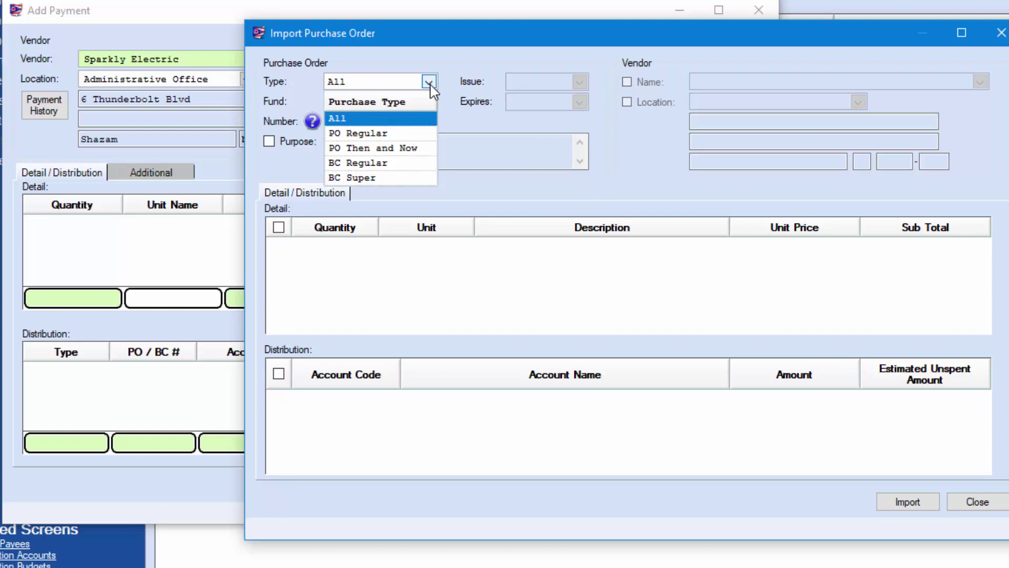
{"action": "left_click", "coordinate": [389, 133]}
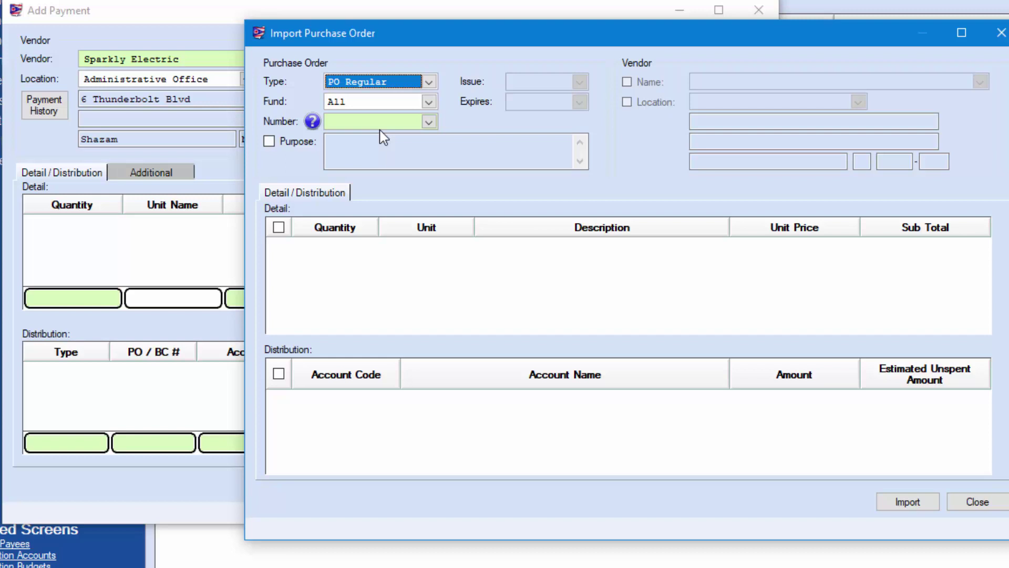
{"action": "left_click", "coordinate": [429, 123]}
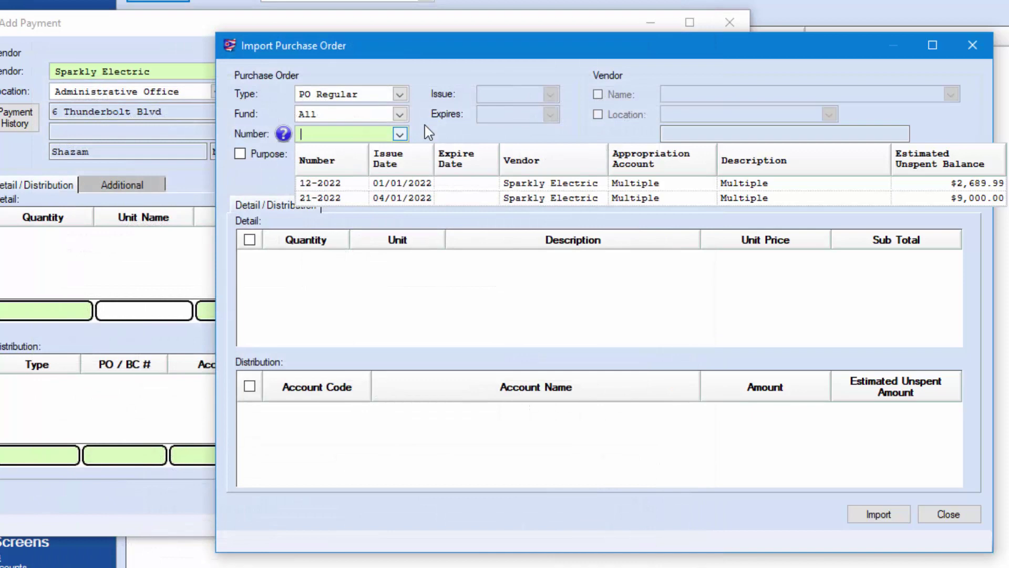
{"action": "left_click", "coordinate": [338, 184]}
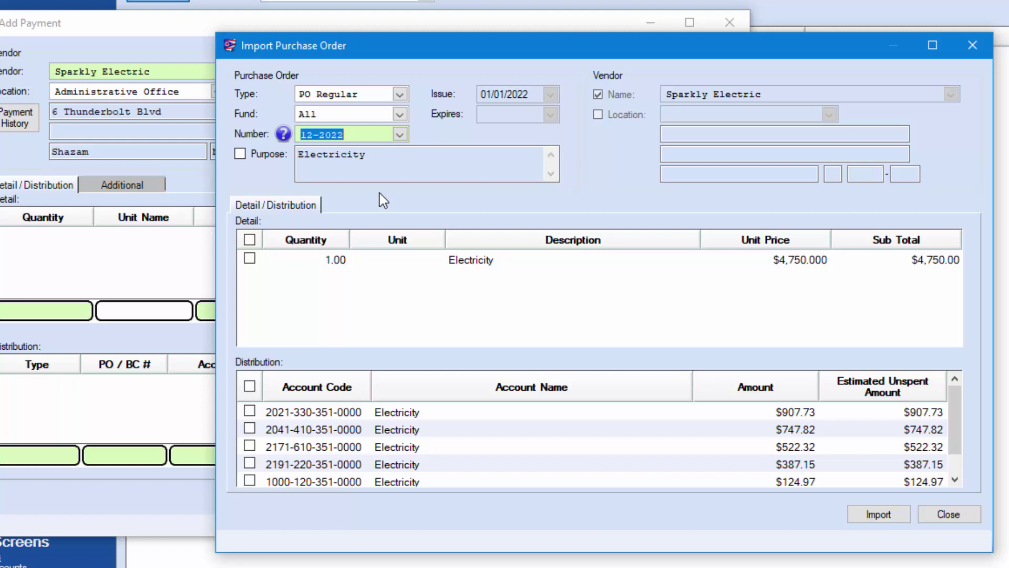
Step: Mark the purchase order's Electricity detail line for import
{"action": "left_click", "coordinate": [250, 259]}
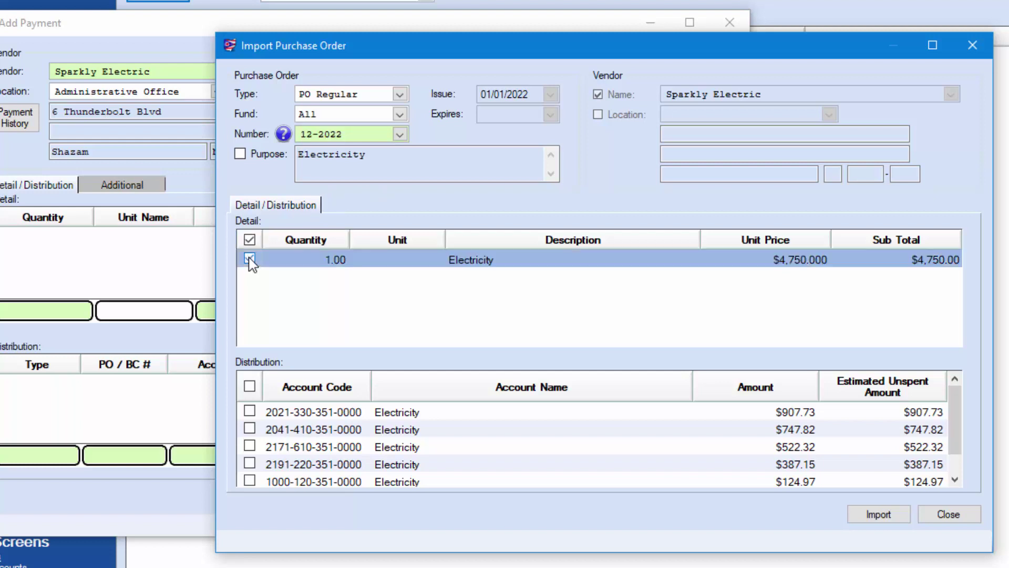
{"action": "left_click", "coordinate": [250, 259]}
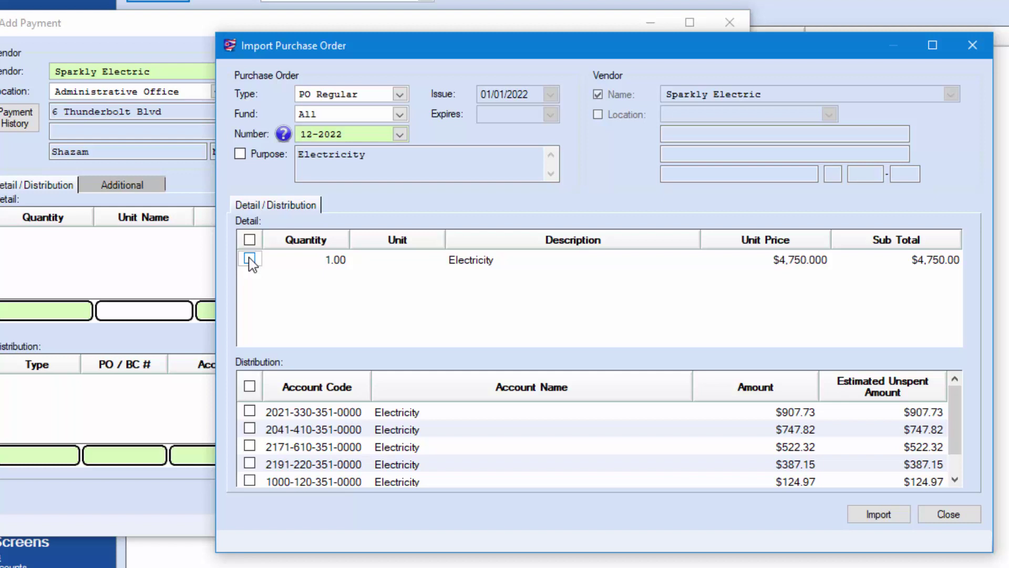
{"action": "left_click", "coordinate": [253, 258]}
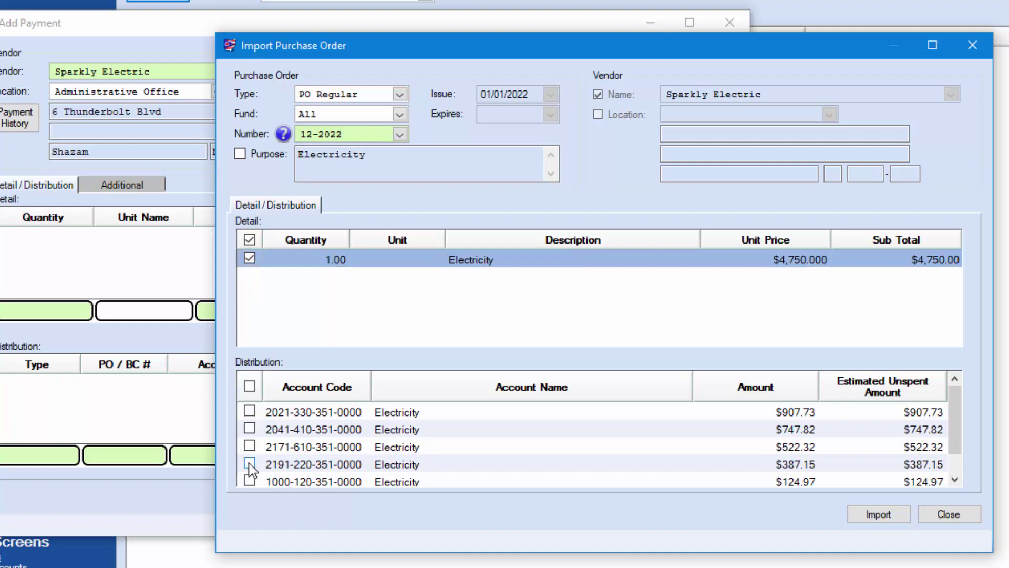
{"action": "left_click", "coordinate": [250, 411]}
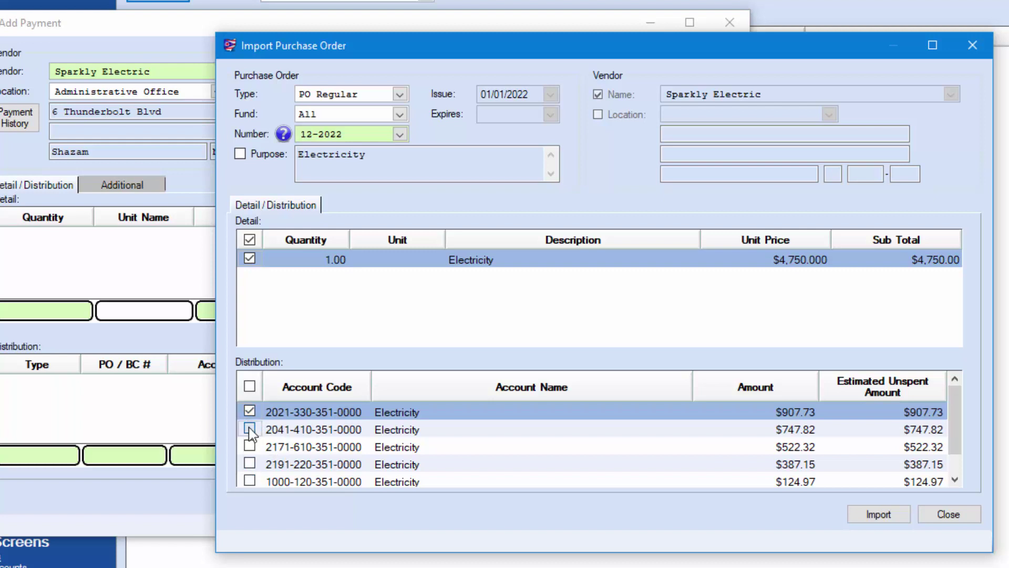
{"action": "left_click", "coordinate": [250, 429]}
{"action": "left_click", "coordinate": [249, 446]}
{"action": "left_click", "coordinate": [249, 430]}
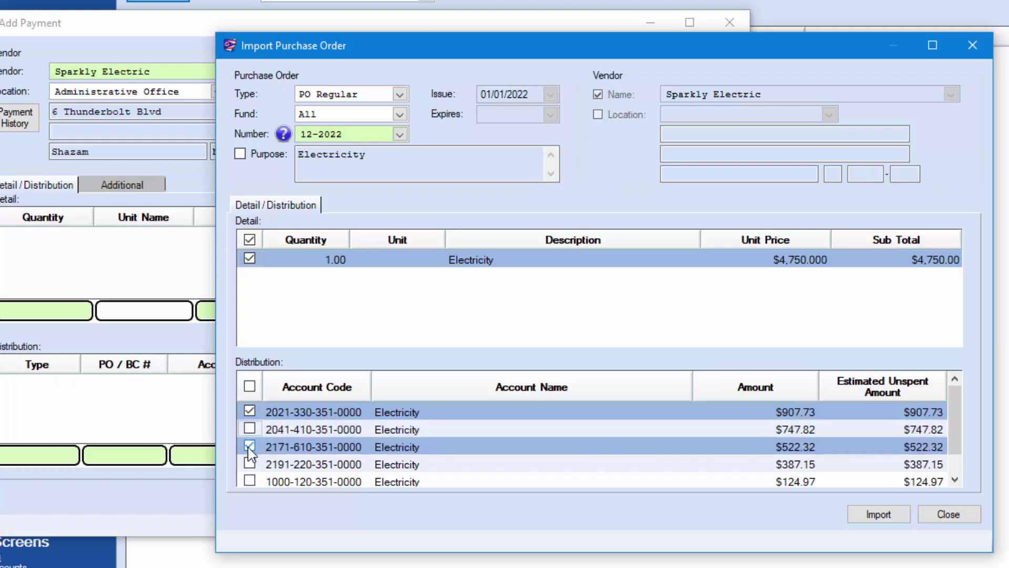
{"action": "left_click", "coordinate": [250, 446]}
{"action": "left_click", "coordinate": [249, 411]}
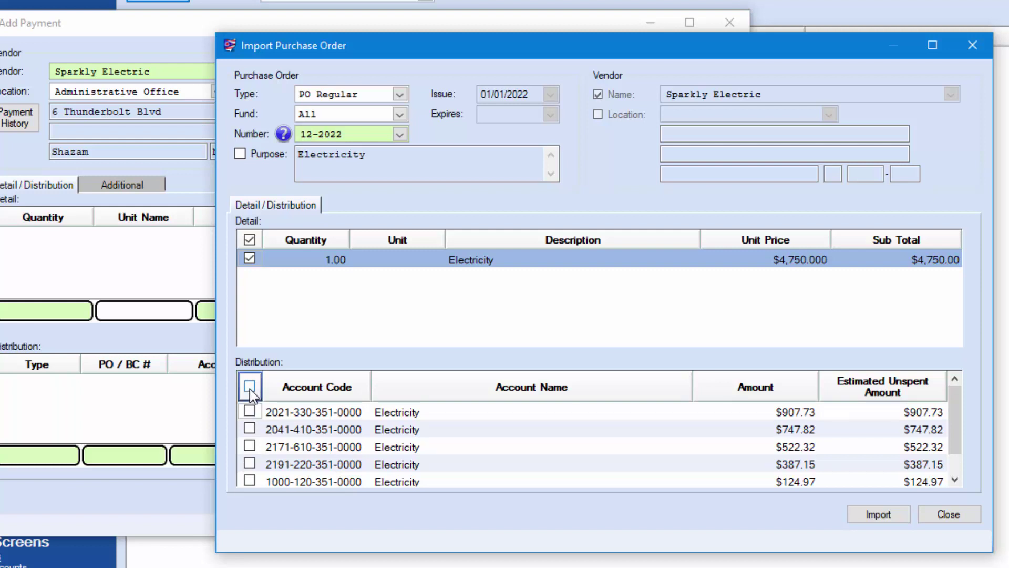
Step: Include the purpose and all distribution accounts, and import the purchase order into the payment
{"action": "left_click", "coordinate": [250, 388]}
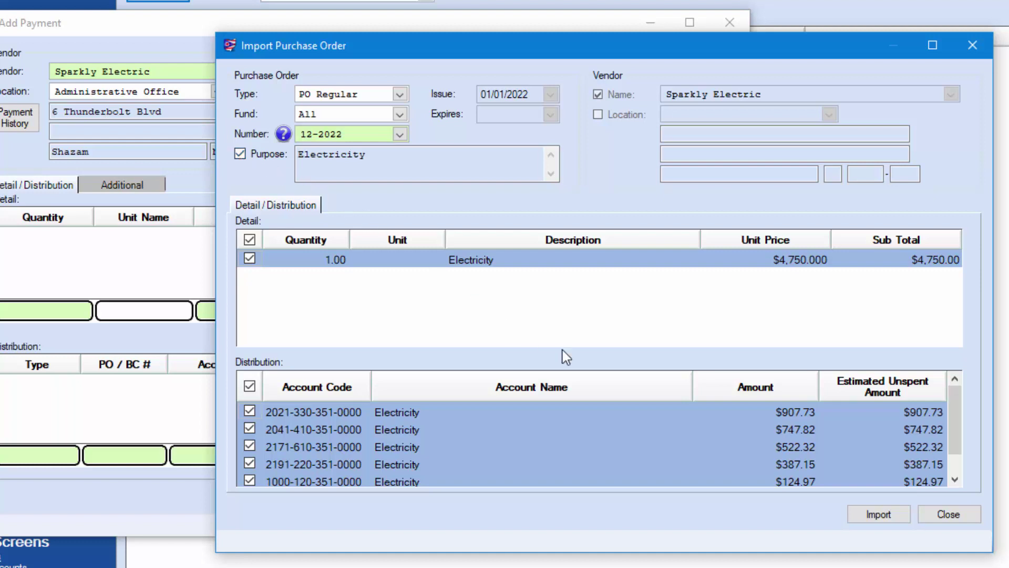
{"action": "left_click", "coordinate": [879, 515]}
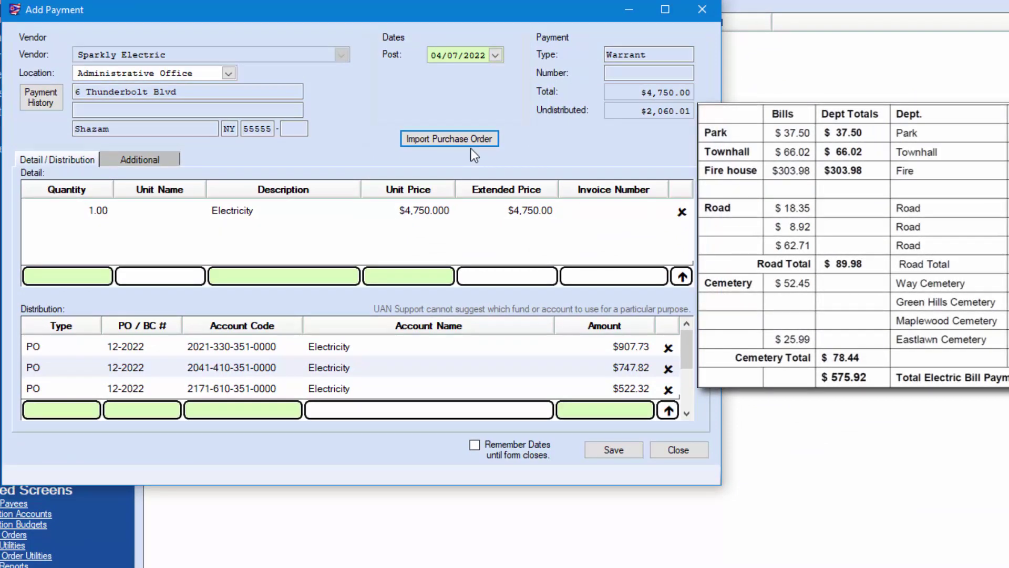
Step: Set the unit price of the payment's Electricity detail line to $575.92
{"action": "left_click", "coordinate": [414, 209]}
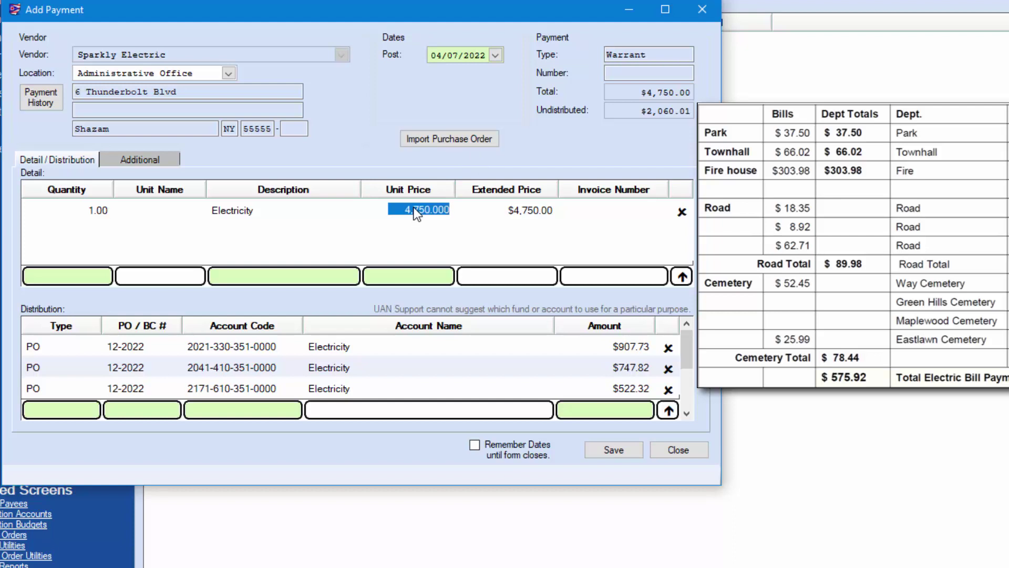
{"action": "type", "text": "5"}
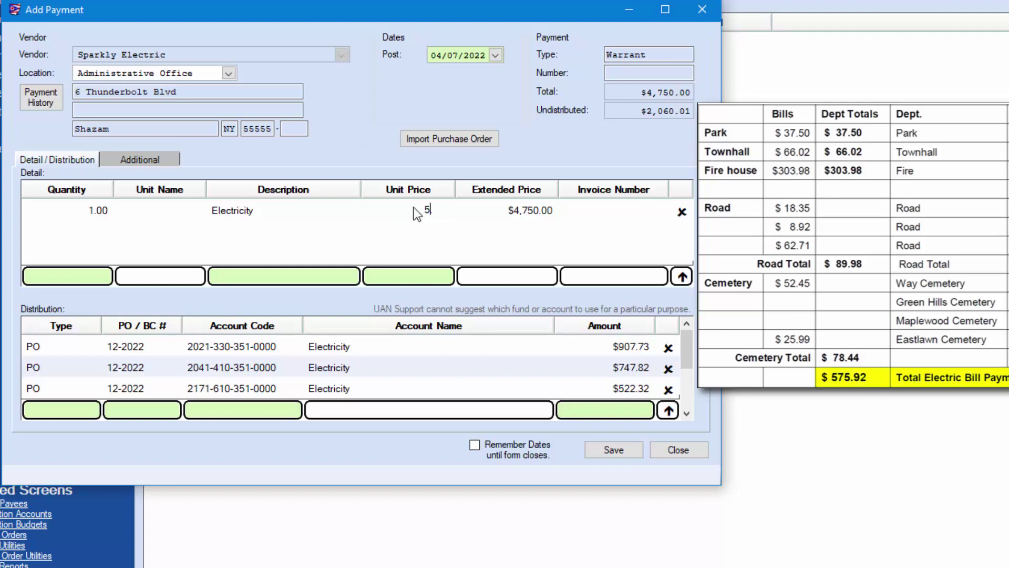
{"action": "type", "text": "75.92"}
{"action": "key", "text": "Tab"}
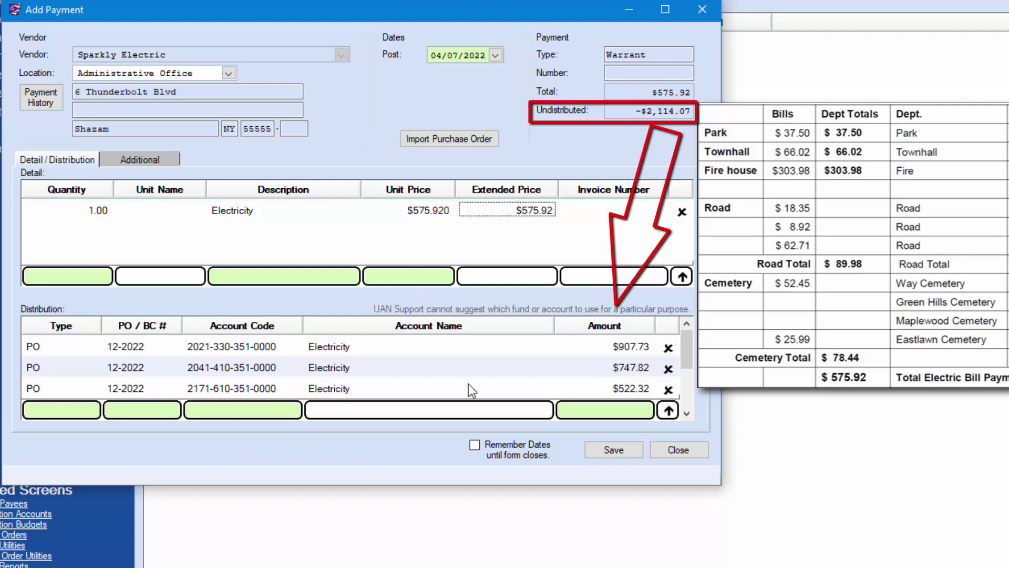
Step: Enlarge the payment form, sort the distribution by account code and set the fund 1000 Electricity amount to $62.02
{"action": "left_click_drag", "start_coordinate": [561, 490], "coordinate": [560, 567]}
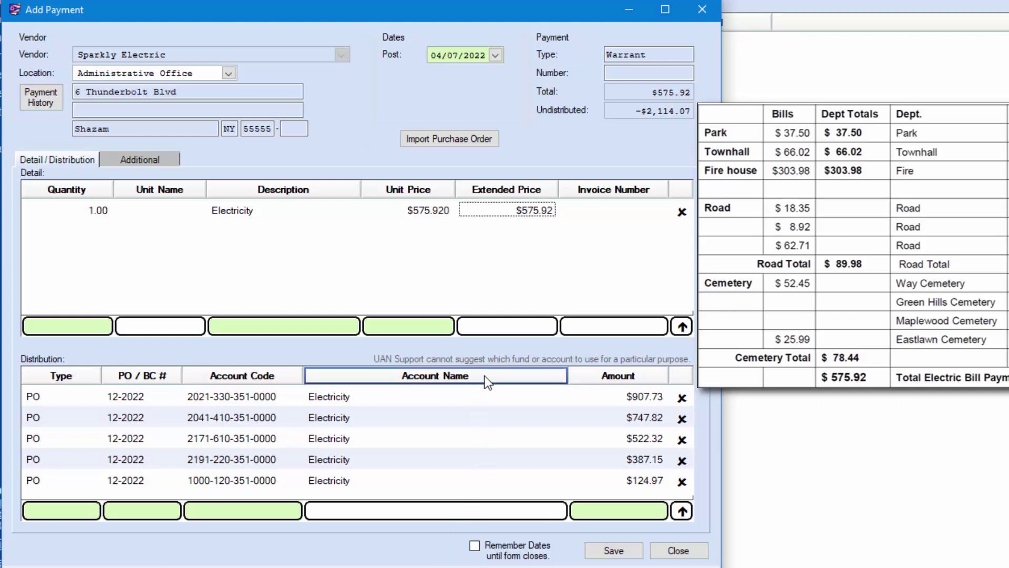
{"action": "left_click", "coordinate": [277, 374]}
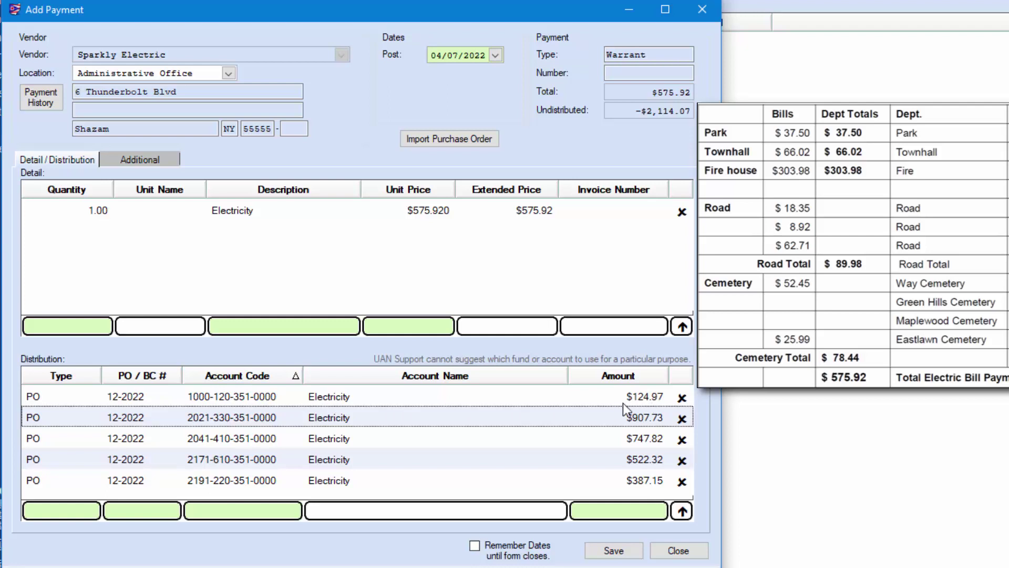
{"action": "left_click", "coordinate": [642, 399]}
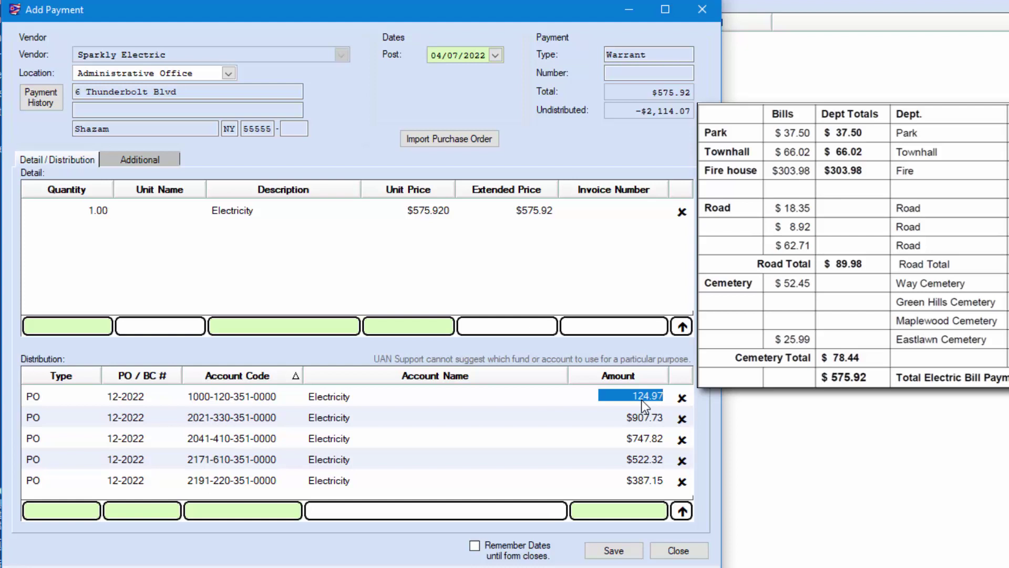
{"action": "type", "text": "62"}
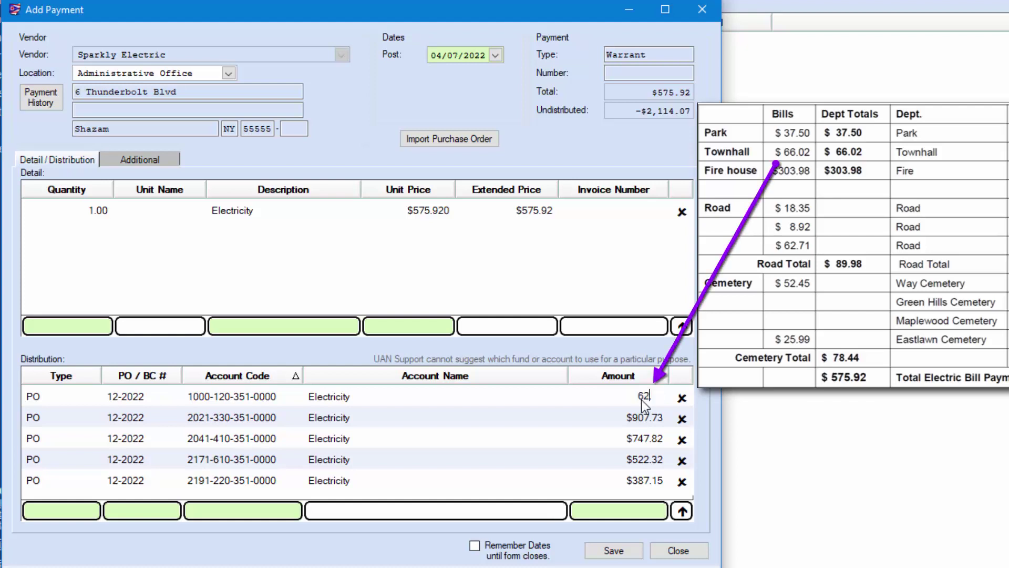
{"action": "type", "text": ".02"}
{"action": "key", "text": "Return"}
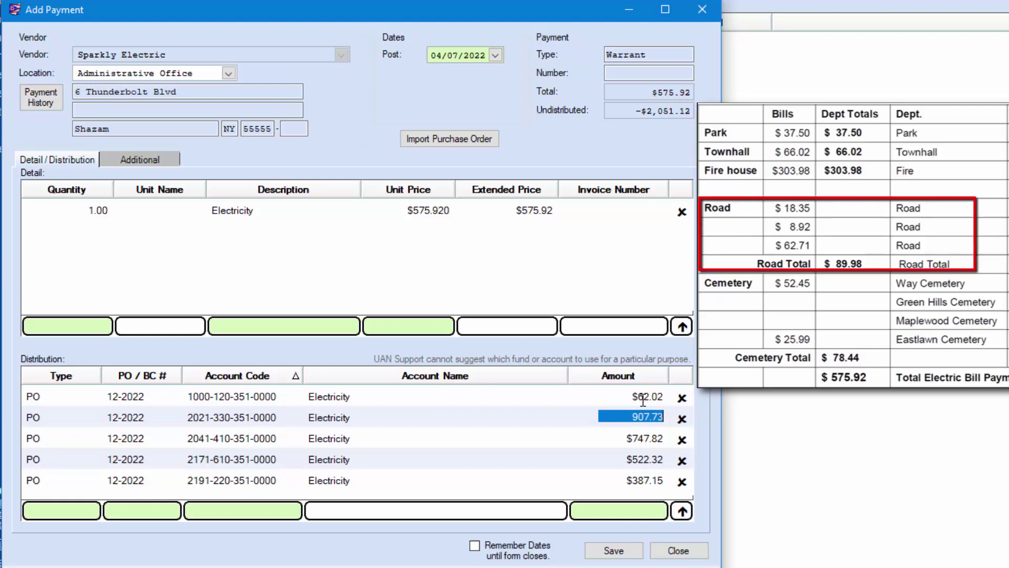
Step: Set the distribution amounts to $89.98 for the fund 2021 Electricity account and $78.44 for the fund 2041 account
{"action": "type", "text": "89"}
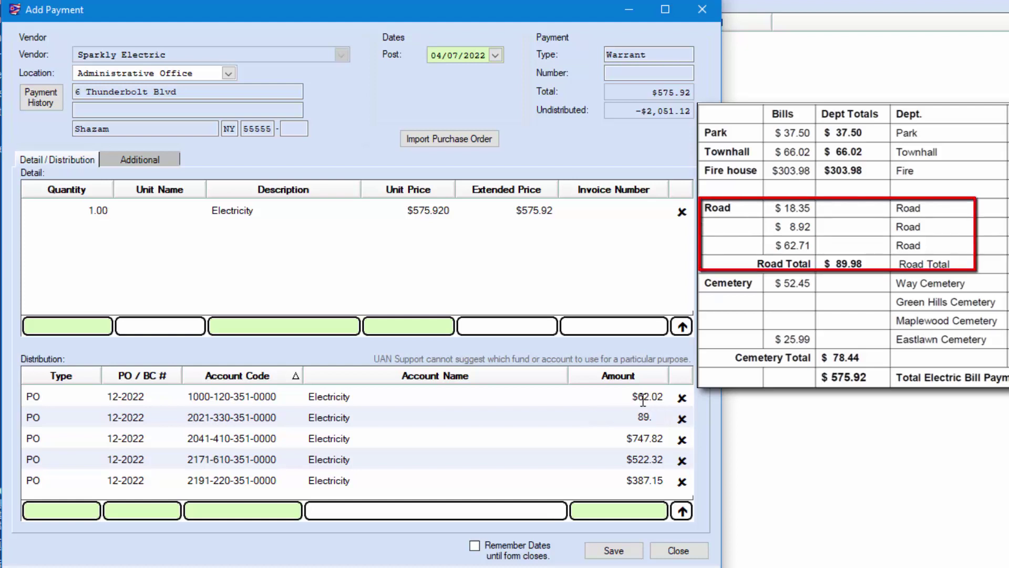
{"action": "type", "text": ".98"}
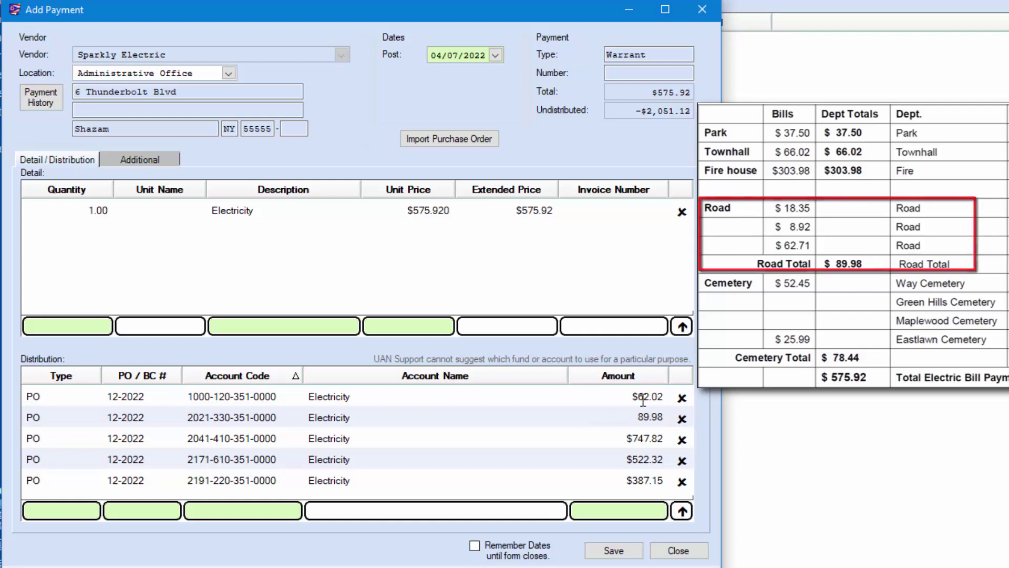
{"action": "key", "text": "Return"}
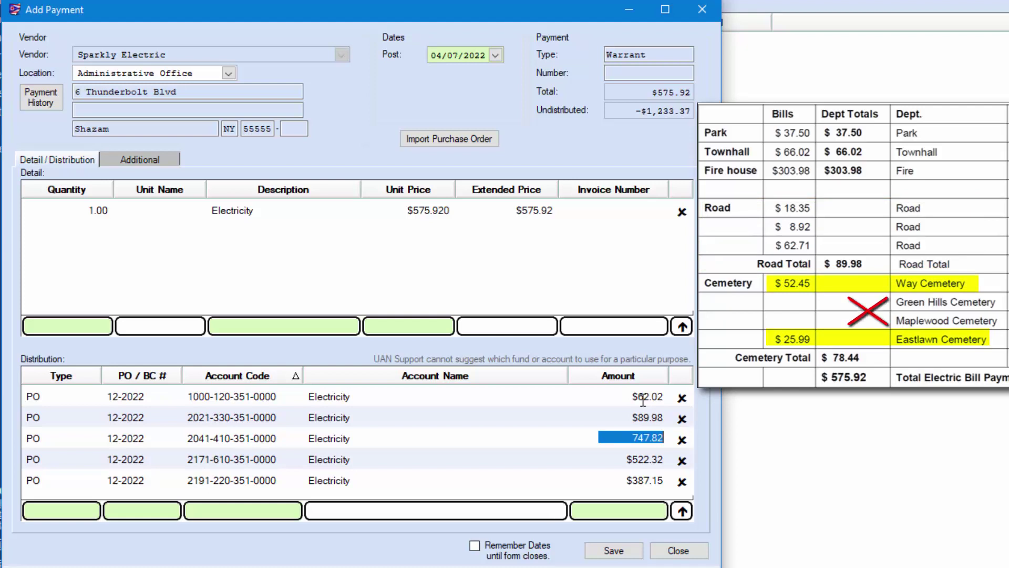
{"action": "type", "text": "78"}
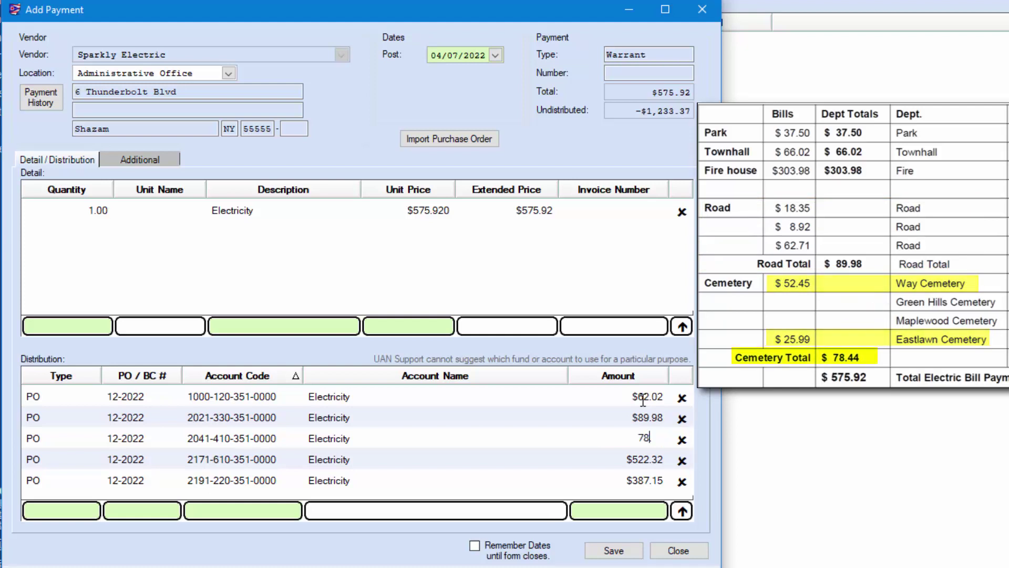
{"action": "type", "text": ".44"}
{"action": "key", "text": "Down"}
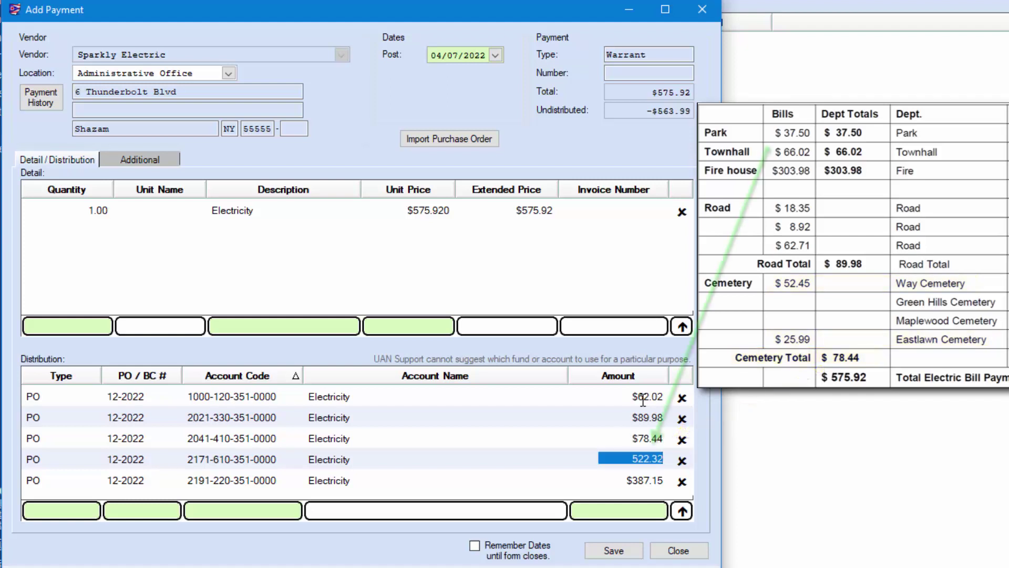
Step: Set the distribution amounts to $37.50 for the fund 2171 Electricity account and $303.98 for the fund 2191 account
{"action": "type", "text": "37.50"}
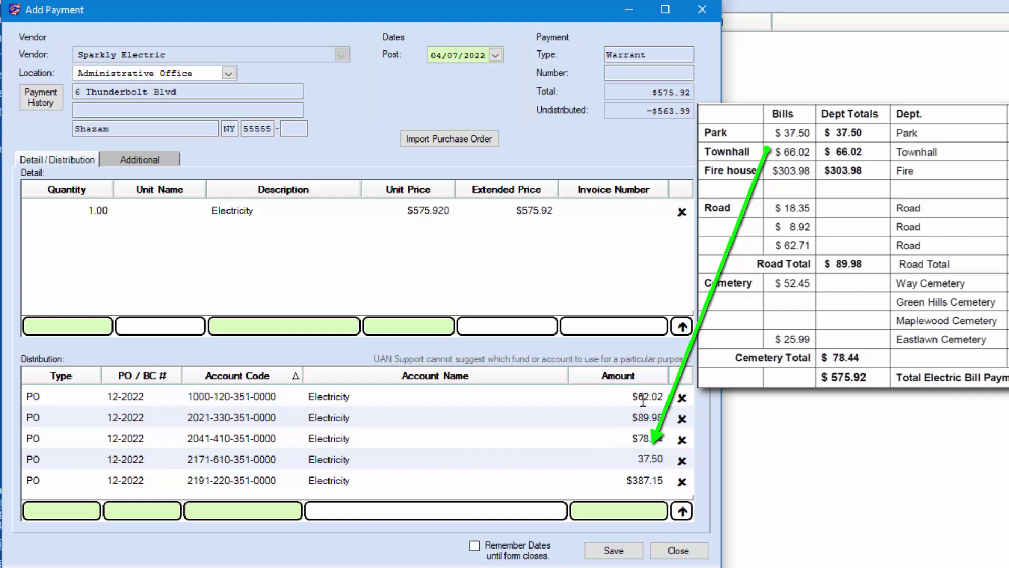
{"action": "key", "text": "Down"}
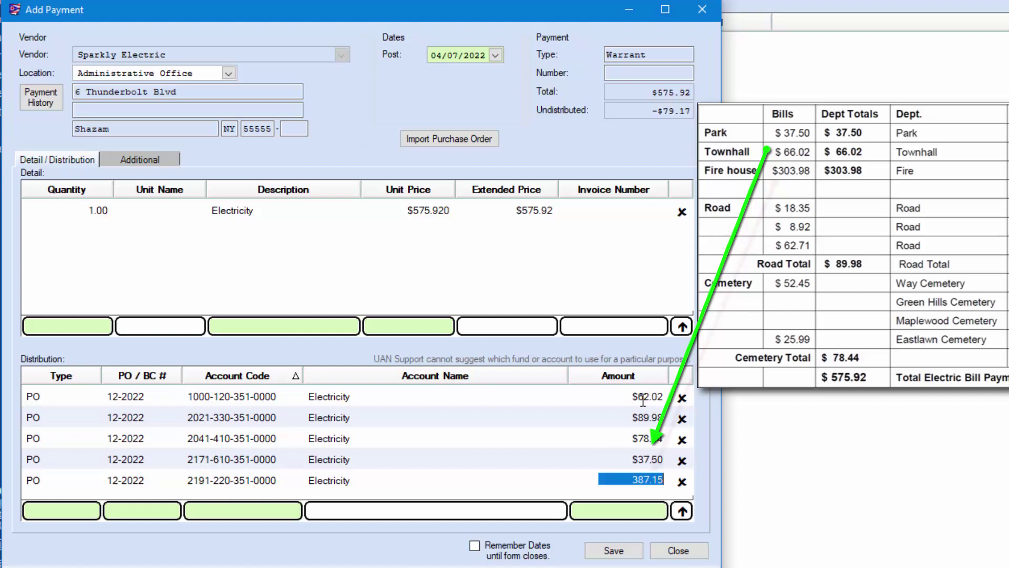
{"action": "type", "text": "303."}
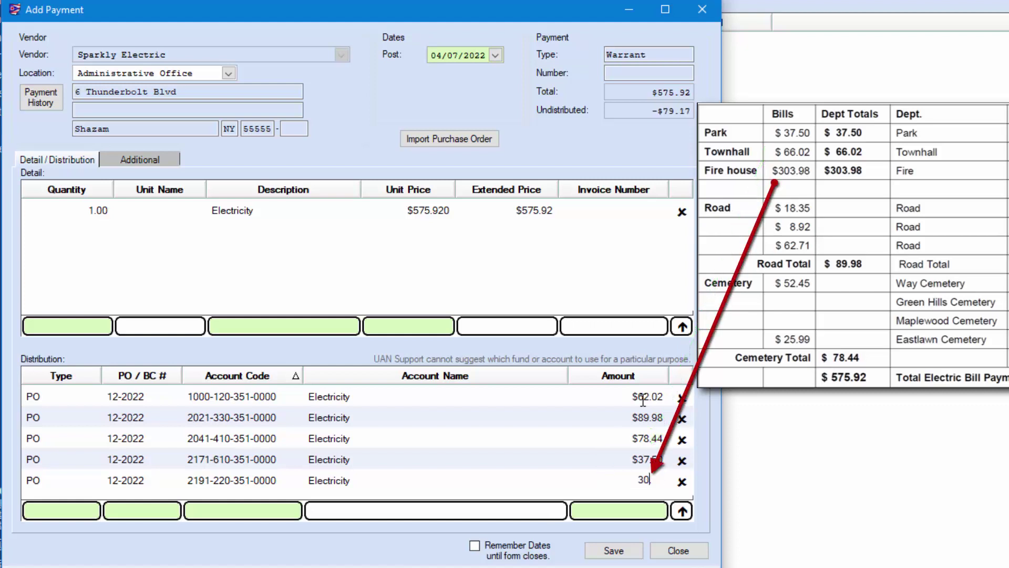
{"action": "type", "text": "98"}
Step: Try to save the payment and check the error flagged on the undistributed amount
{"action": "left_click", "coordinate": [642, 398]}
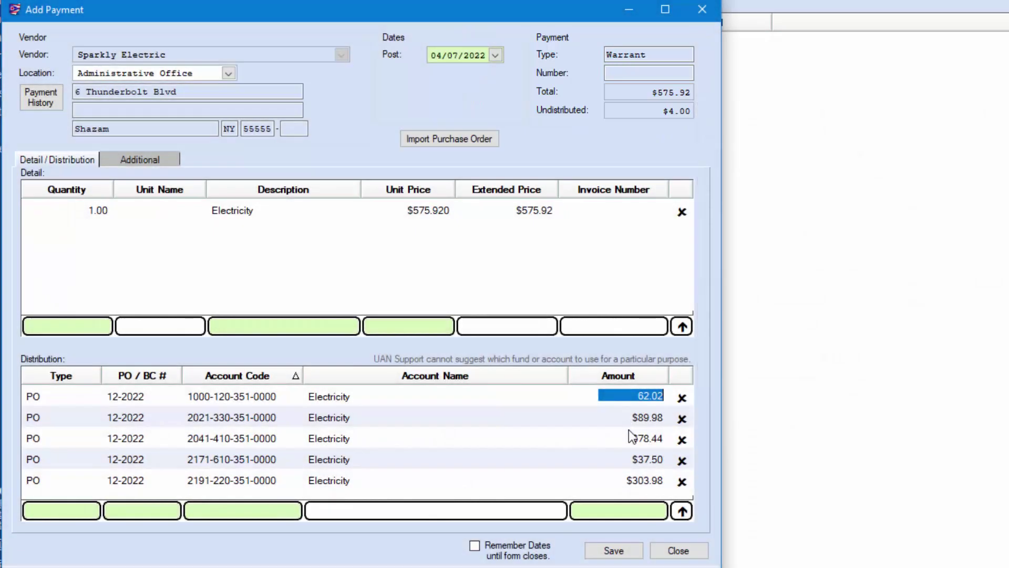
{"action": "left_click", "coordinate": [613, 558]}
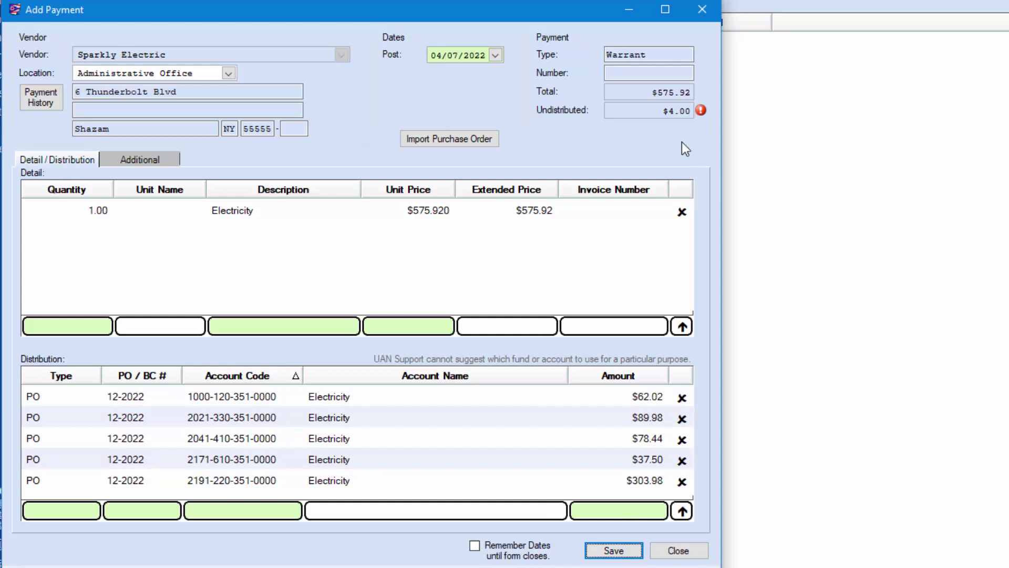
{"action": "mouse_move", "coordinate": [702, 109]}
{"action": "left_click", "coordinate": [643, 399]}
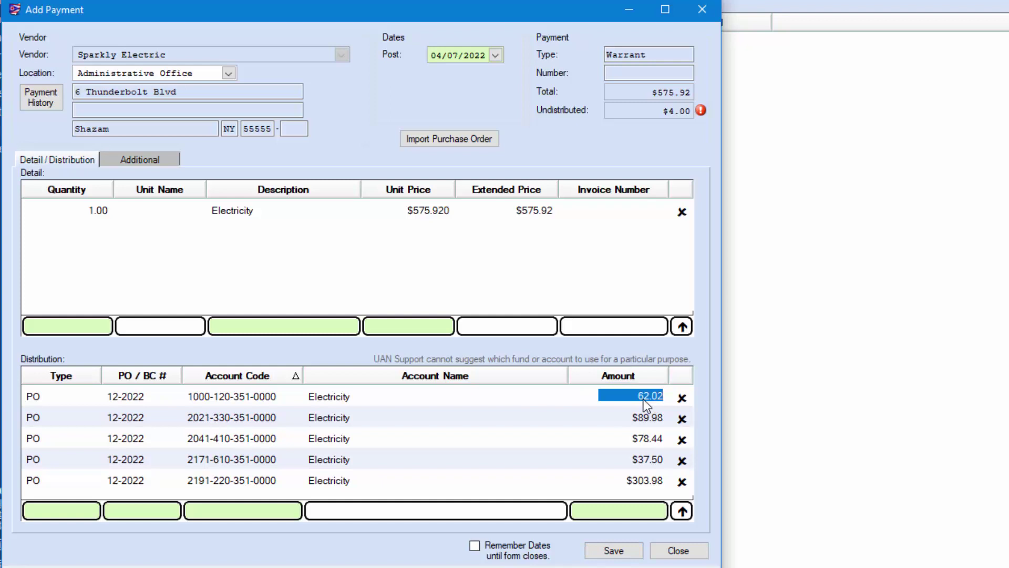
{"action": "type", "text": "66.2"}
{"action": "key", "text": "Return"}
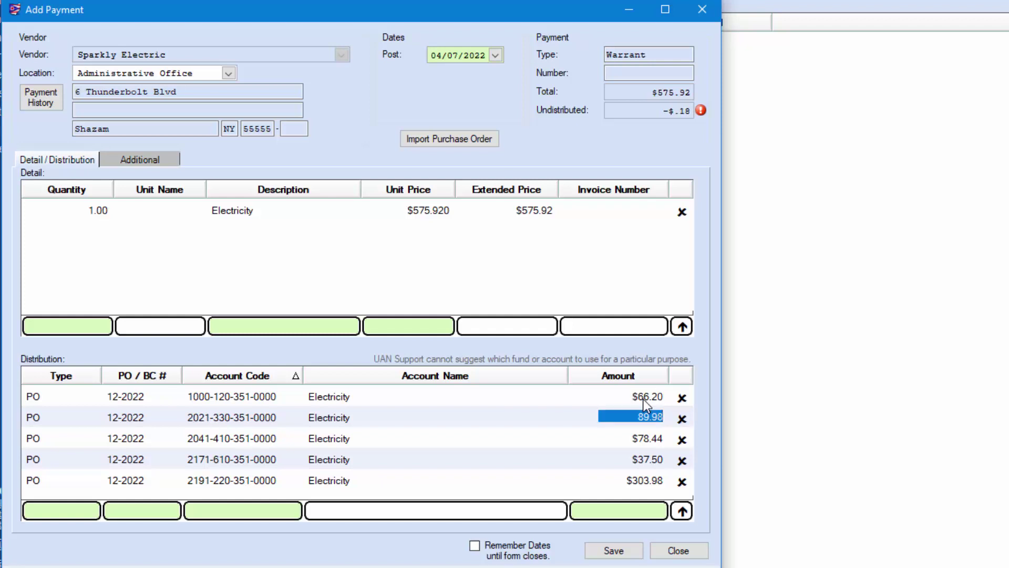
Step: Set the fund 1000 Electricity amount to $66.02 and save the payment with its dates remembered until the form closes
{"action": "left_click", "coordinate": [638, 400]}
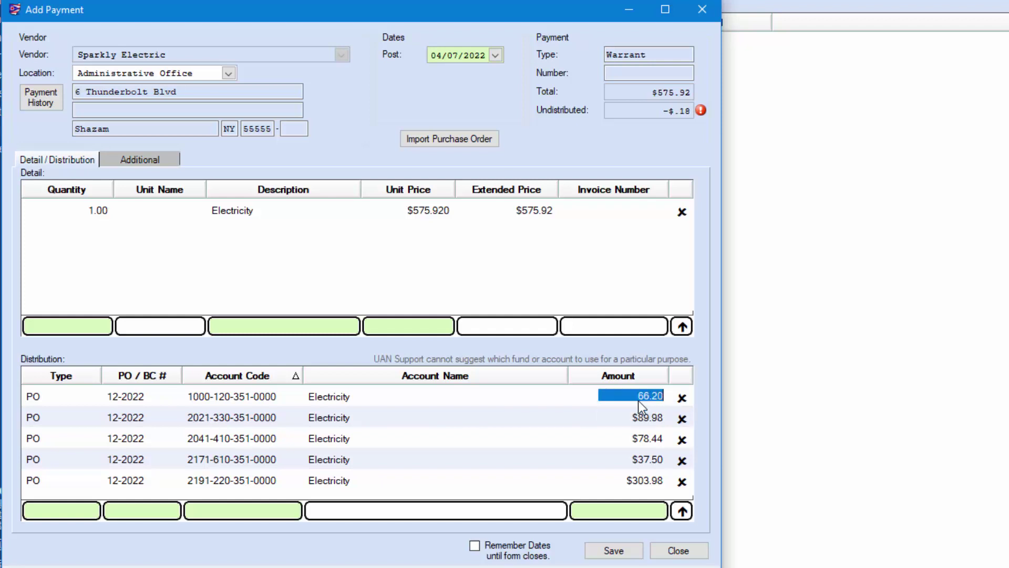
{"action": "type", "text": "66"}
{"action": "key", "text": "Return"}
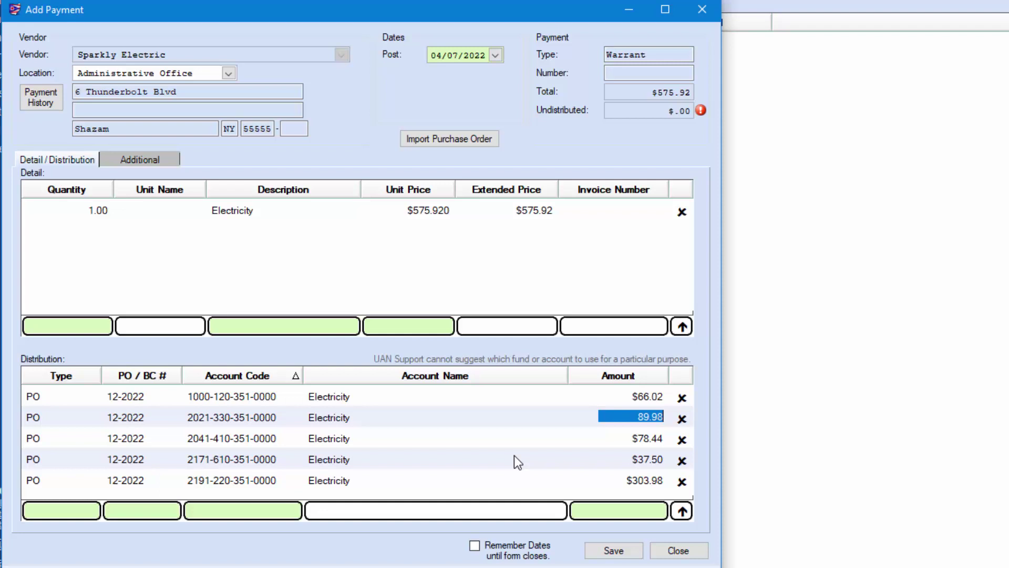
{"action": "left_click", "coordinate": [475, 547]}
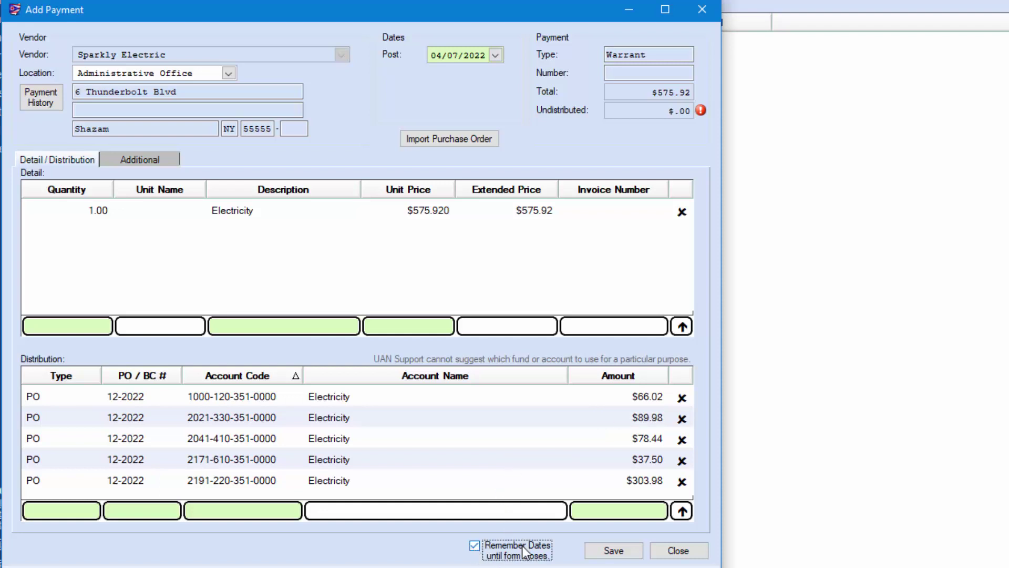
{"action": "left_click", "coordinate": [614, 552]}
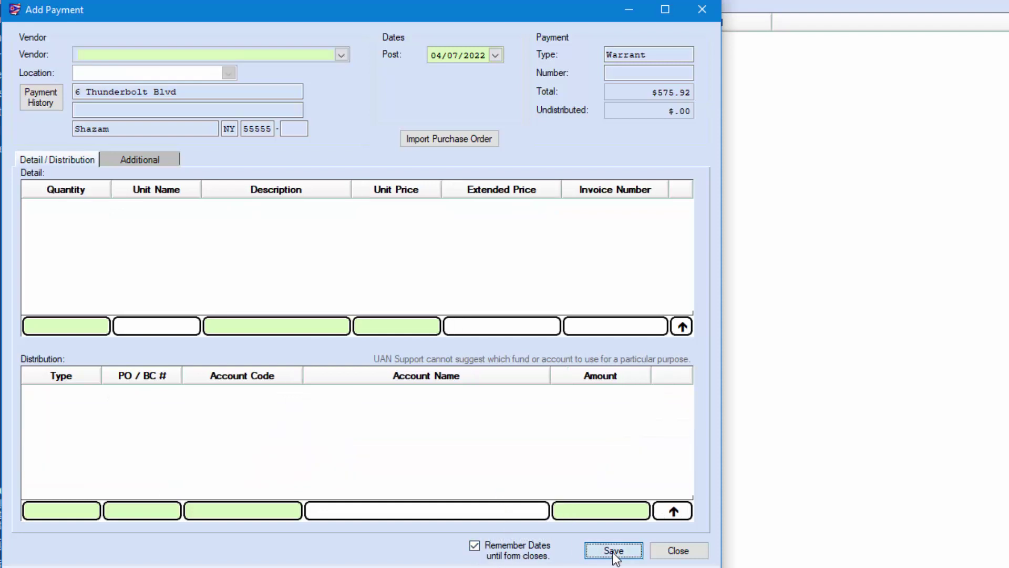
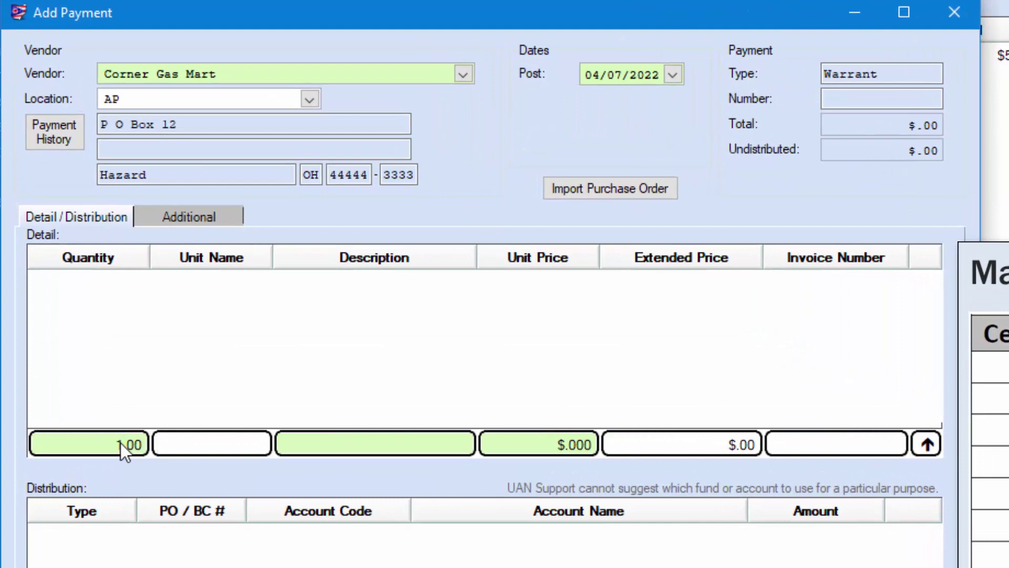
Step: Fill in the Corner Gas Mart detail line with unit name Month, description Fuel and a unit price of $778.84
{"action": "type", "text": "Month"}
{"action": "key", "text": "Tab"}
{"action": "type", "text": "Fuel"}
{"action": "key", "text": "Tab"}
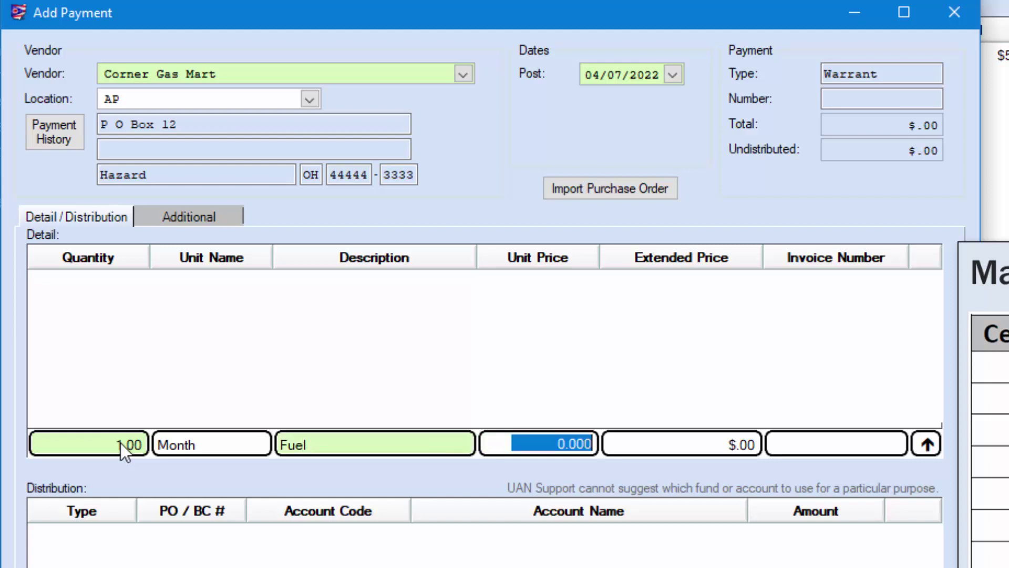
{"action": "type", "text": "78."}
{"action": "key", "text": "BackSpace"}
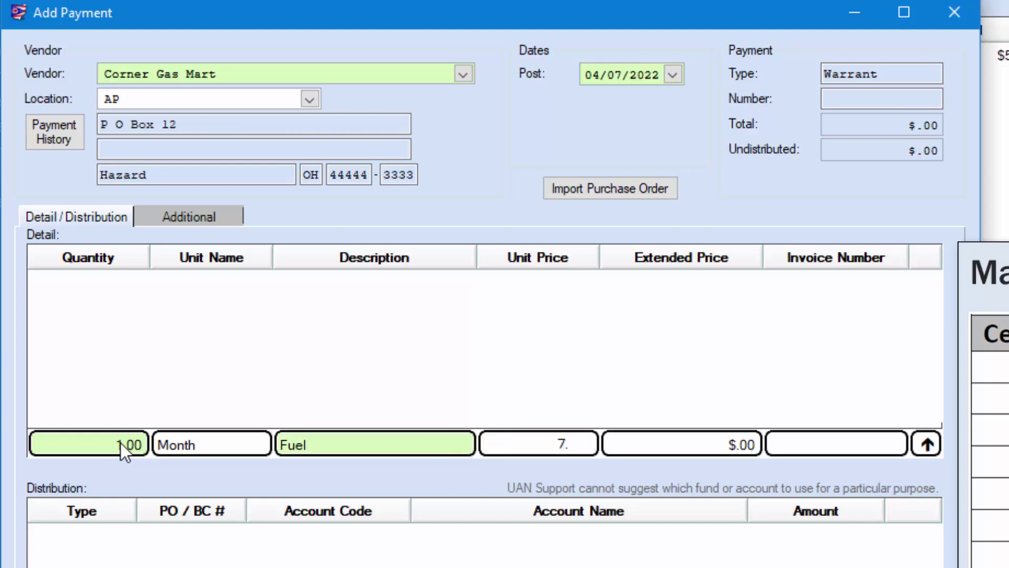
{"action": "type", "text": "78.84"}
{"action": "key", "text": "Tab"}
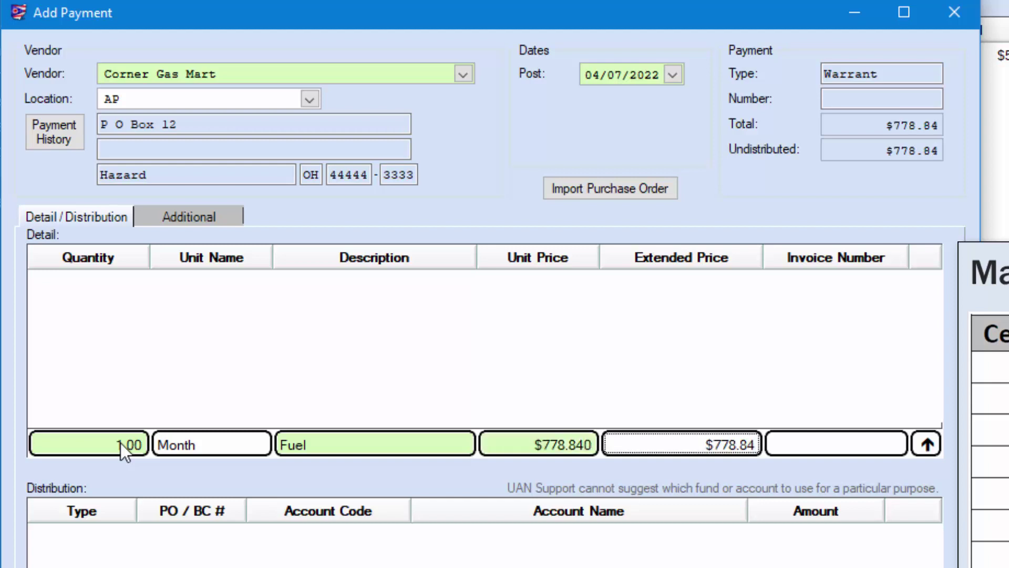
Step: Enter CGM547892 as the fuel line's invoice number and add the line to the payment detail
{"action": "key", "text": "Tab"}
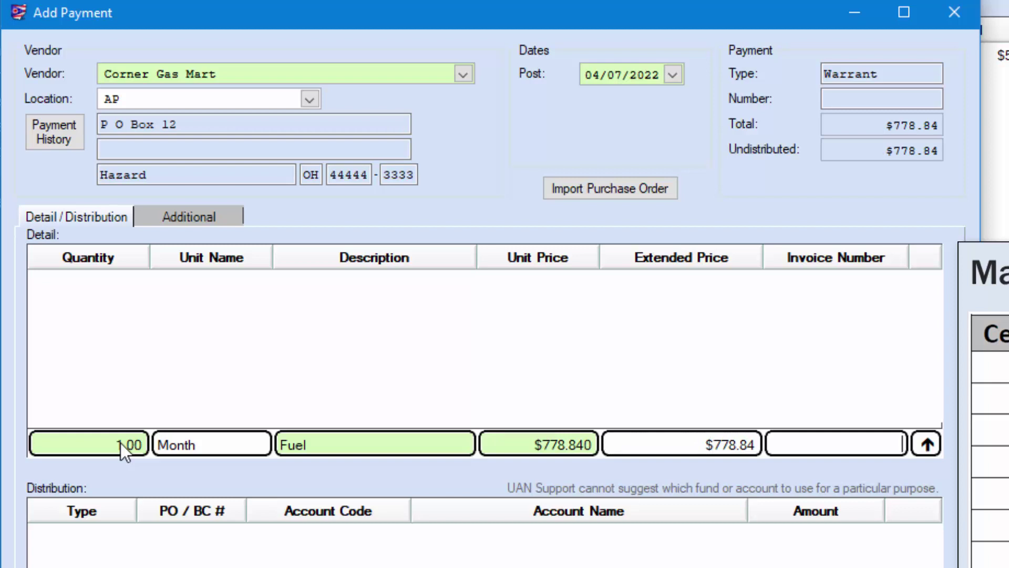
{"action": "type", "text": "CGM54789"}
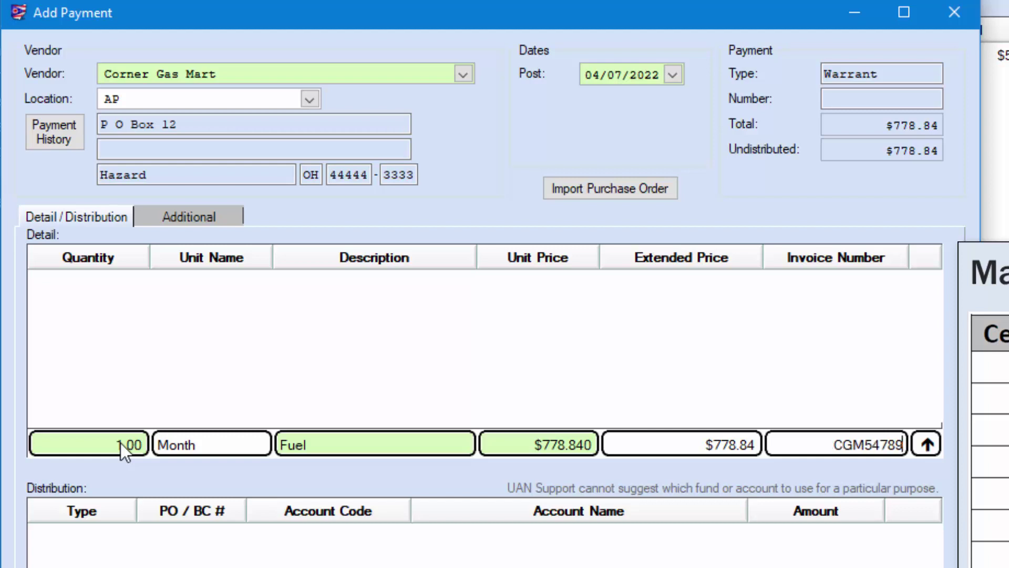
{"action": "type", "text": "2"}
{"action": "key", "text": "Return"}
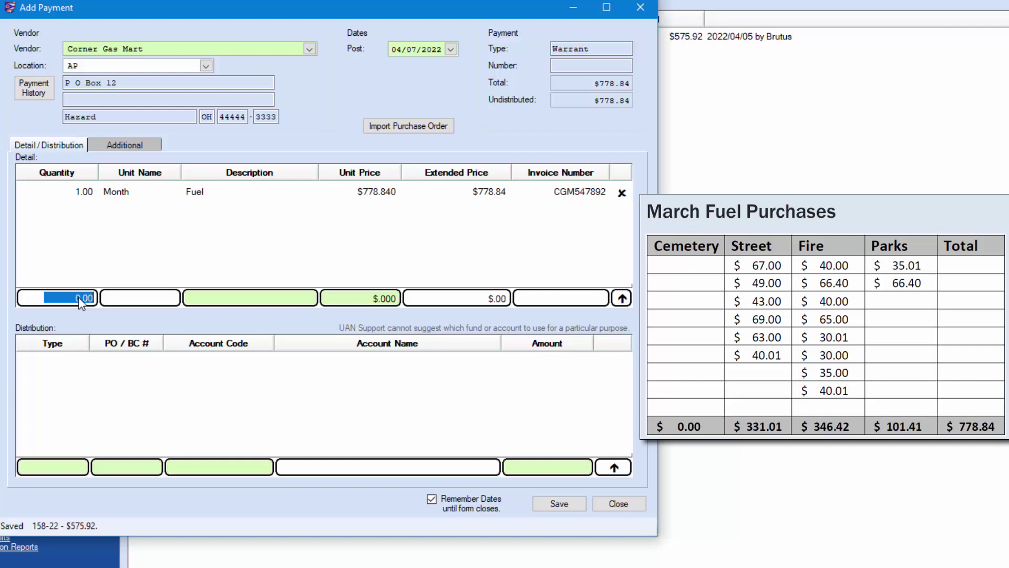
Step: Add a BC distribution line for the street fuel, using BC 16-2022 and an amount of $331.01
{"action": "left_click", "coordinate": [80, 467]}
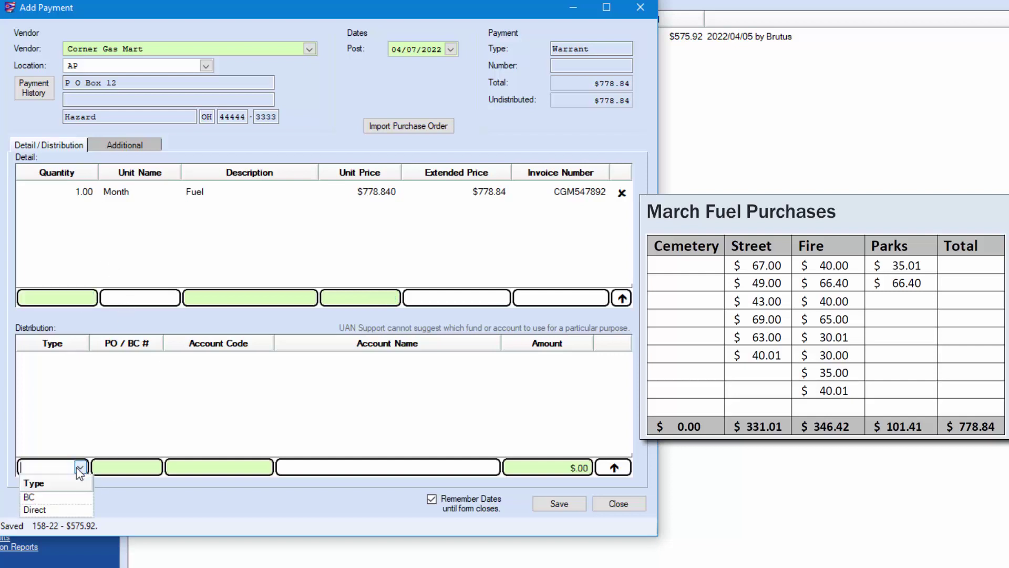
{"action": "left_click", "coordinate": [52, 499]}
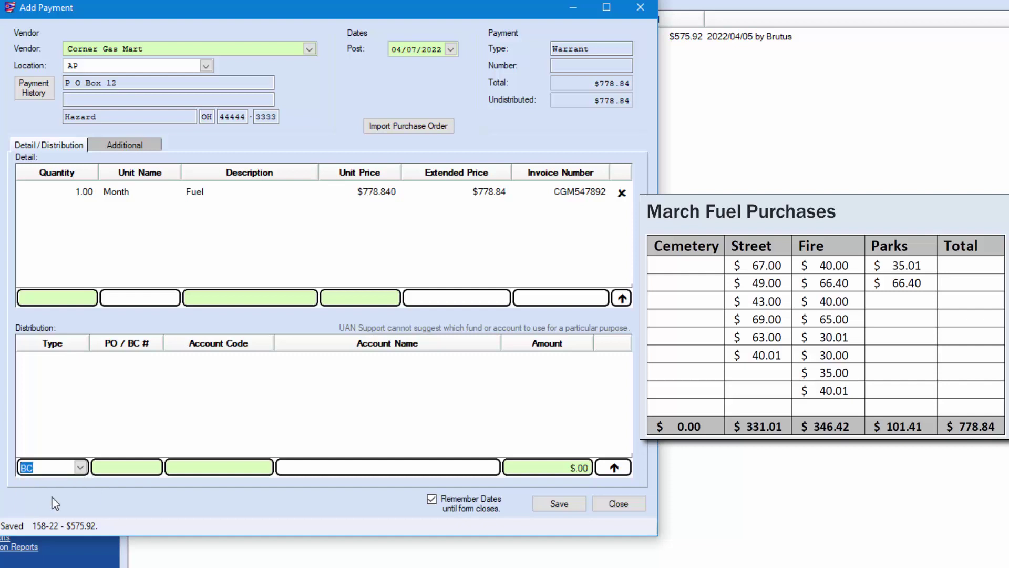
{"action": "left_click", "coordinate": [154, 467]}
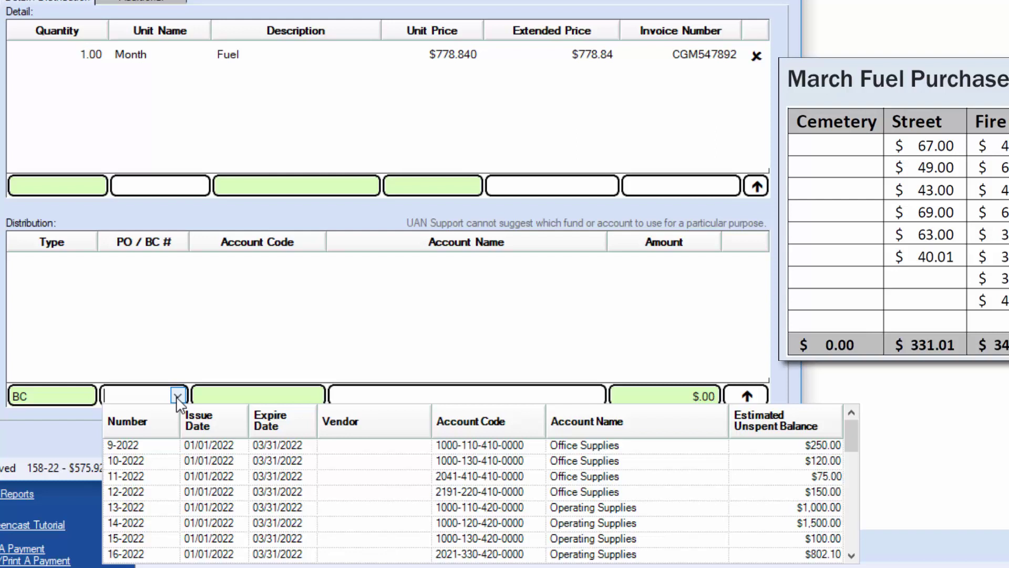
{"action": "type", "text": "16"}
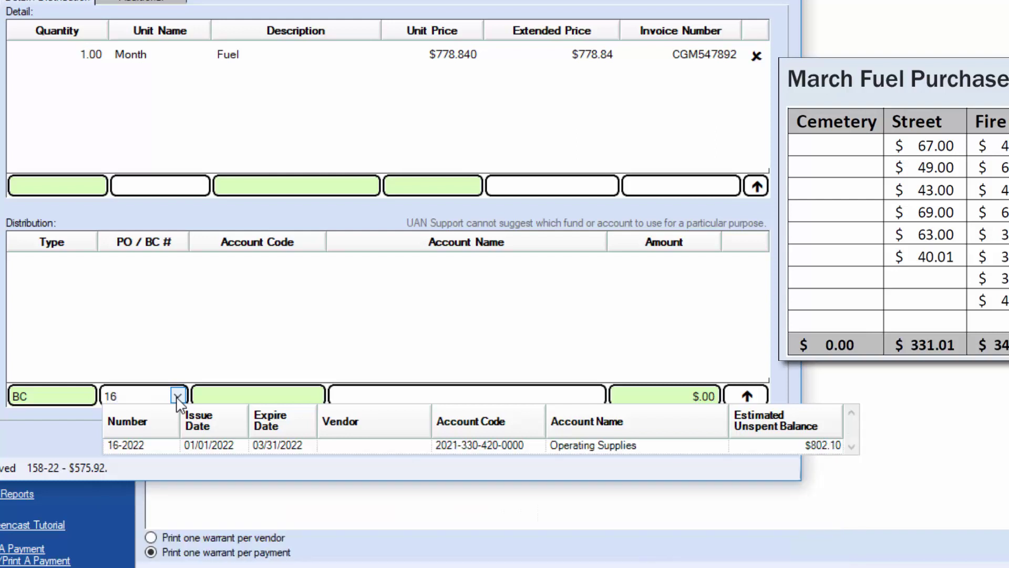
{"action": "left_click", "coordinate": [216, 446]}
{"action": "type", "text": "3"}
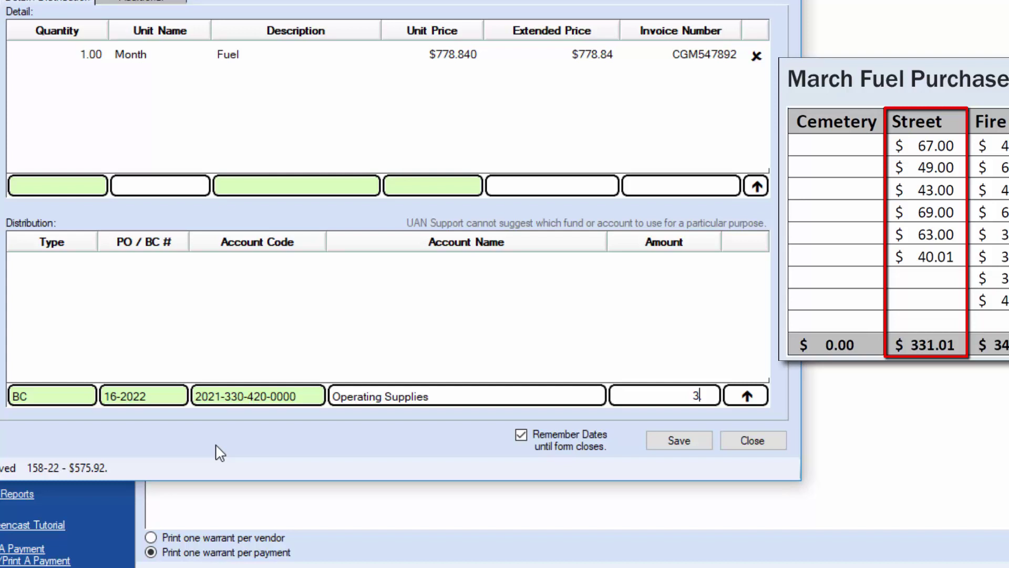
{"action": "type", "text": "31.01"}
{"action": "key", "text": "Return"}
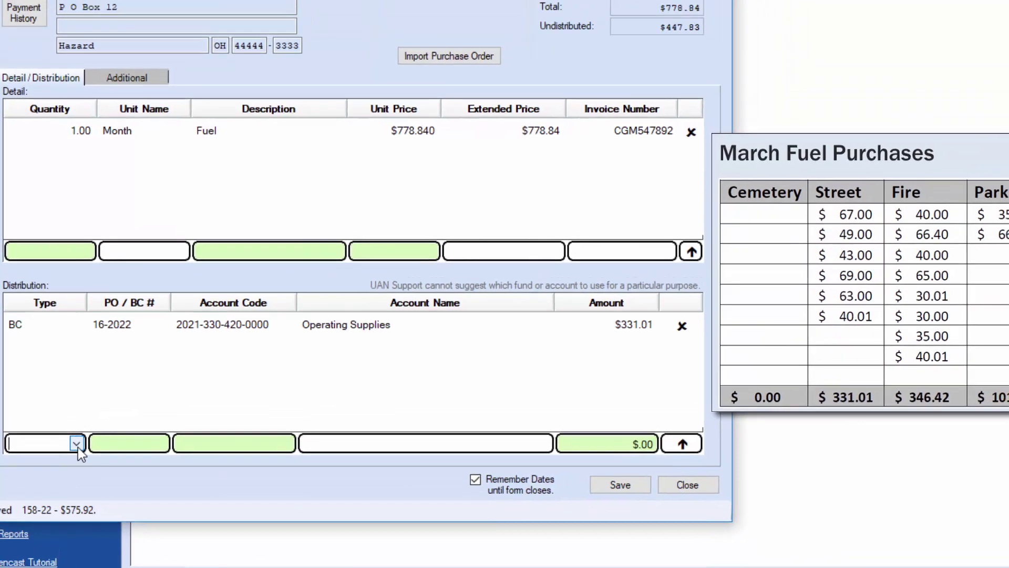
Step: Add a BC distribution line for the fire fuel, using BC 20-2022 and an amount of $346.42
{"action": "left_click", "coordinate": [77, 444]}
{"action": "left_click", "coordinate": [23, 478]}
{"action": "key", "text": "Tab"}
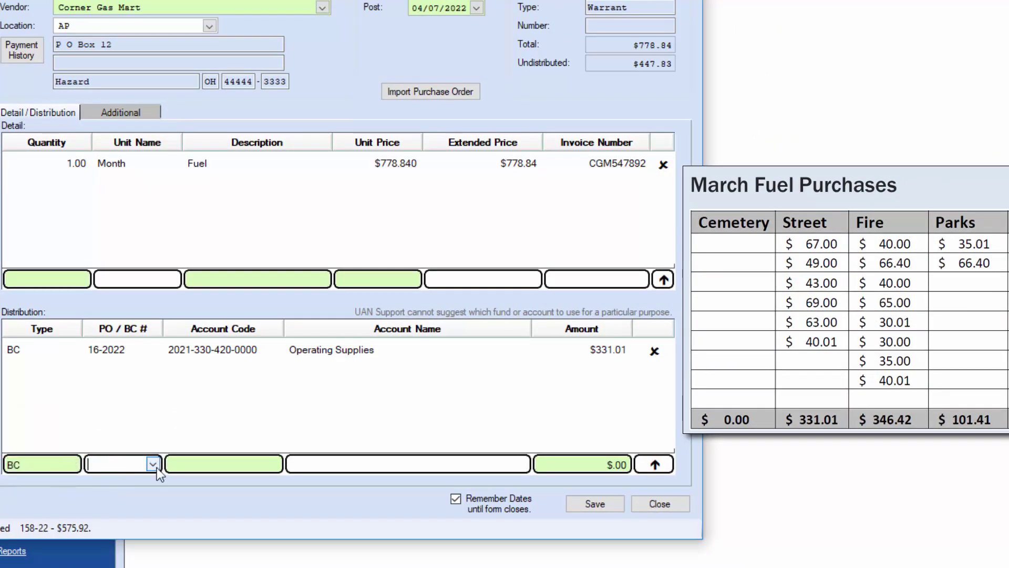
{"action": "left_click", "coordinate": [154, 466]}
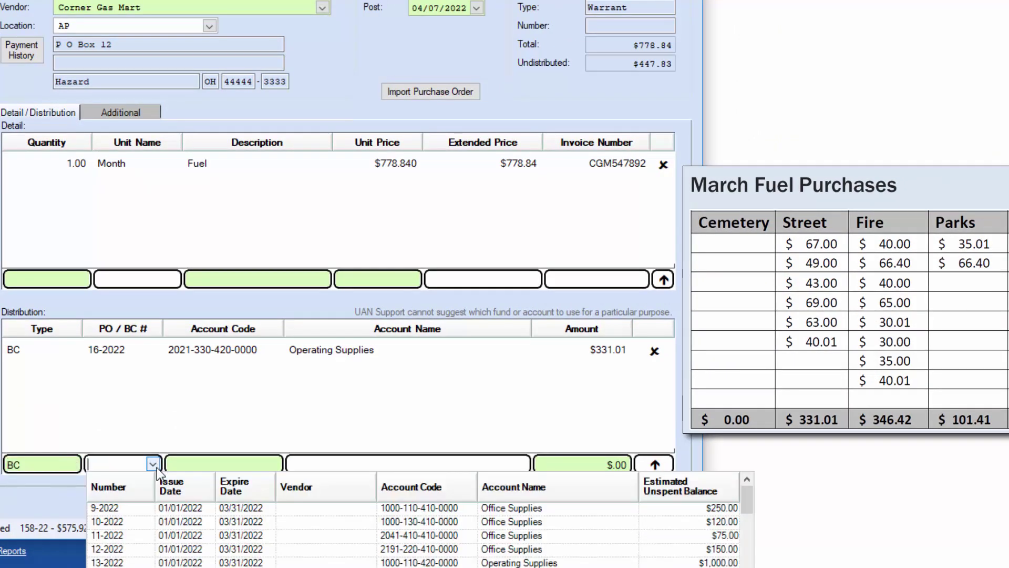
{"action": "type", "text": "20"}
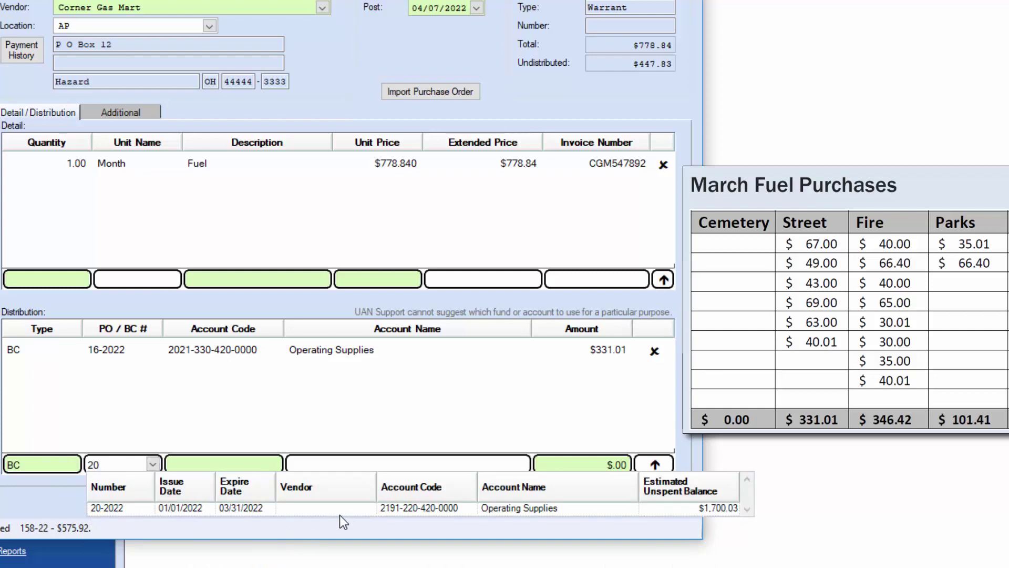
{"action": "left_click", "coordinate": [324, 511]}
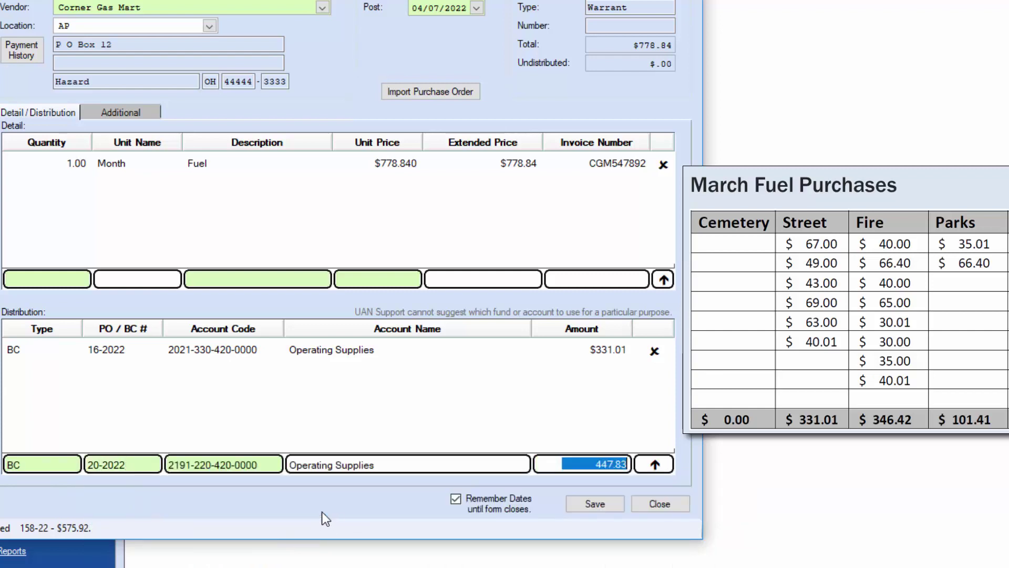
{"action": "type", "text": "346."}
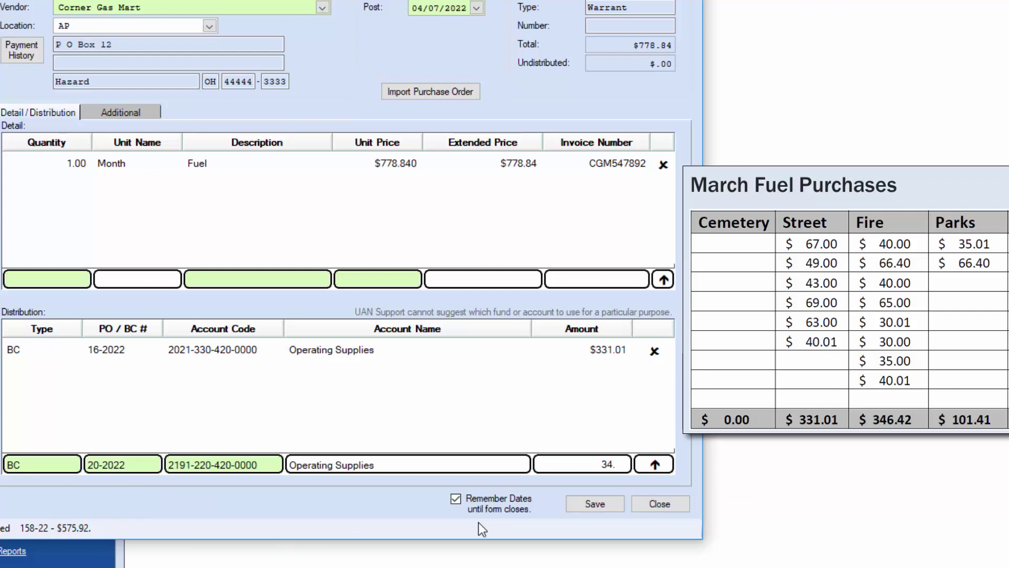
{"action": "type", "text": "42"}
{"action": "key", "text": "Return"}
Step: Add a BC distribution line for the parks fuel, using BC 19-2022 and $101.41, and save the payment
{"action": "left_click", "coordinate": [72, 465]}
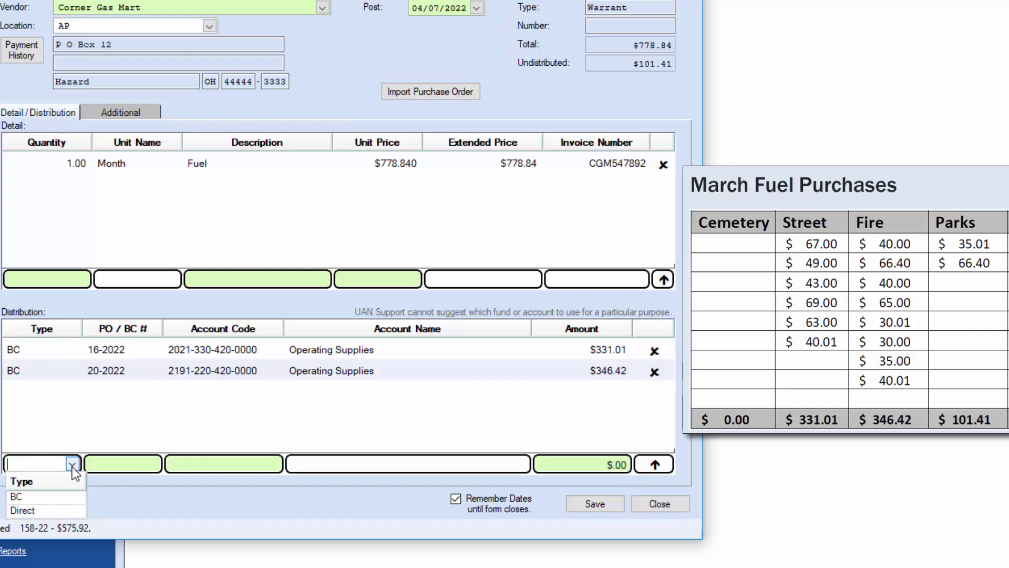
{"action": "left_click", "coordinate": [17, 496]}
{"action": "left_click", "coordinate": [152, 464]}
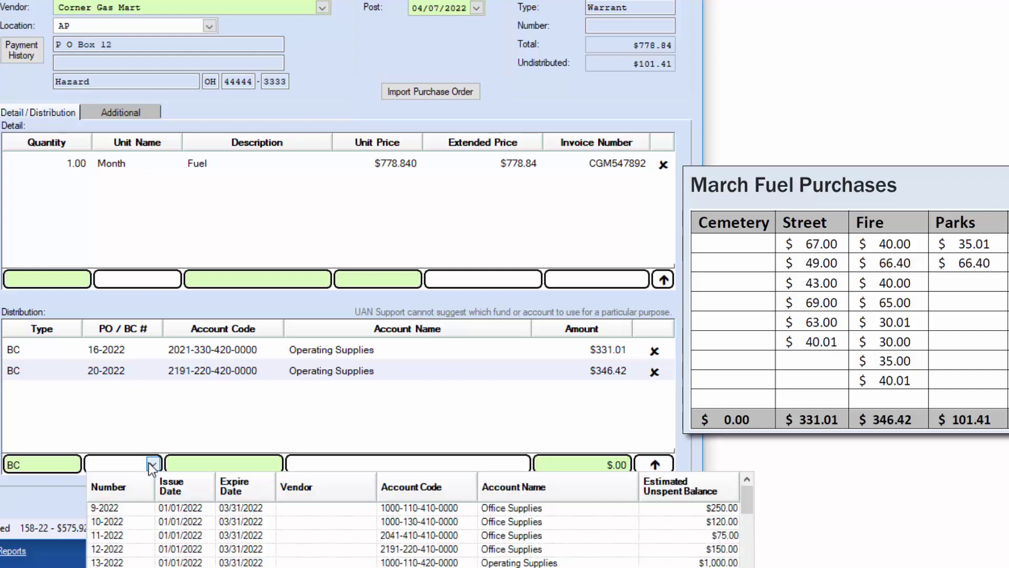
{"action": "type", "text": "19"}
{"action": "left_click", "coordinate": [415, 509]}
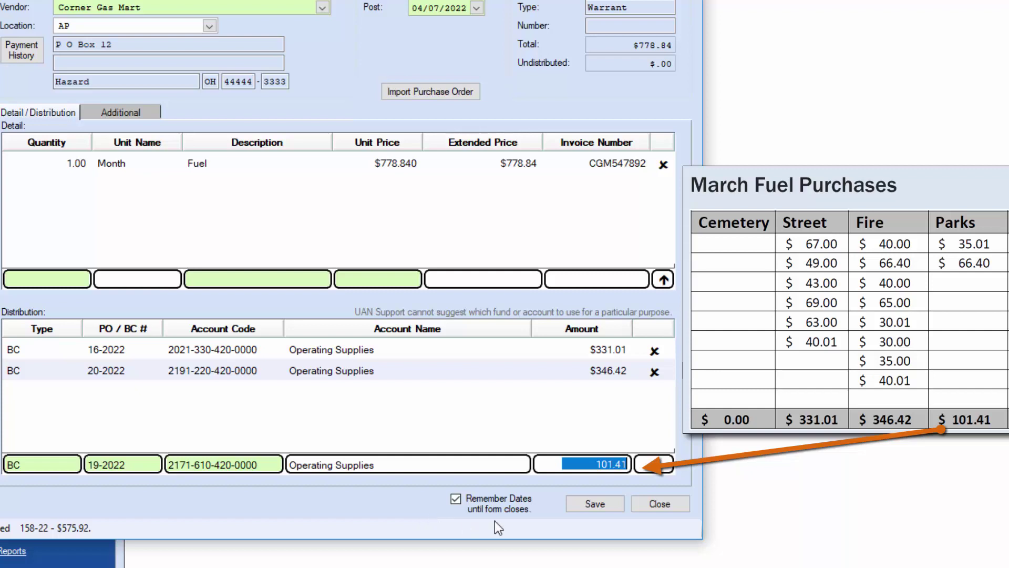
{"action": "left_click", "coordinate": [229, 468]}
{"action": "left_click", "coordinate": [273, 465]}
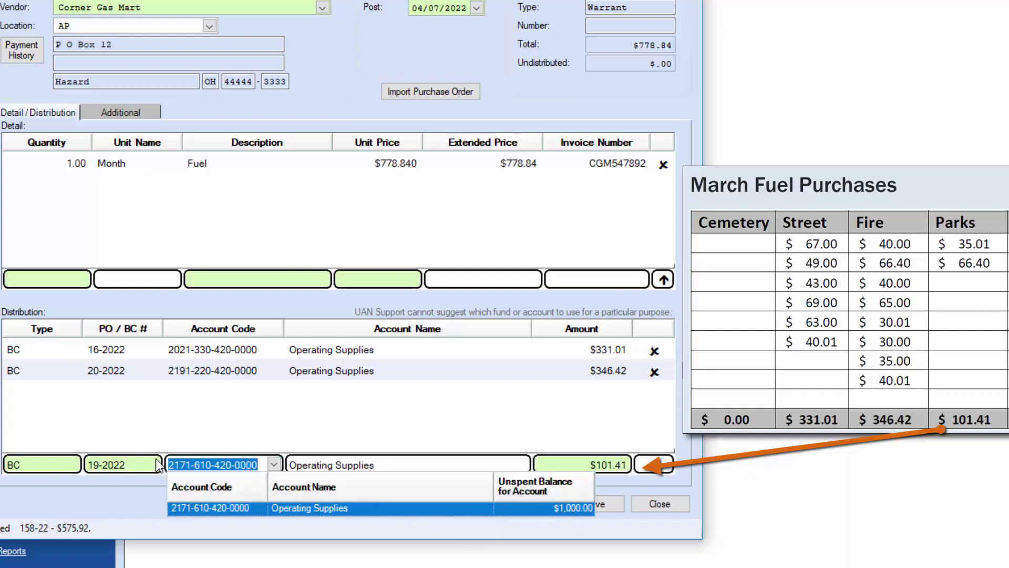
{"action": "left_click", "coordinate": [610, 465]}
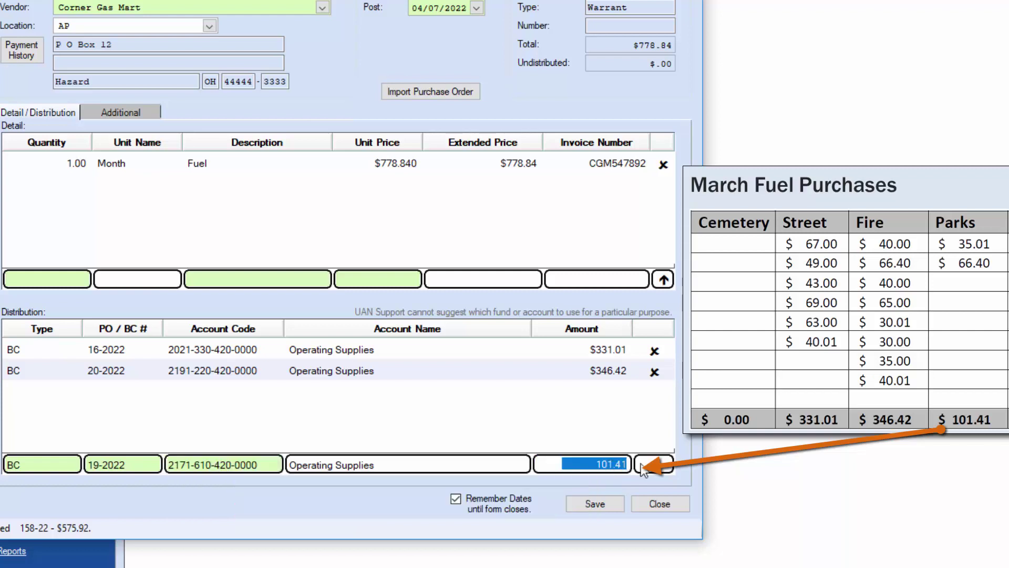
{"action": "left_click", "coordinate": [656, 466]}
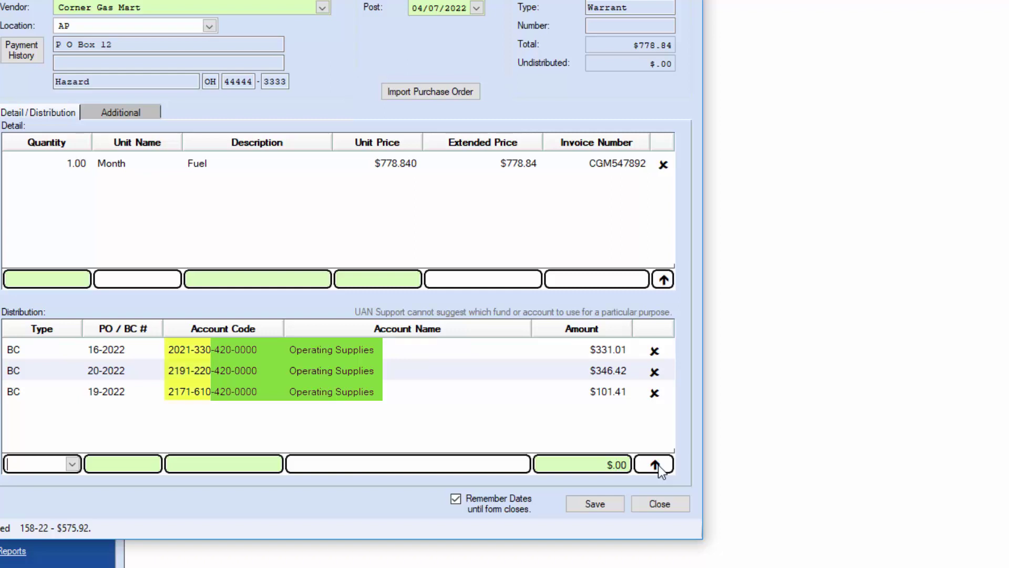
{"action": "left_click", "coordinate": [595, 503]}
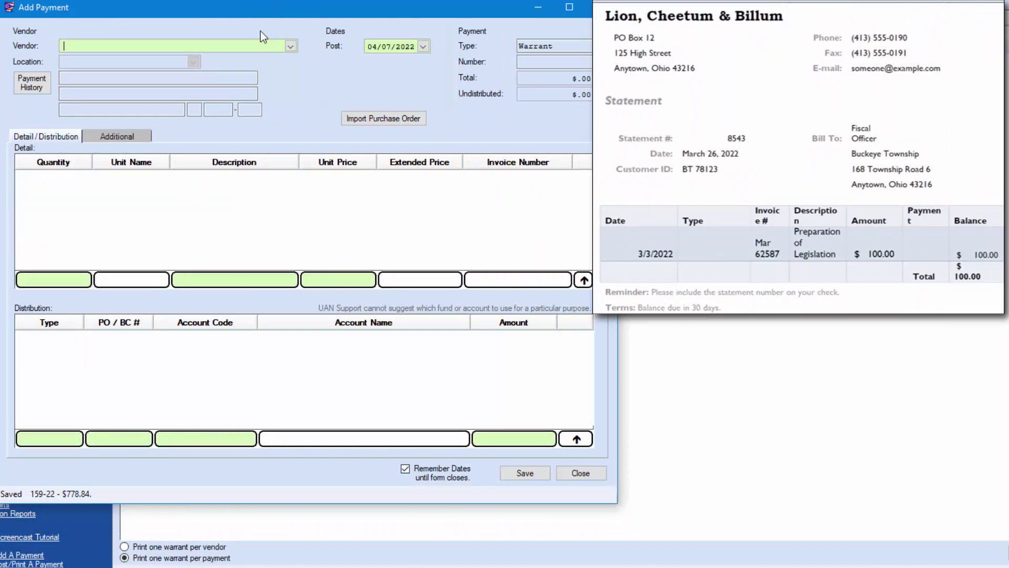
Step: Choose Lion, Cheetum & Billum as the vendor of the new payment
{"action": "left_click", "coordinate": [291, 46]}
{"action": "type", "text": "l"}
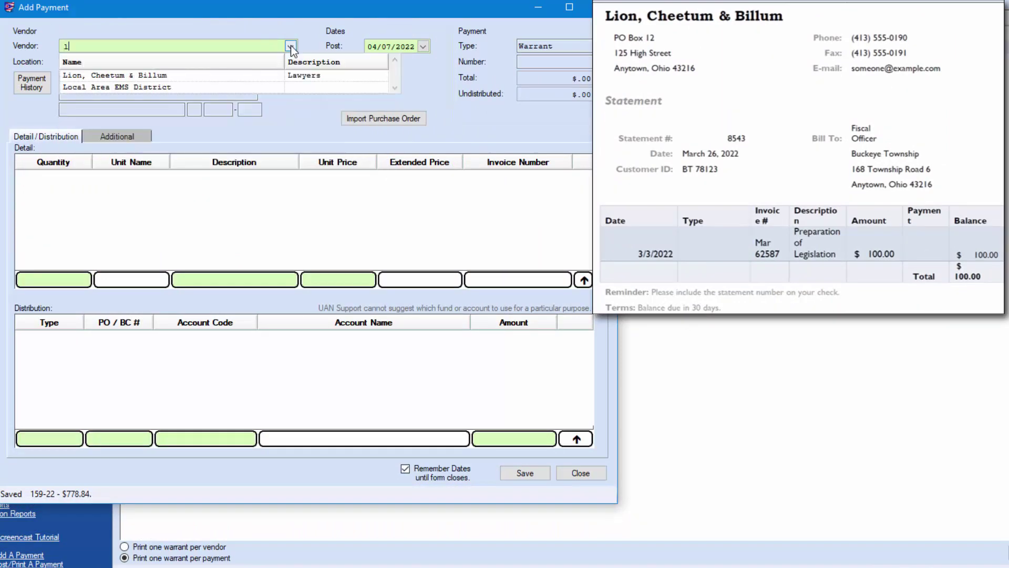
{"action": "left_click", "coordinate": [200, 75]}
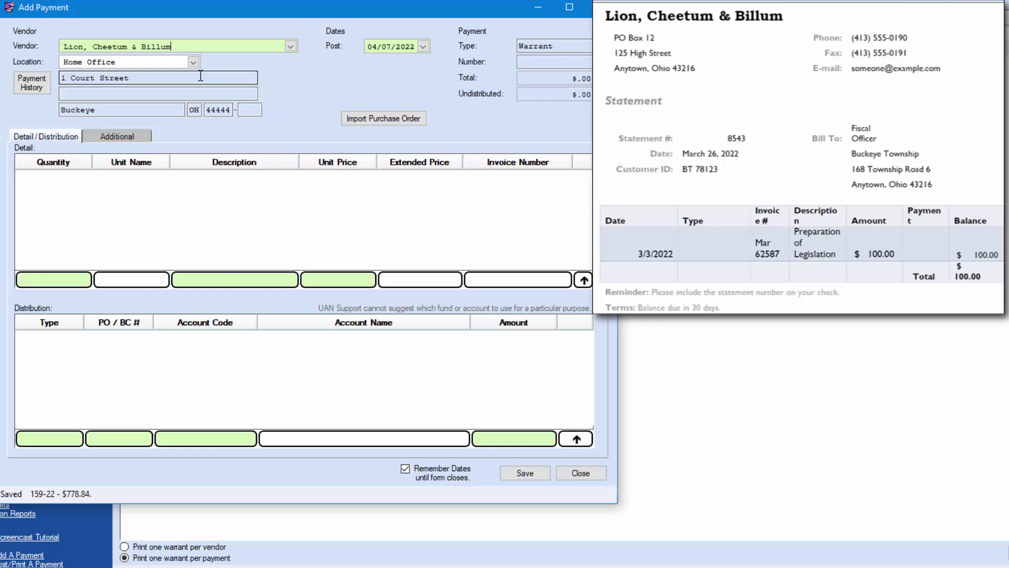
Step: Start the legal services detail line with a quantity of 1 and the unit name Invoice
{"action": "left_click", "coordinate": [62, 280]}
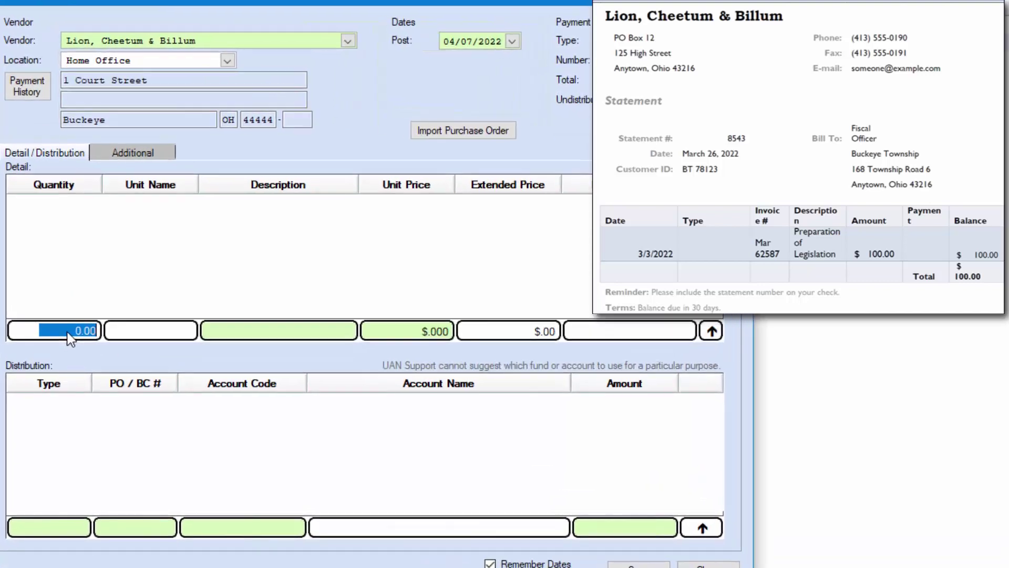
{"action": "type", "text": "1"}
{"action": "key", "text": "Tab"}
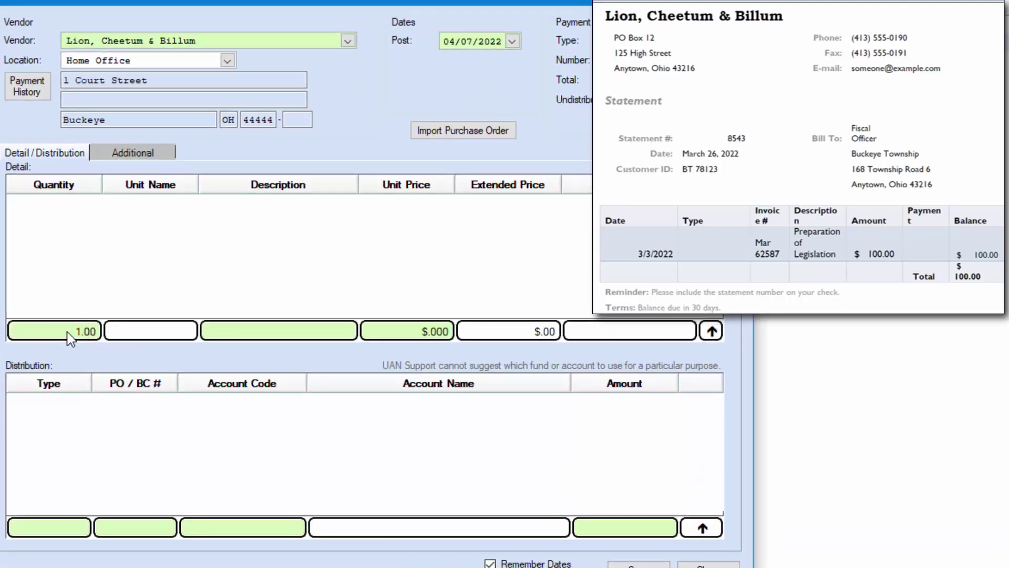
{"action": "type", "text": "Invoicwe"}
{"action": "key", "text": "BackSpace"}
{"action": "key", "text": "BackSpace"}
{"action": "type", "text": "e"}
{"action": "key", "text": "Tab"}
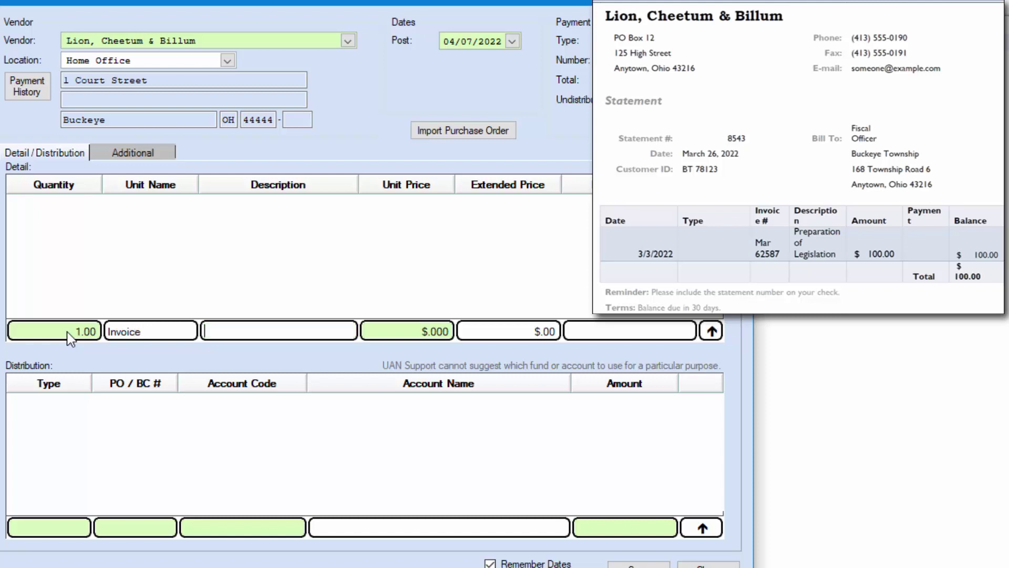
Step: Complete the detail line with description Legal Fees - Legislation, unit price $100.00 and invoice number Mar62587
{"action": "type", "text": "Legal Fees - Legist"}
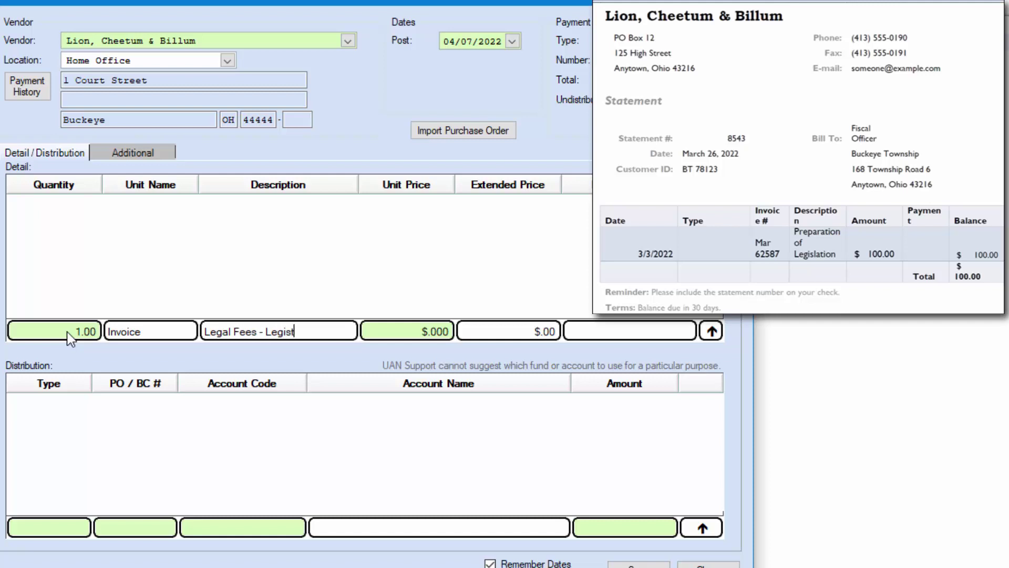
{"action": "key", "text": "BackSpace"}
{"action": "type", "text": "lation"}
{"action": "key", "text": "Tab"}
{"action": "type", "text": "100.00"}
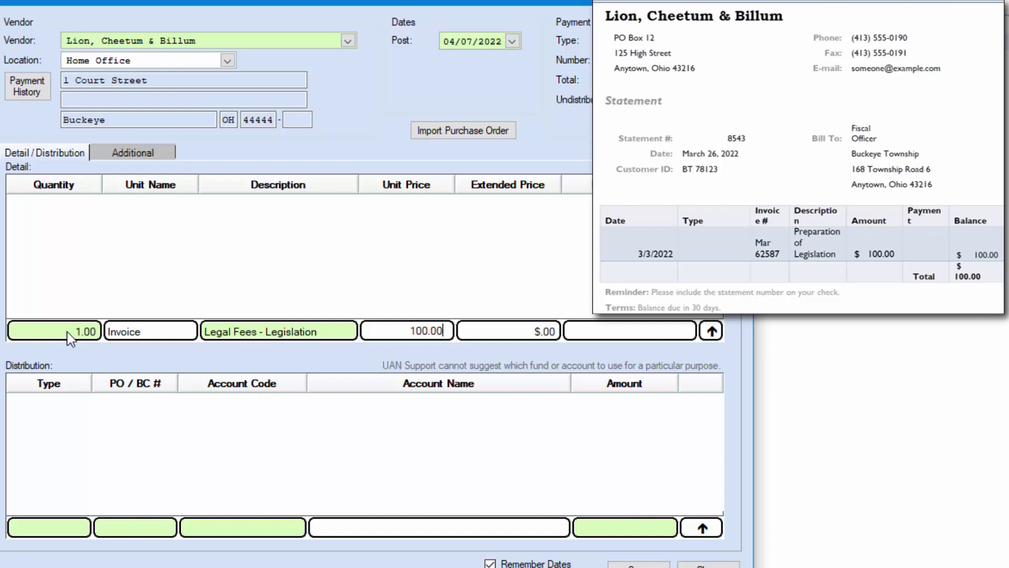
{"action": "key", "text": "Tab"}
{"action": "key", "text": "Tab"}
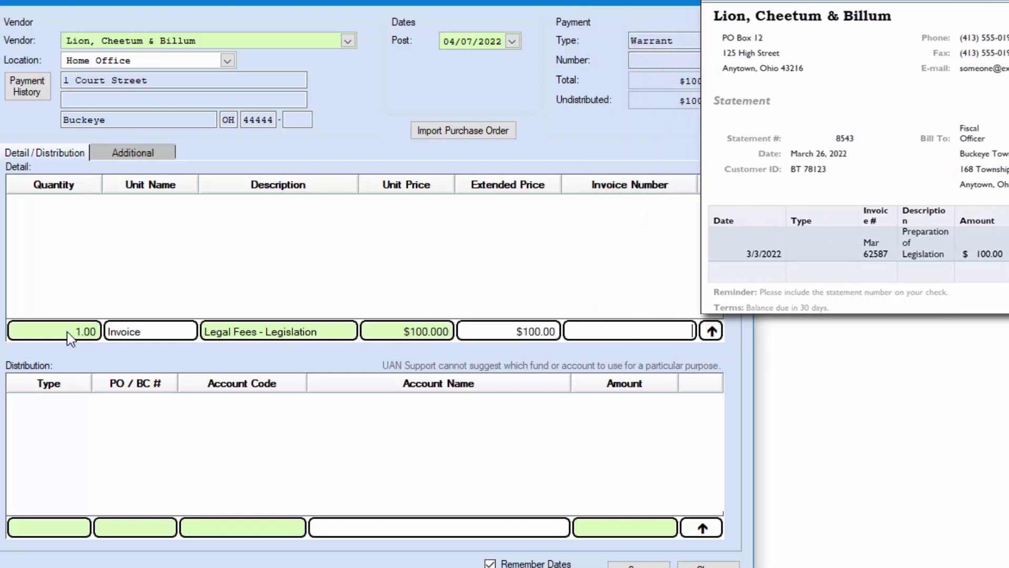
{"action": "type", "text": "Mar62587"}
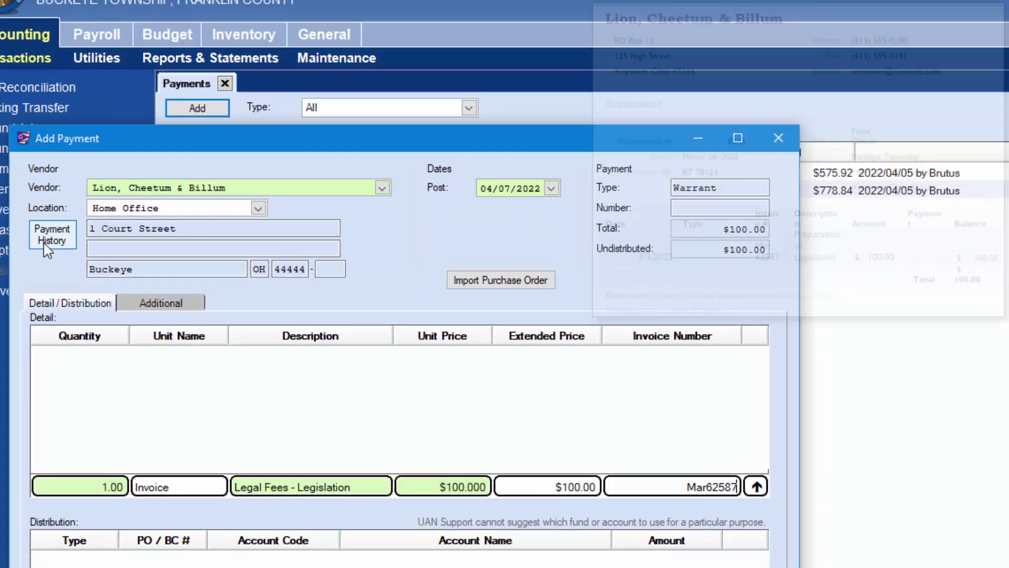
Step: Review the payment history of Lion, Cheetum & Billum for earlier payments of this invoice
{"action": "left_click", "coordinate": [45, 243]}
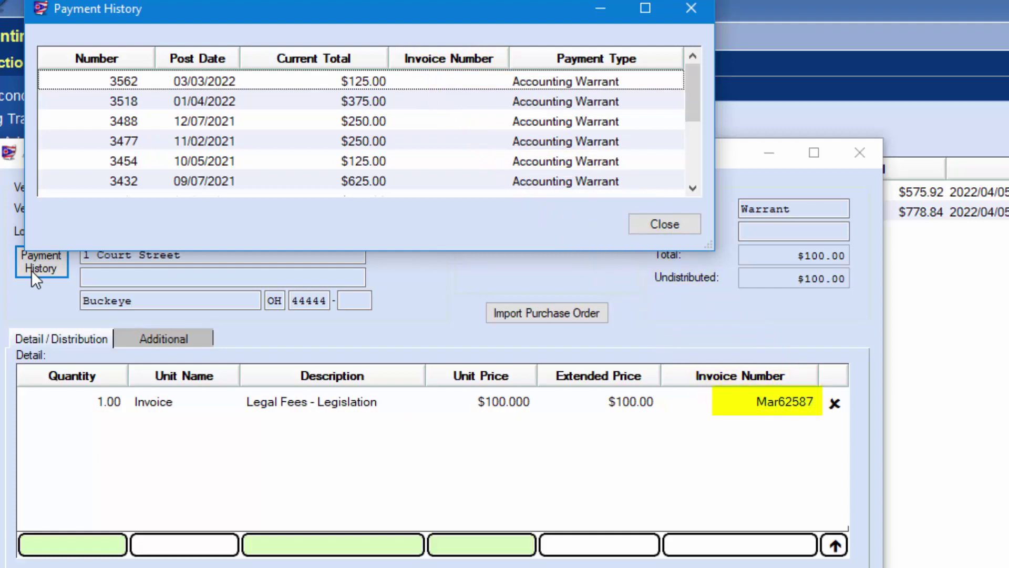
{"action": "left_click", "coordinate": [668, 224]}
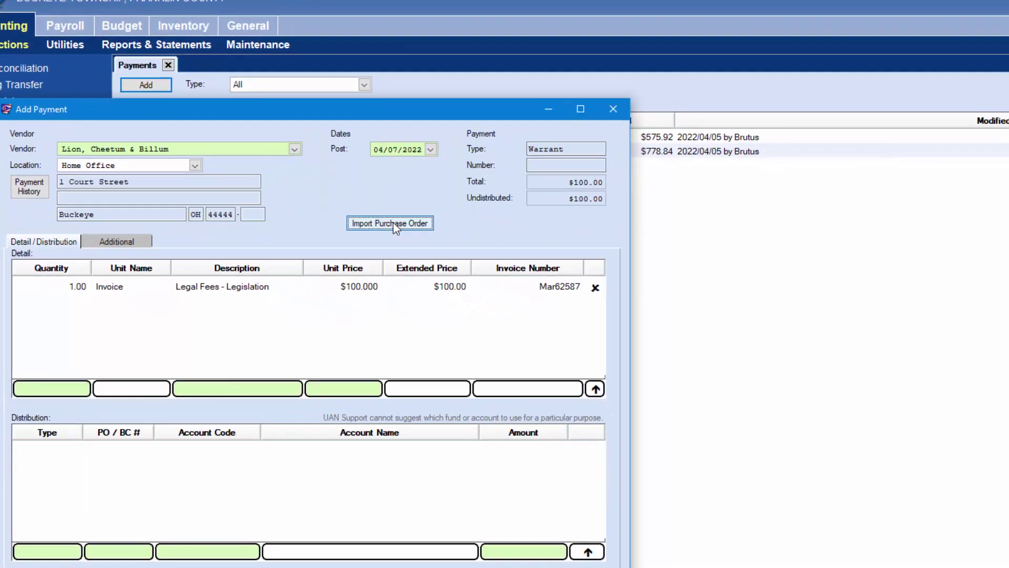
{"action": "left_click", "coordinate": [445, 253]}
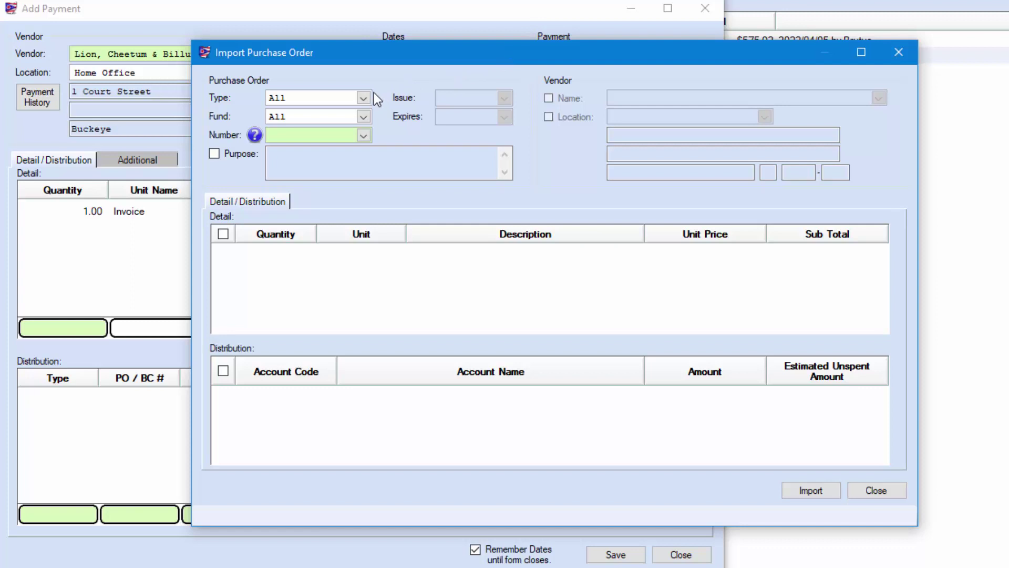
{"action": "left_click", "coordinate": [353, 97]}
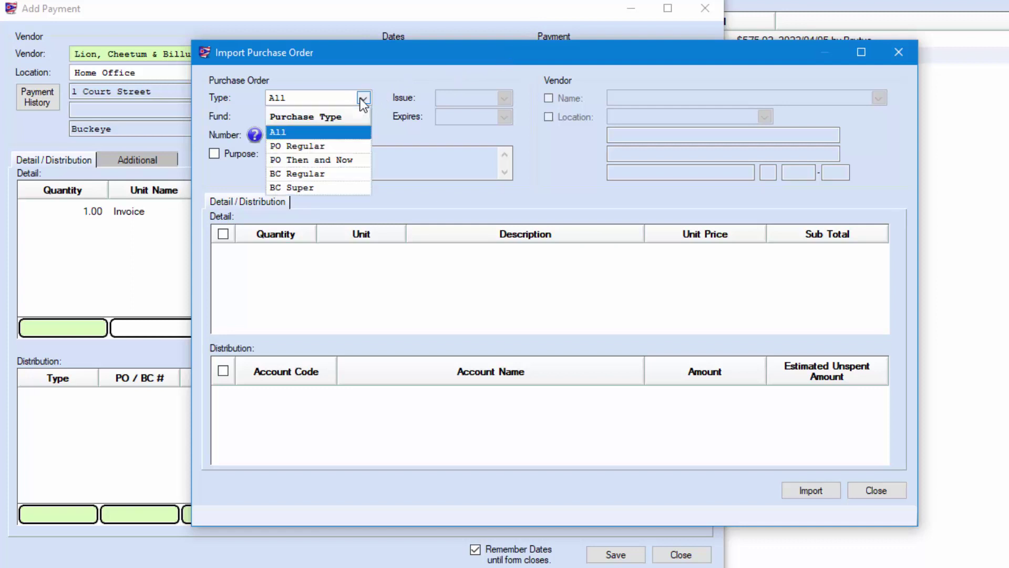
{"action": "left_click", "coordinate": [314, 146]}
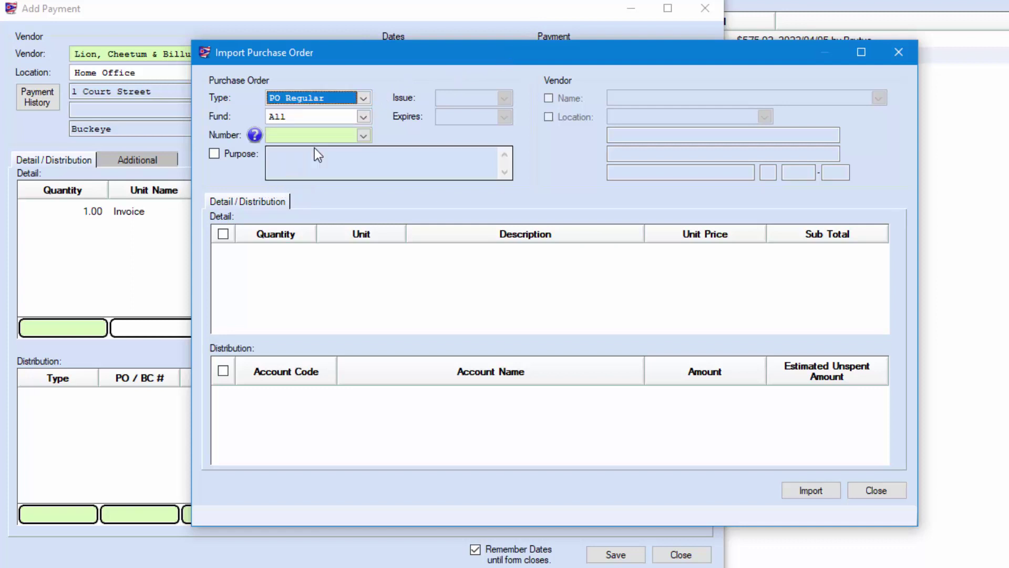
{"action": "left_click", "coordinate": [364, 136]}
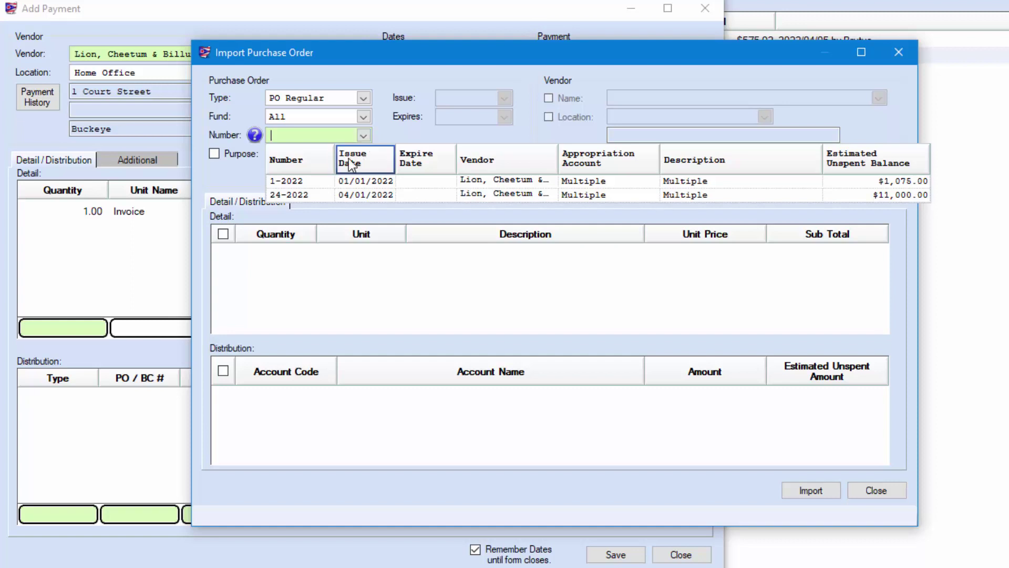
{"action": "left_click", "coordinate": [303, 196]}
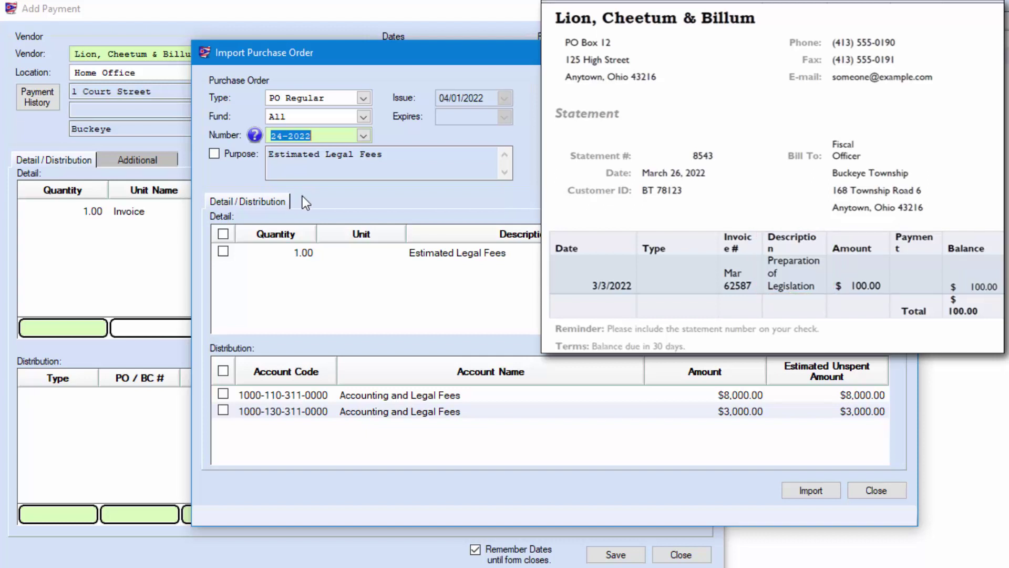
{"action": "left_click", "coordinate": [224, 395]}
{"action": "left_click", "coordinate": [223, 394]}
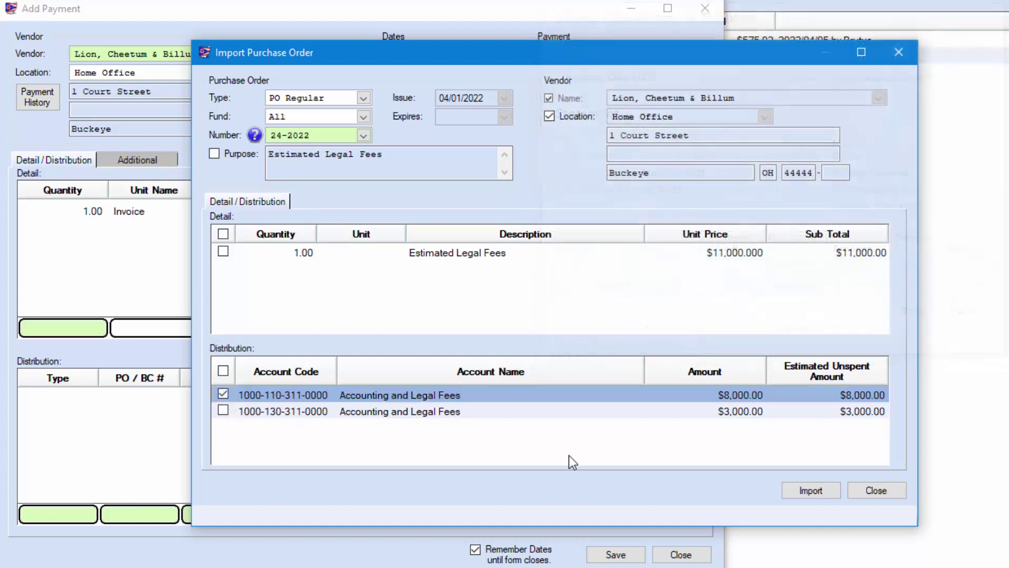
{"action": "left_click", "coordinate": [810, 491]}
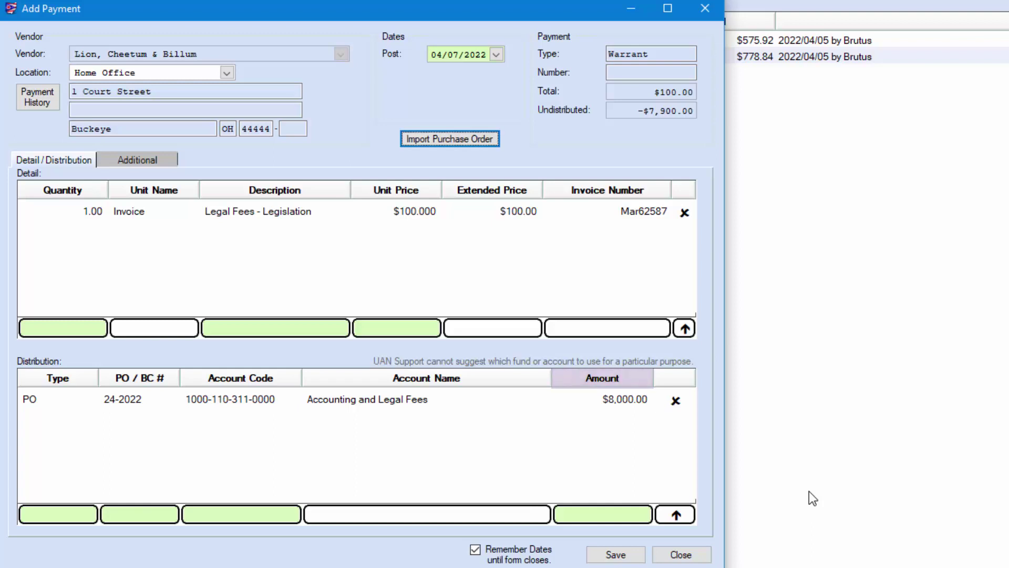
Step: Set the imported distribution line's amount to $100.00 and save the payment
{"action": "left_click", "coordinate": [613, 401]}
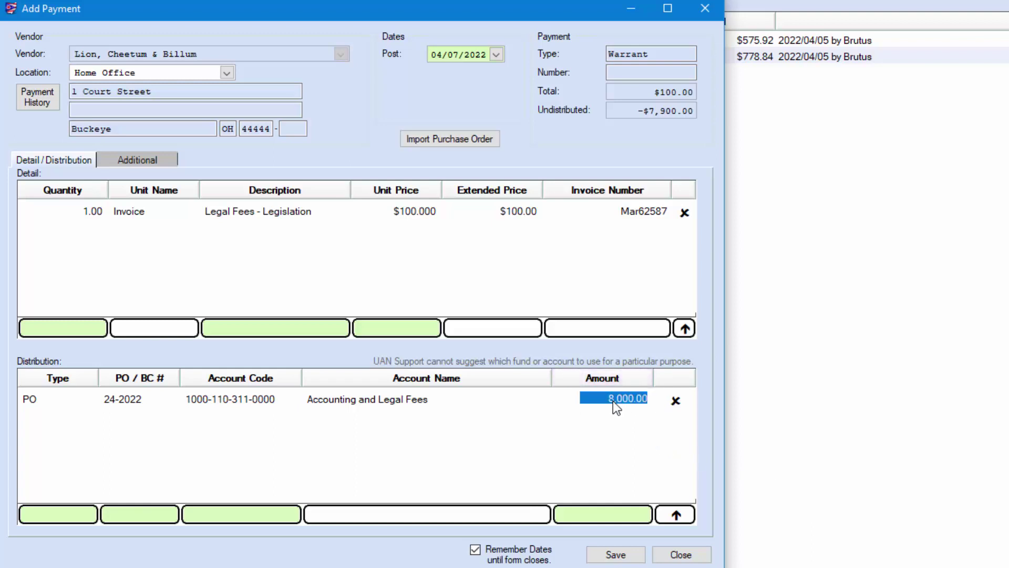
{"action": "type", "text": "100.00"}
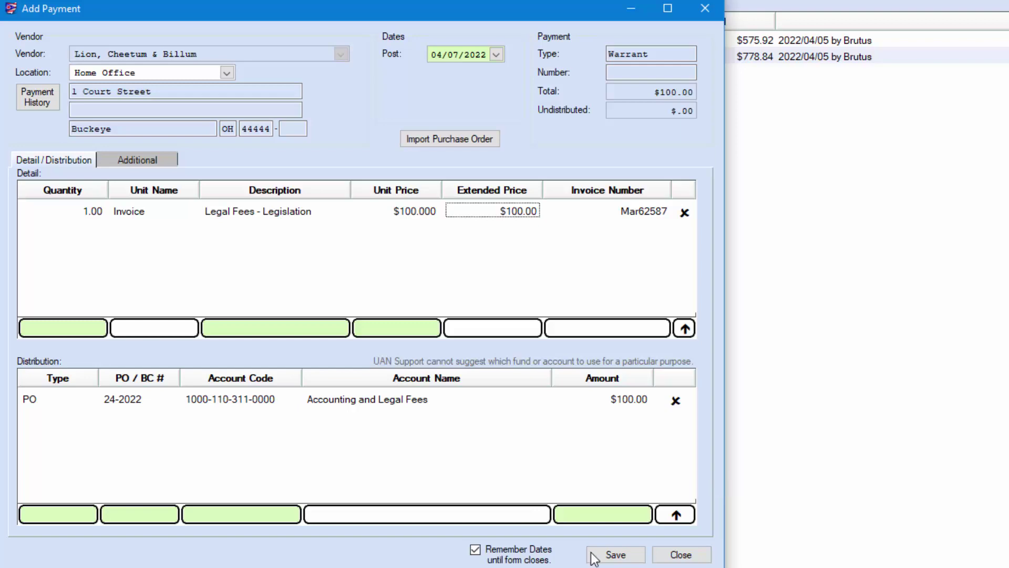
{"action": "left_click", "coordinate": [623, 560]}
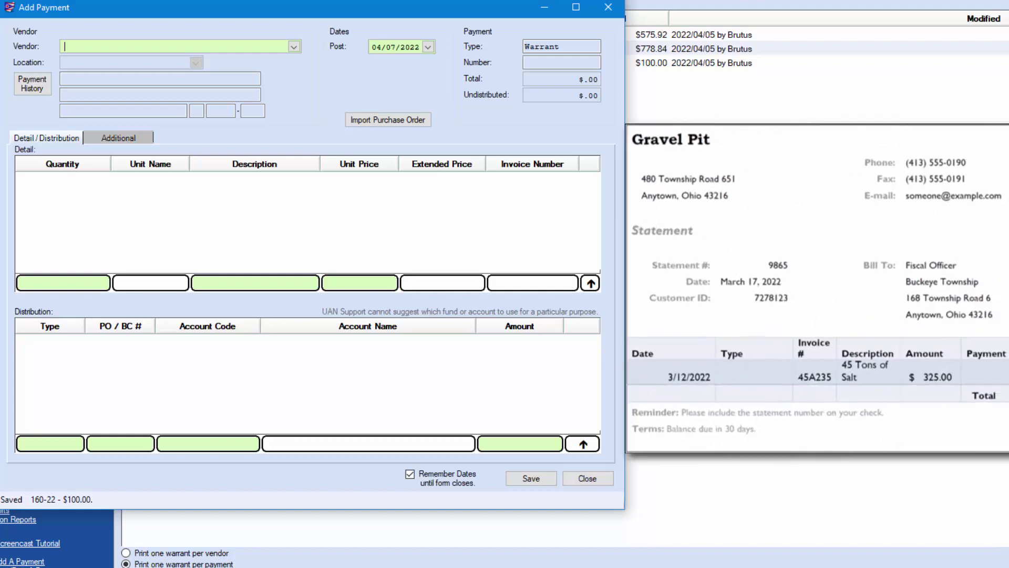
Step: Choose Gravel Pit as the vendor of the new payment
{"action": "left_click", "coordinate": [294, 47]}
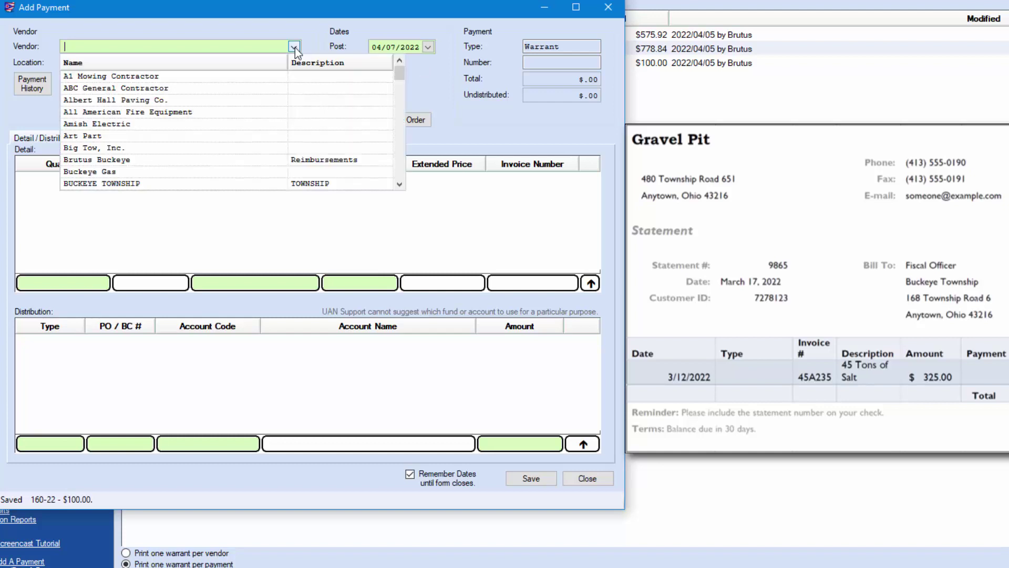
{"action": "type", "text": "g"}
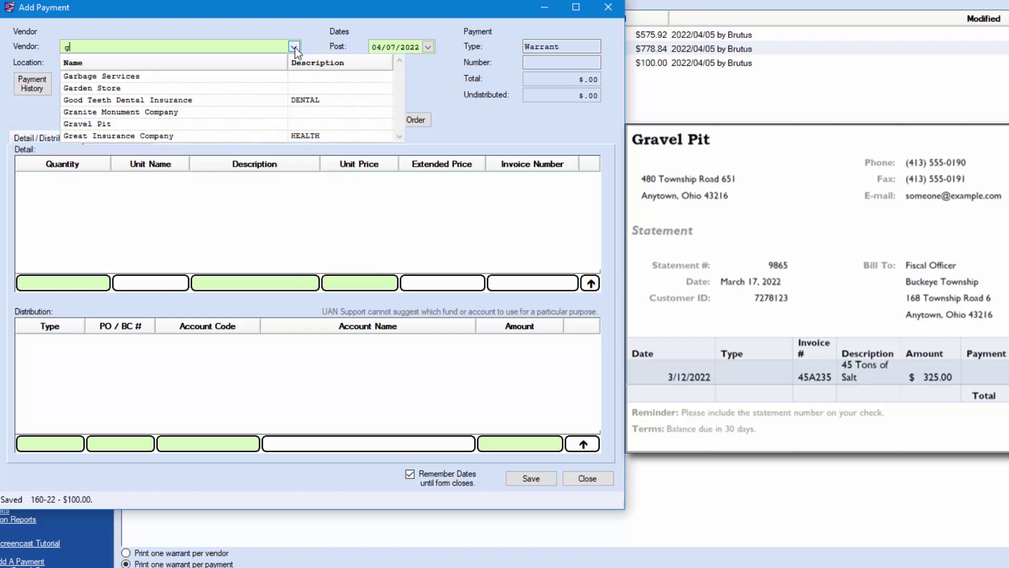
{"action": "left_click", "coordinate": [152, 125]}
Step: Add a detail line with quantity 1, unit Invoice, description 45 tons of salt, unit price $325.00 and invoice number 45A235
{"action": "left_click", "coordinate": [86, 284]}
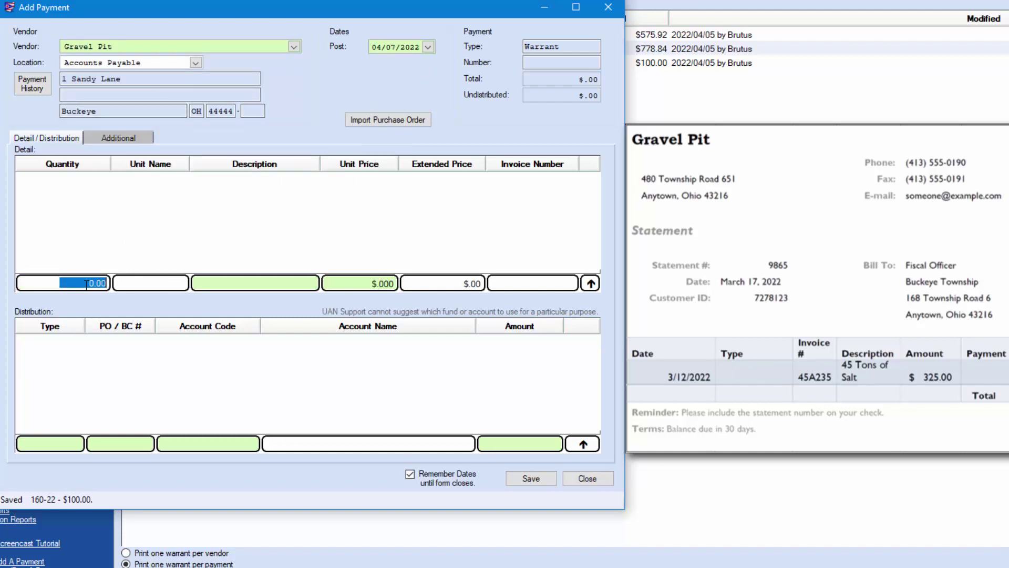
{"action": "type", "text": "1"}
{"action": "key", "text": "Tab"}
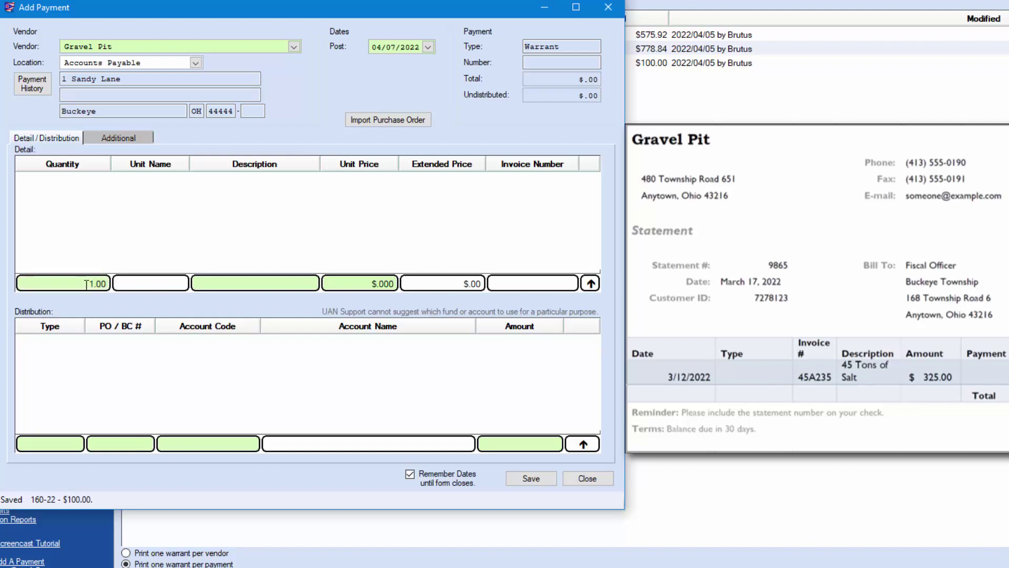
{"action": "type", "text": "Invoice"}
{"action": "key", "text": "Tab"}
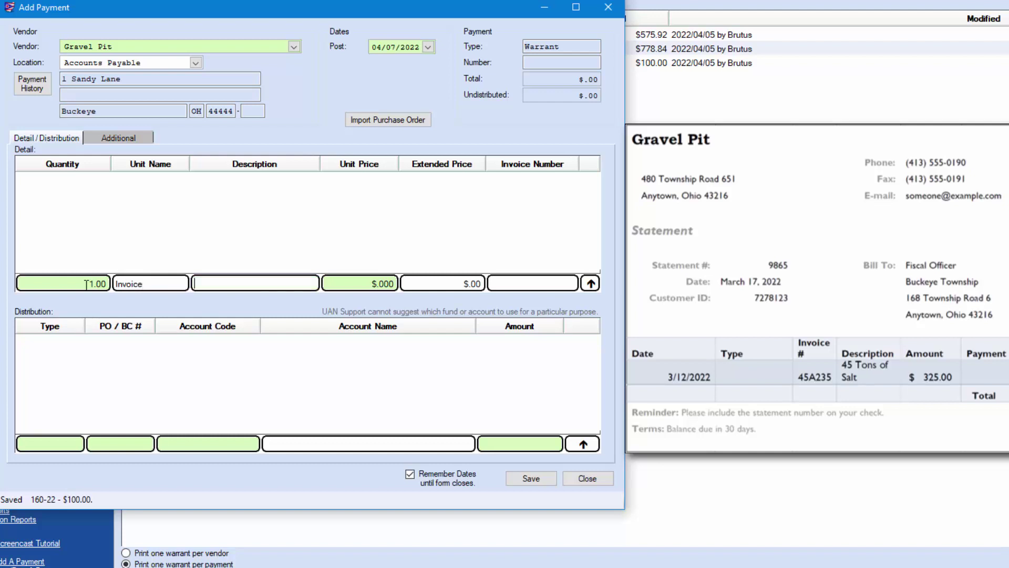
{"action": "type", "text": "45 tons of salt"}
{"action": "key", "text": "Tab"}
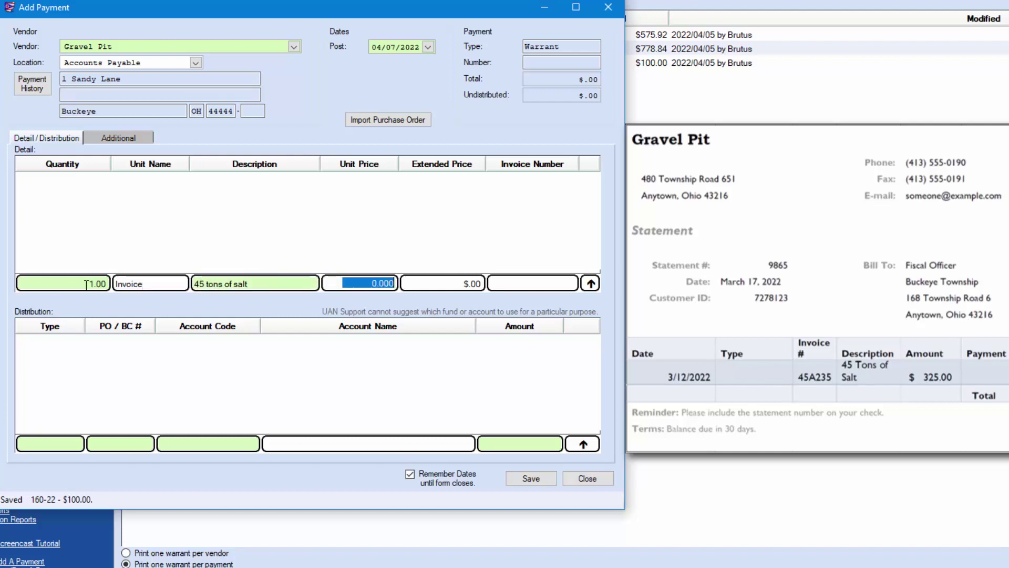
{"action": "type", "text": "325."}
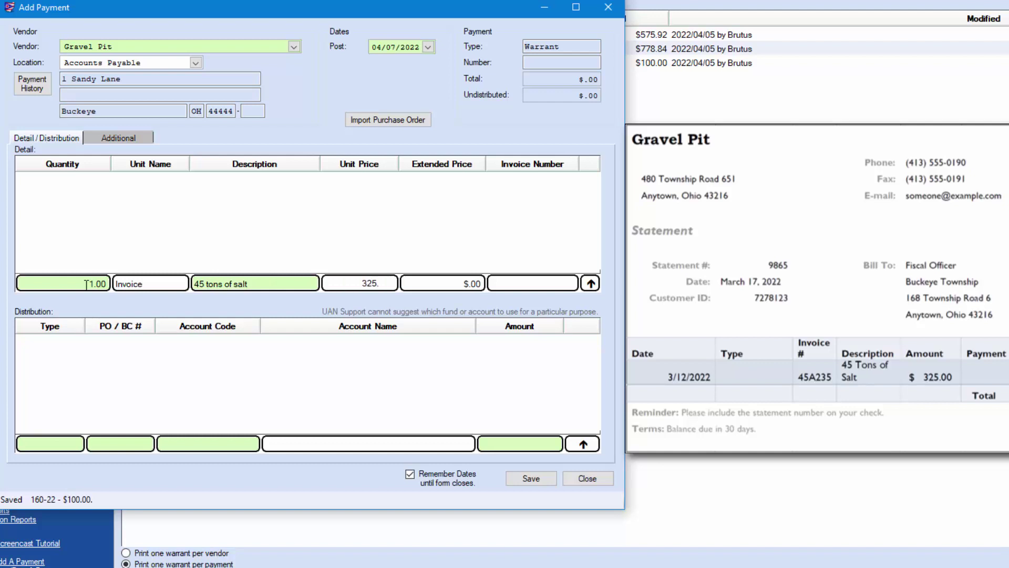
{"action": "key", "text": "Tab"}
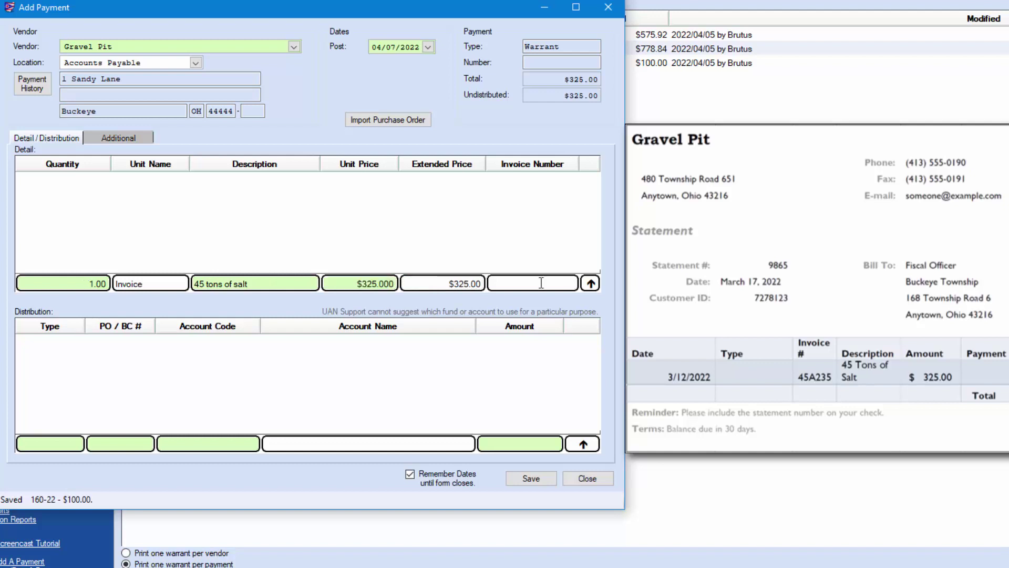
{"action": "type", "text": "45A235"}
{"action": "key", "text": "Return"}
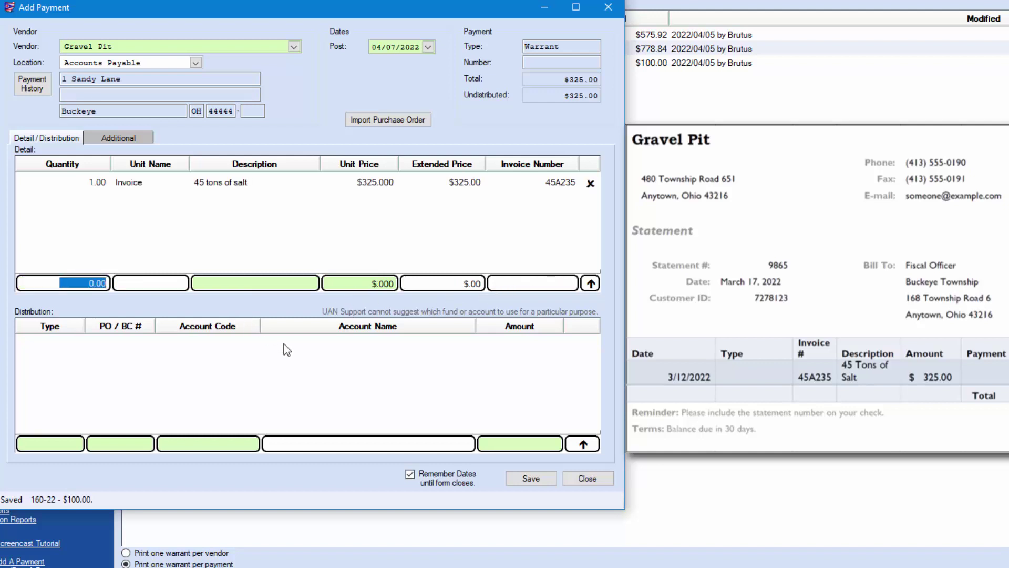
Step: Add a PO distribution line for the salt, using PO 3-2022 and an amount of $325.00, and save the payment
{"action": "left_click", "coordinate": [80, 447]}
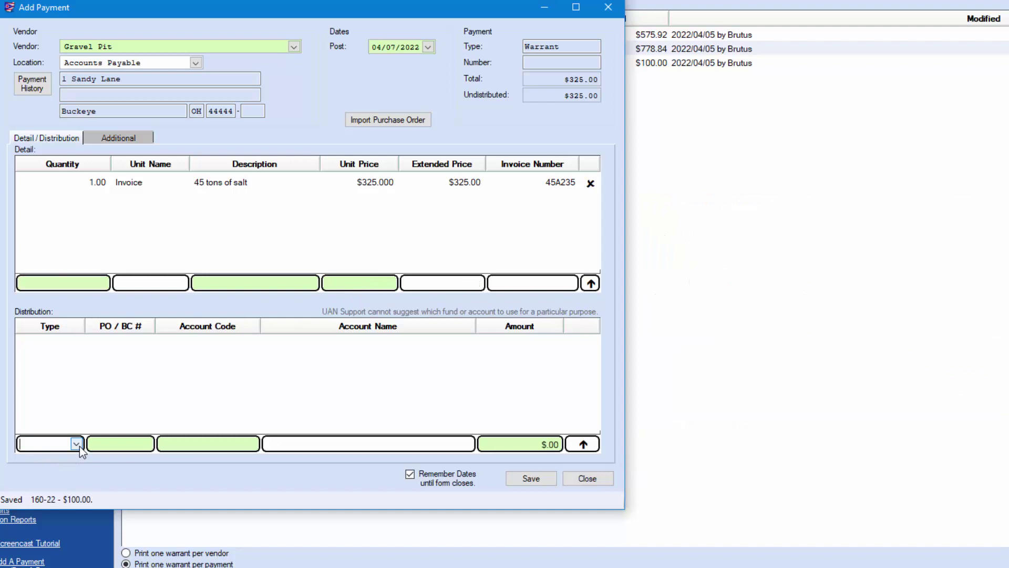
{"action": "left_click", "coordinate": [80, 447]}
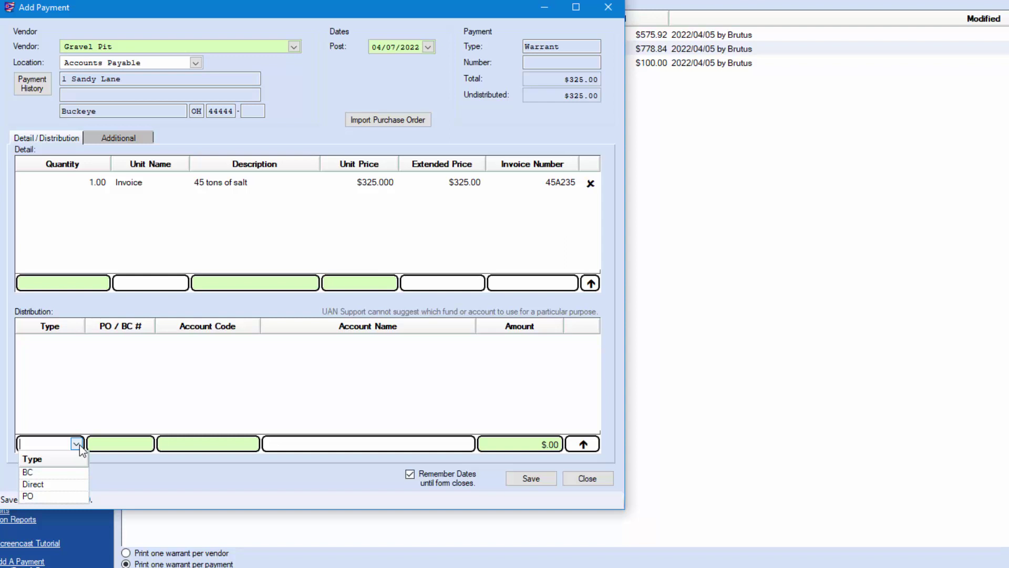
{"action": "left_click", "coordinate": [27, 496]}
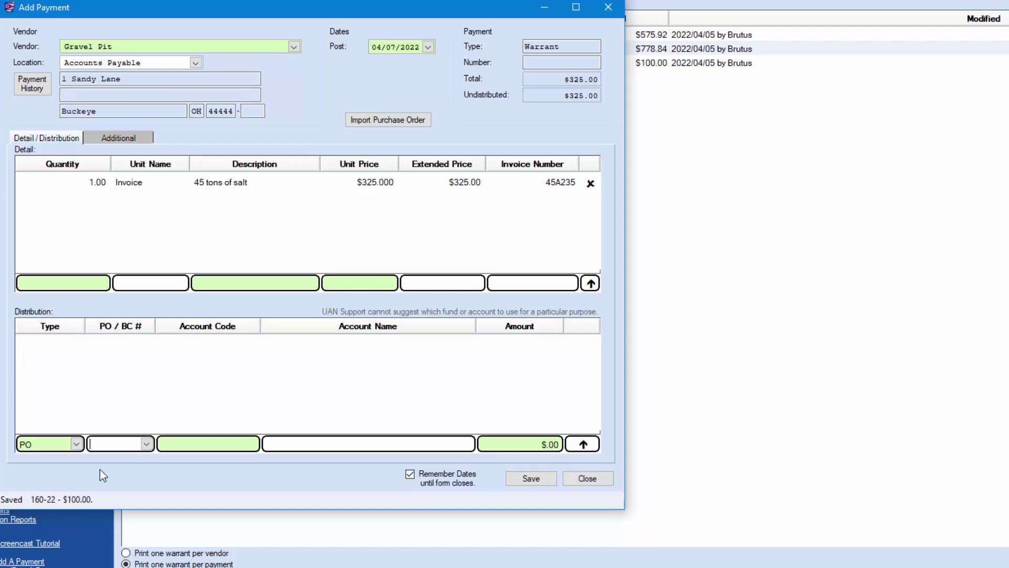
{"action": "left_click", "coordinate": [147, 444]}
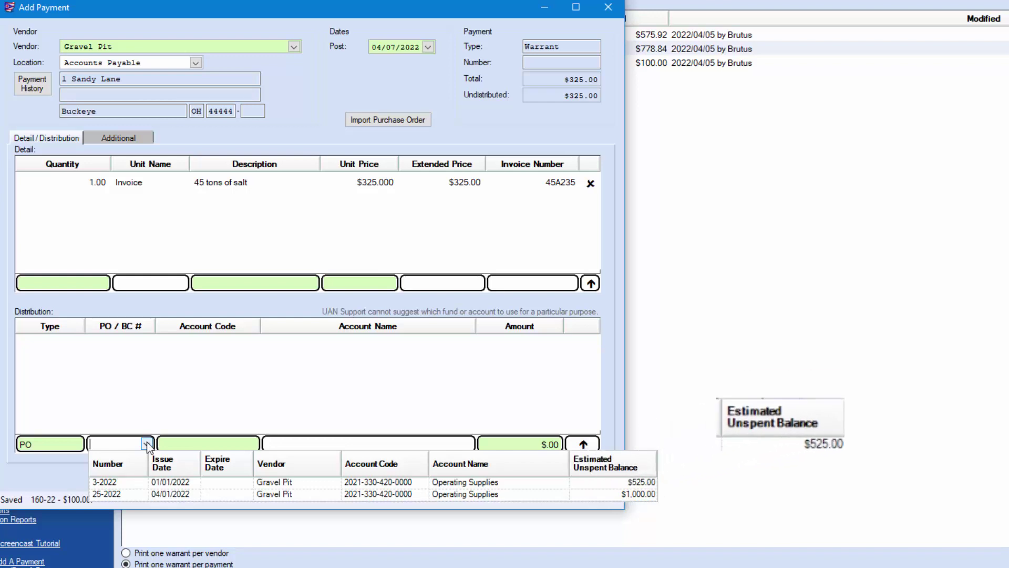
{"action": "left_click", "coordinate": [119, 481]}
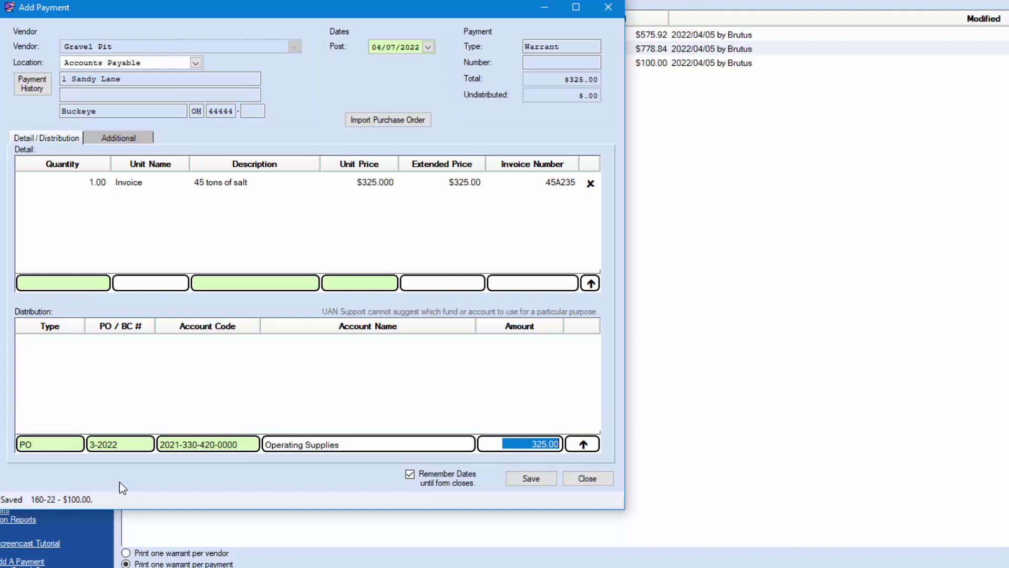
{"action": "left_click", "coordinate": [585, 446]}
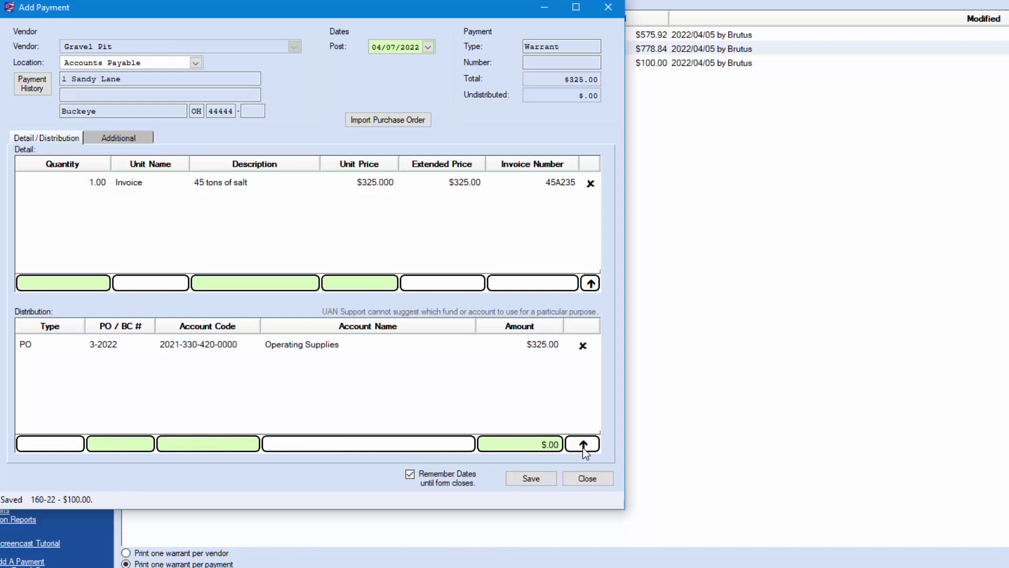
{"action": "left_click", "coordinate": [532, 478]}
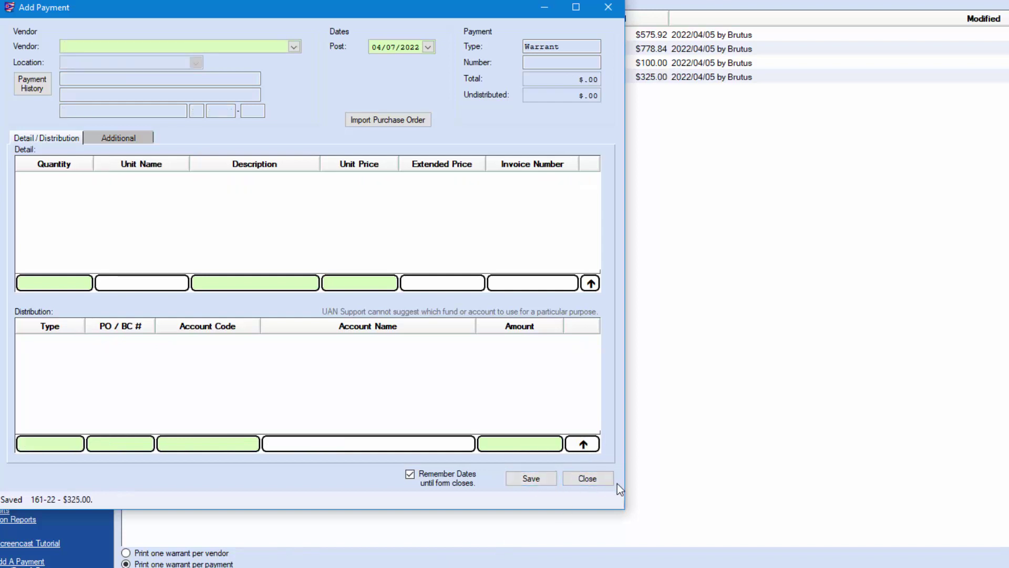
Step: Finish adding payments and review all four unposted batch payments one by one in the payment editor
{"action": "left_click", "coordinate": [588, 478]}
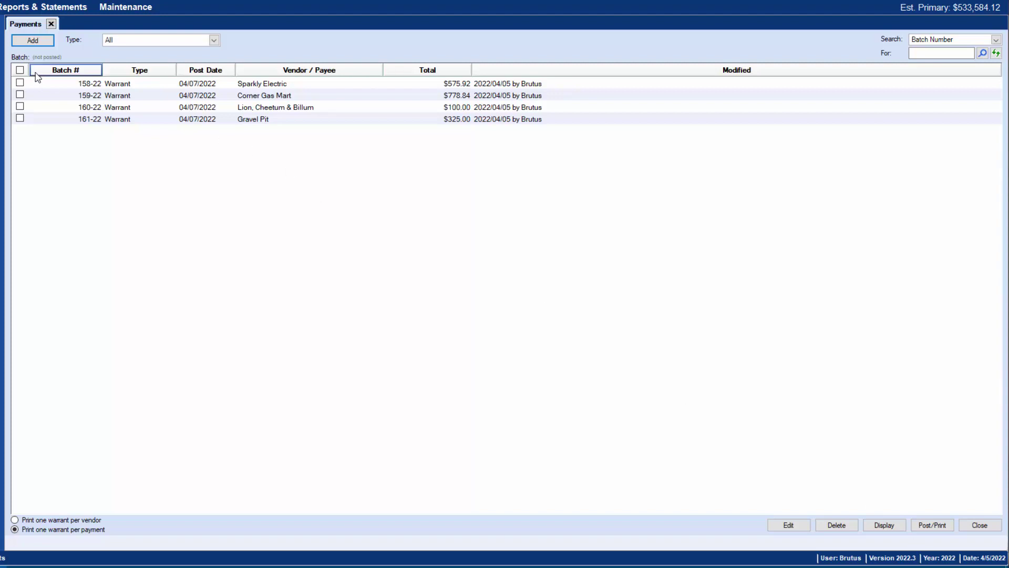
{"action": "left_click", "coordinate": [20, 70]}
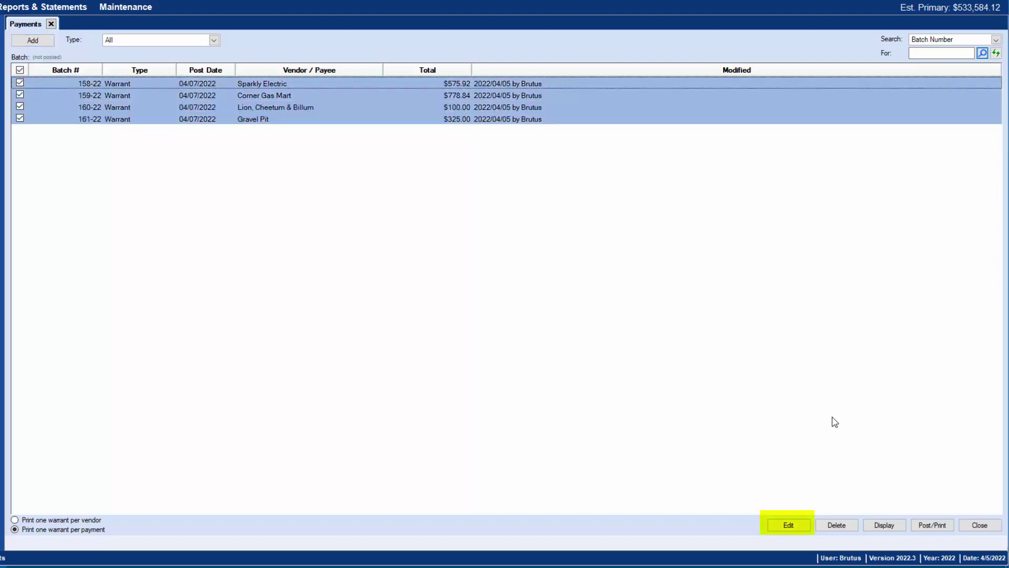
{"action": "left_click", "coordinate": [795, 528]}
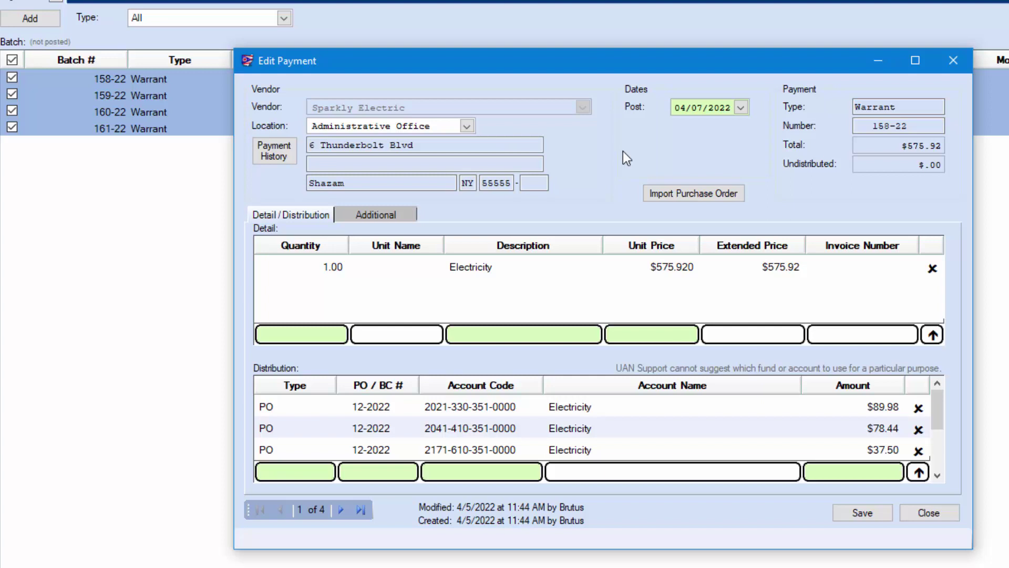
{"action": "left_click", "coordinate": [342, 510]}
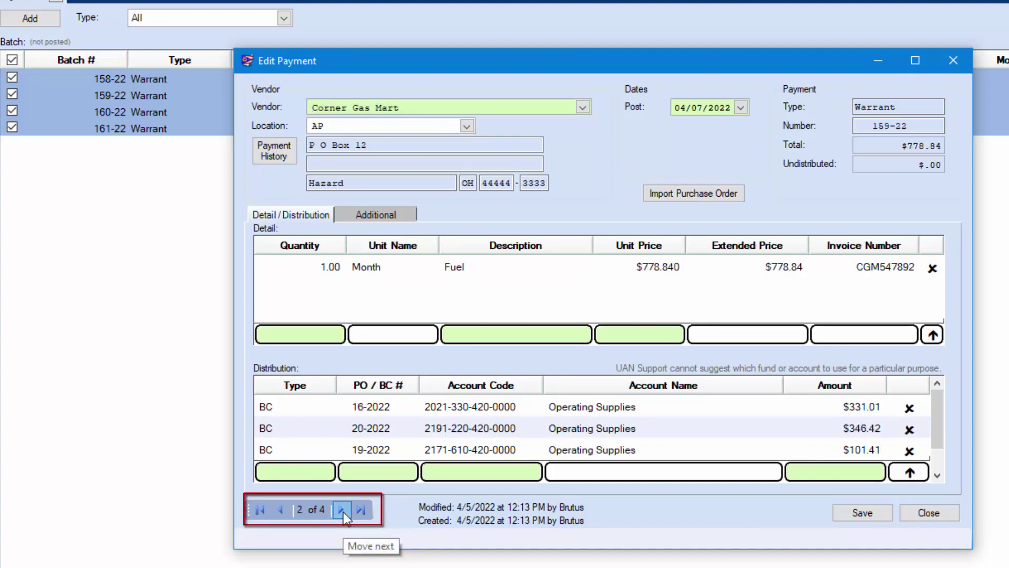
{"action": "left_click", "coordinate": [342, 510]}
{"action": "left_click", "coordinate": [342, 510]}
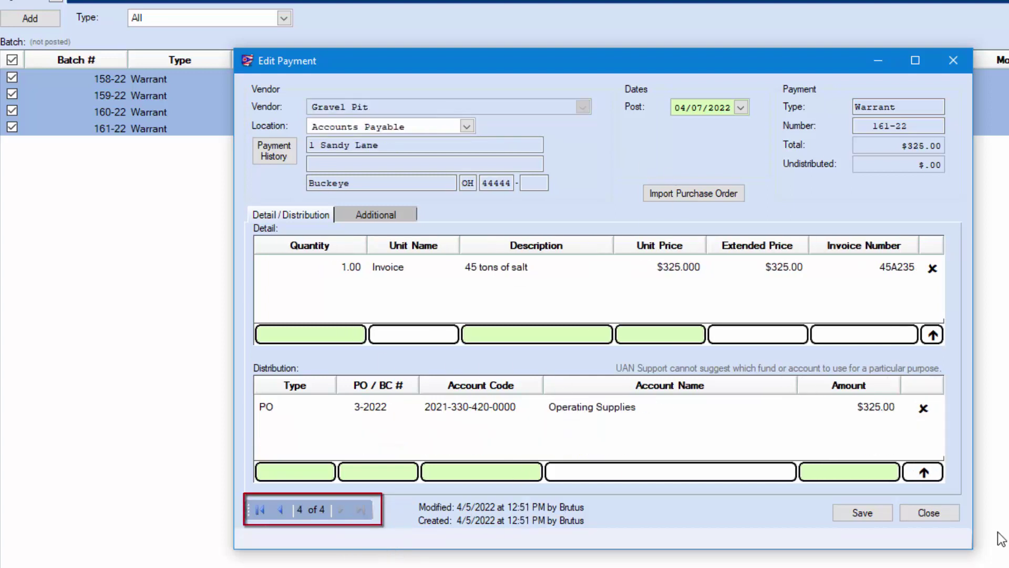
{"action": "left_click", "coordinate": [945, 519]}
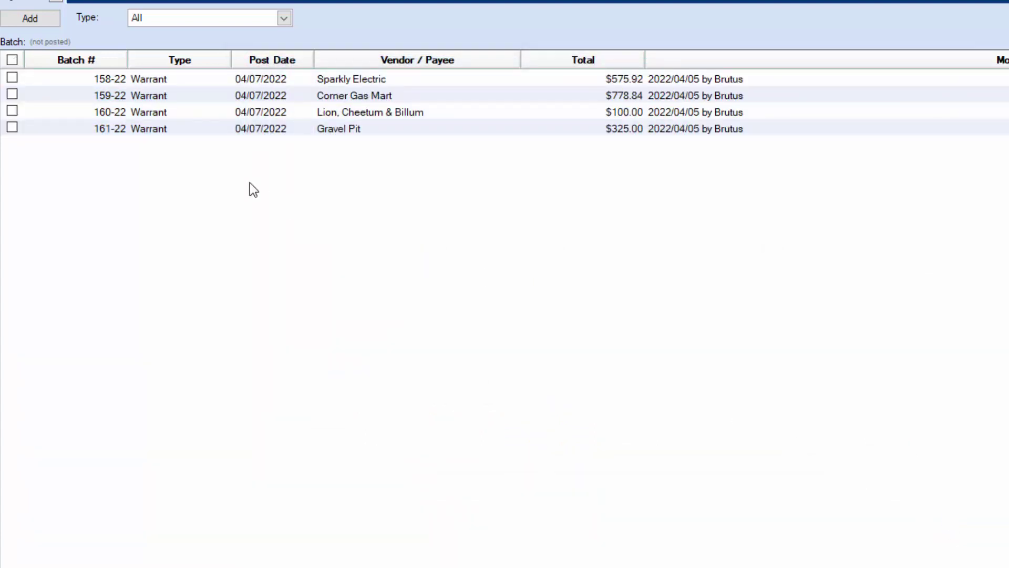
Step: Select only the Sparkly Electric payment in the batch and post it
{"action": "left_click", "coordinate": [13, 60]}
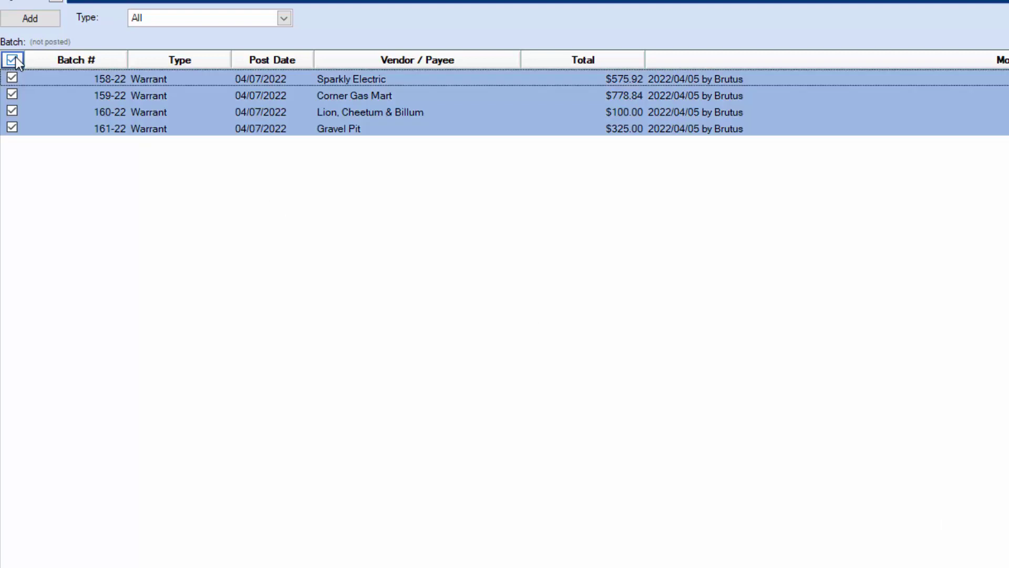
{"action": "left_click", "coordinate": [14, 60]}
{"action": "left_click", "coordinate": [14, 80]}
{"action": "left_click", "coordinate": [13, 96]}
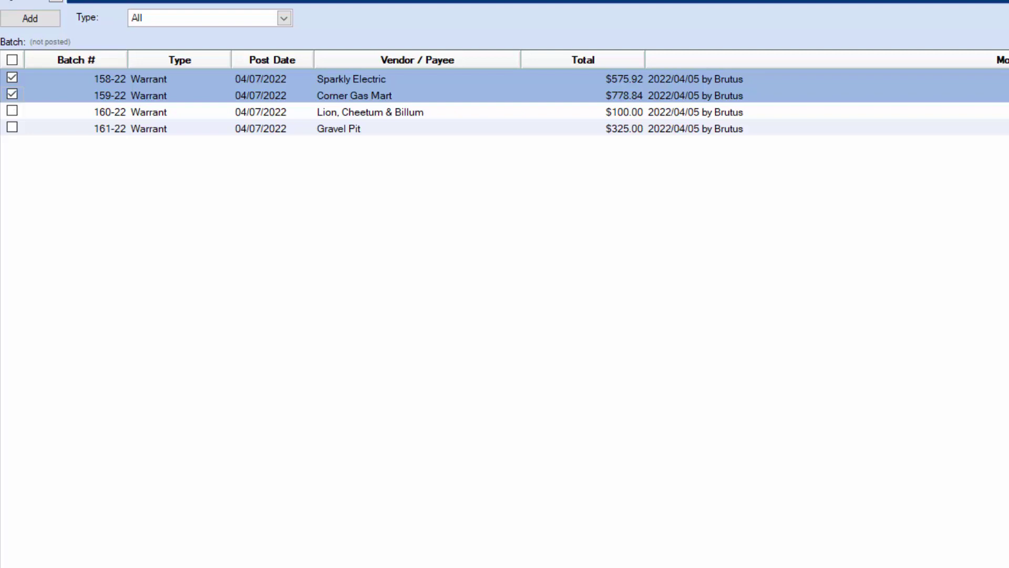
{"action": "left_click", "coordinate": [13, 94]}
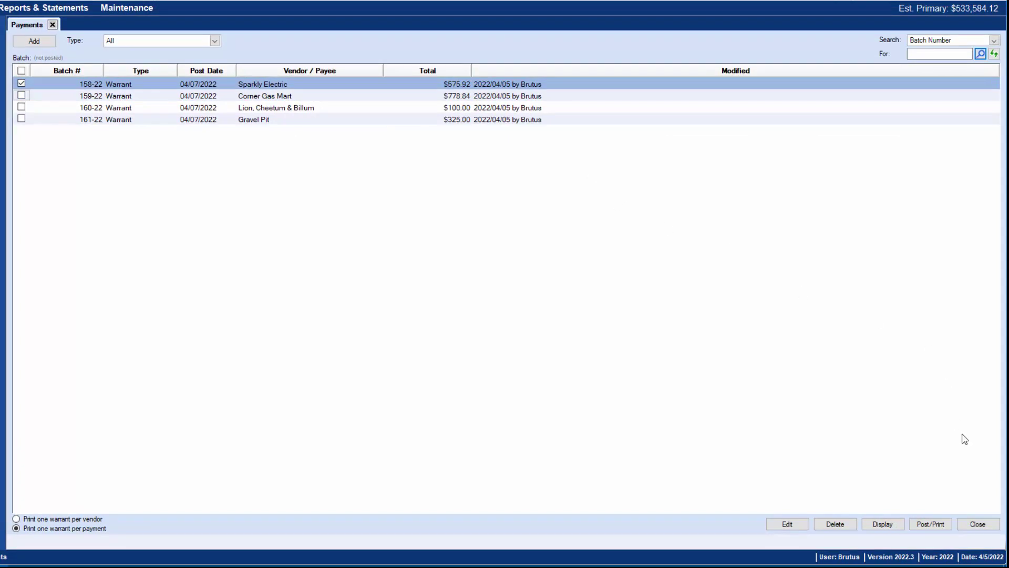
{"action": "left_click", "coordinate": [942, 527]}
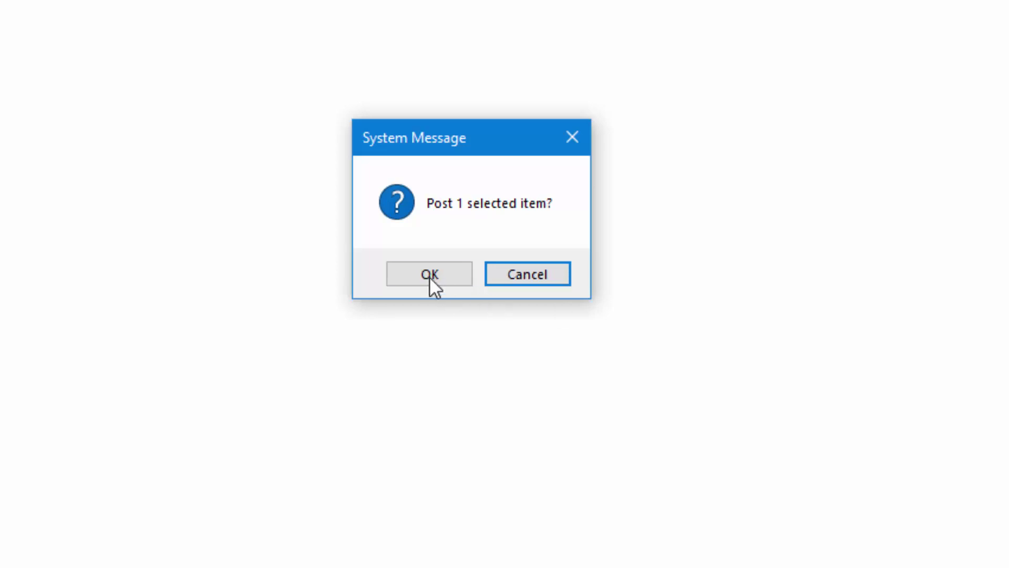
{"action": "left_click", "coordinate": [430, 277]}
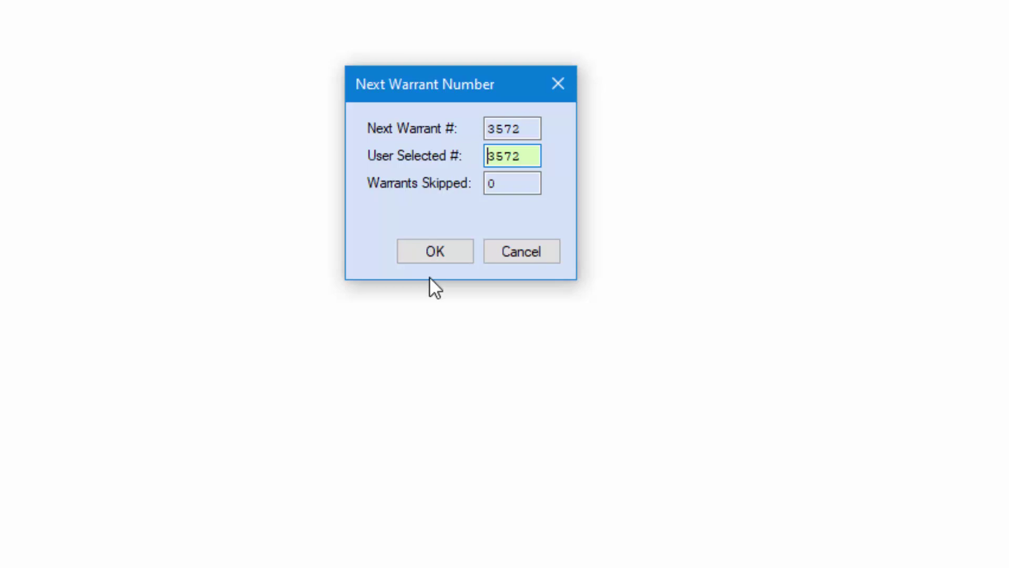
Step: Set the user-selected warrant number to 3573, accept voiding the skipped warrant, and print the warrant, confirming that it printed successfully
{"action": "left_click", "coordinate": [530, 158]}
{"action": "mouse_move", "coordinate": [529, 157]}
{"action": "left_mouse_down"}
{"action": "mouse_move", "coordinate": [503, 157]}
{"action": "mouse_move", "coordinate": [516, 156]}
{"action": "left_mouse_up"}
{"action": "key", "text": "BackSpace"}
{"action": "type", "text": "3"}
{"action": "left_click", "coordinate": [433, 251]}
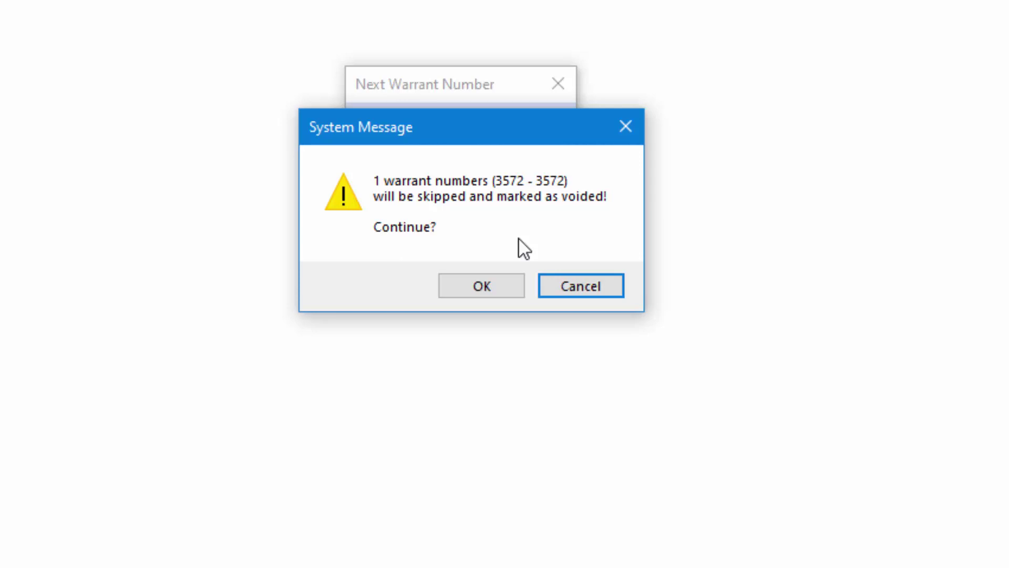
{"action": "left_click", "coordinate": [478, 293]}
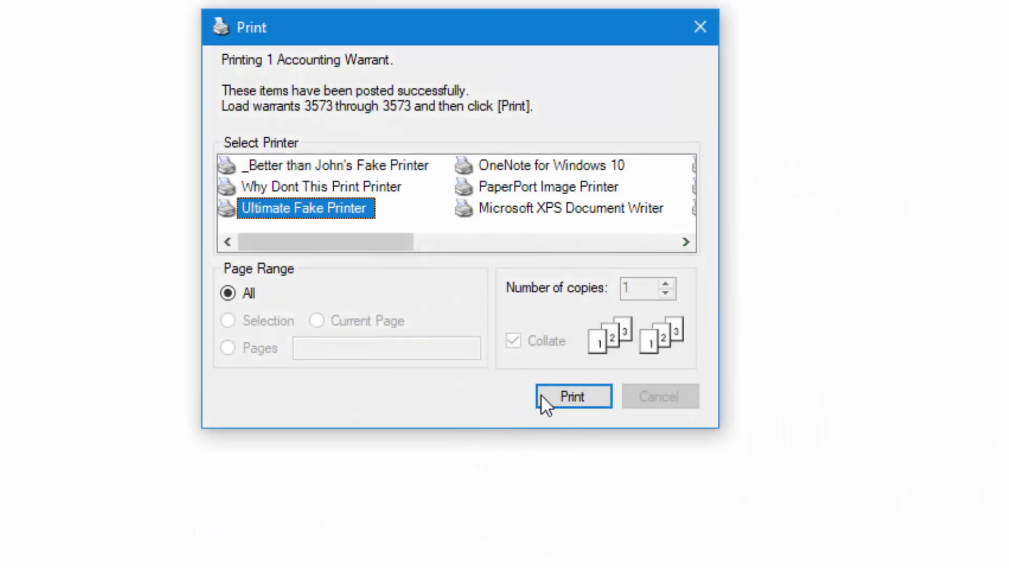
{"action": "left_click", "coordinate": [567, 397]}
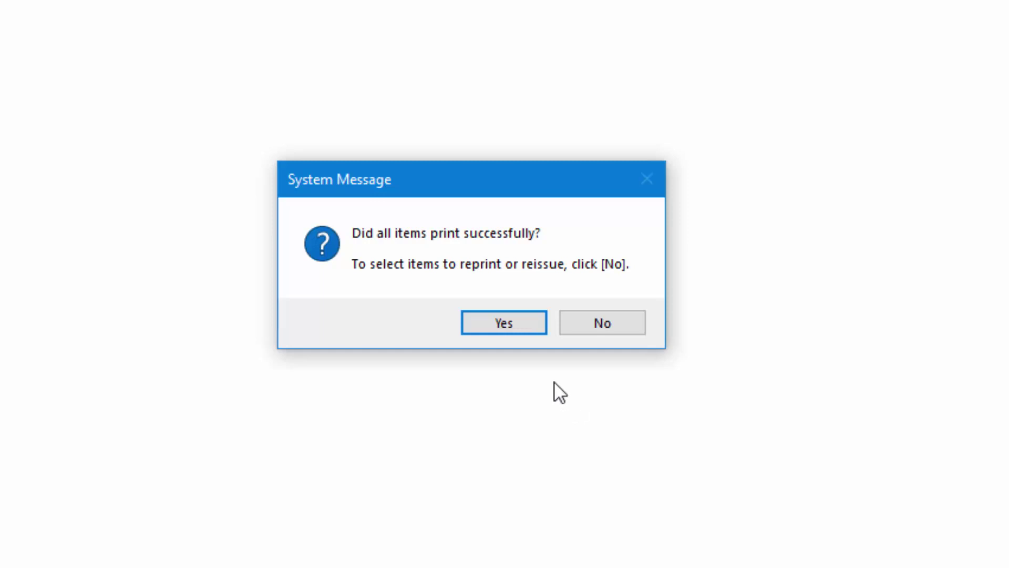
{"action": "left_click", "coordinate": [499, 323]}
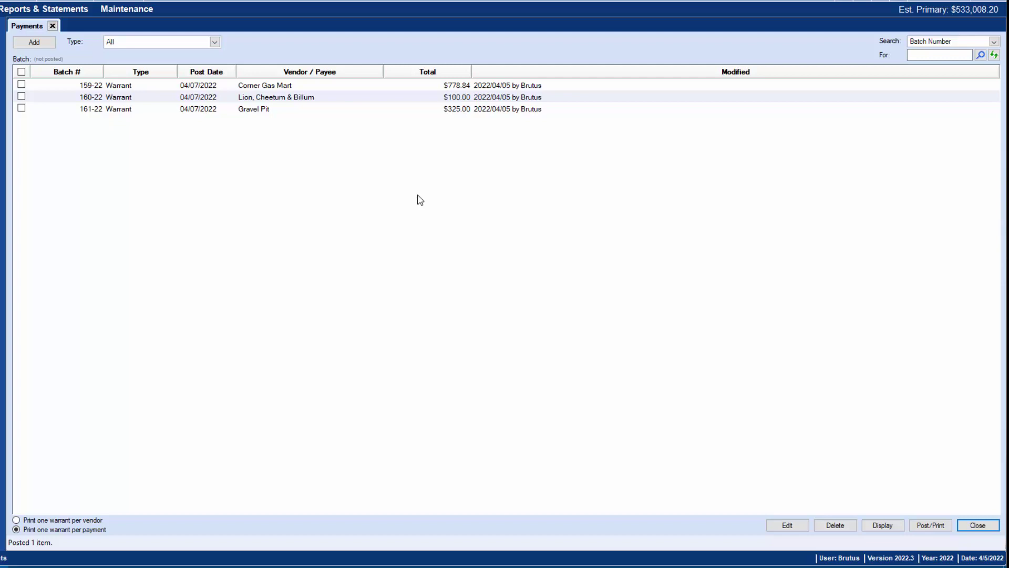
Step: Post the three remaining batch payments together, accepting 3574 as the next warrant number
{"action": "left_click", "coordinate": [22, 72]}
{"action": "left_click", "coordinate": [931, 525]}
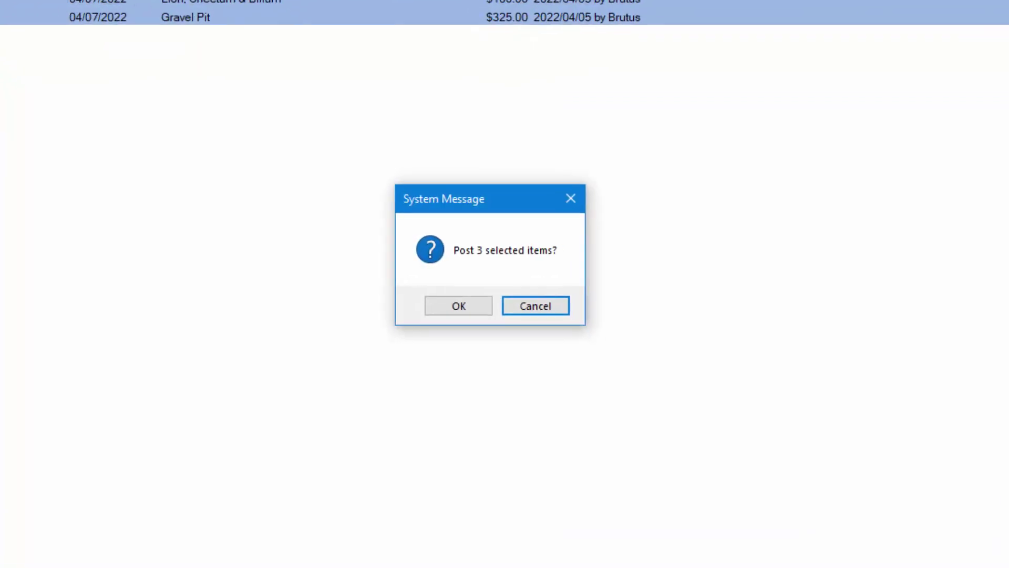
{"action": "left_click", "coordinate": [470, 310]}
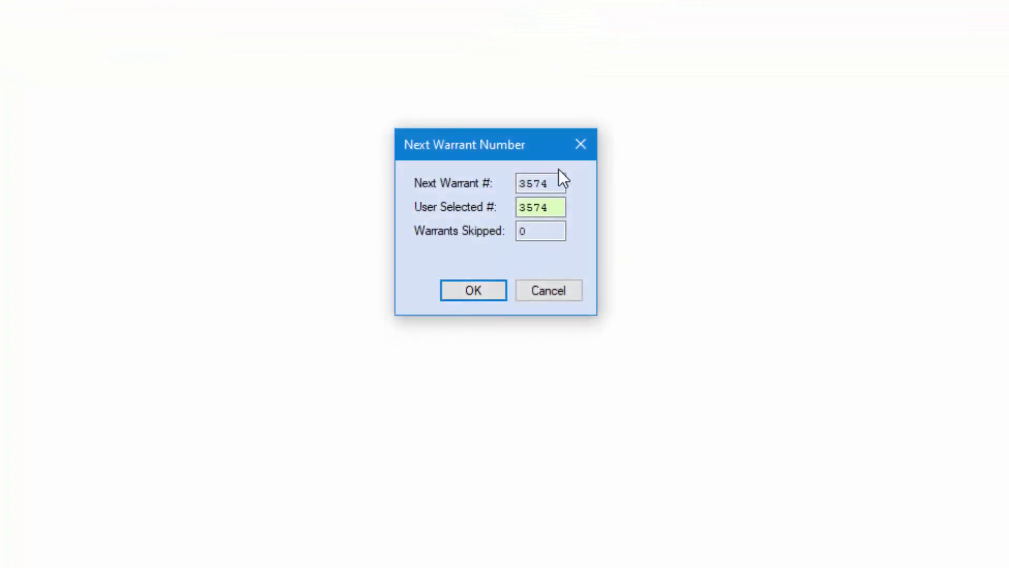
{"action": "left_click", "coordinate": [458, 295]}
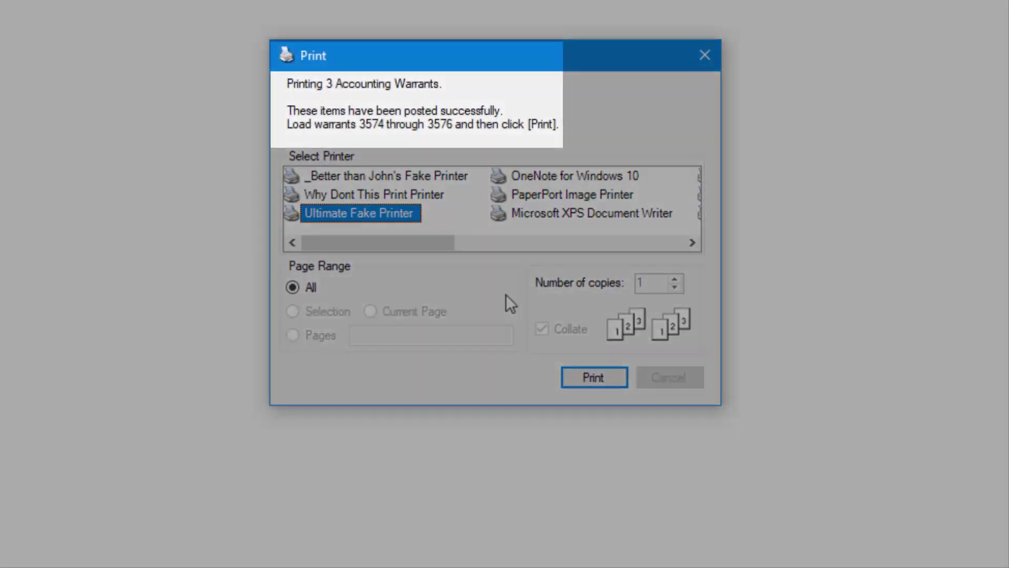
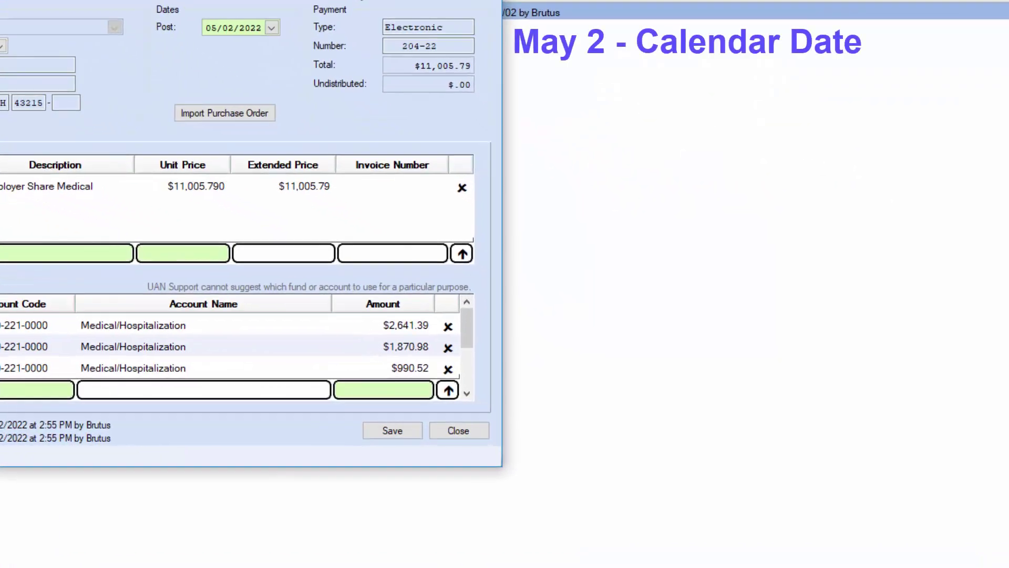
Step: Set the electronic Employer Share Medical payment's post date to 05/04/2022, save it and close the payment editor
{"action": "left_click", "coordinate": [278, 27]}
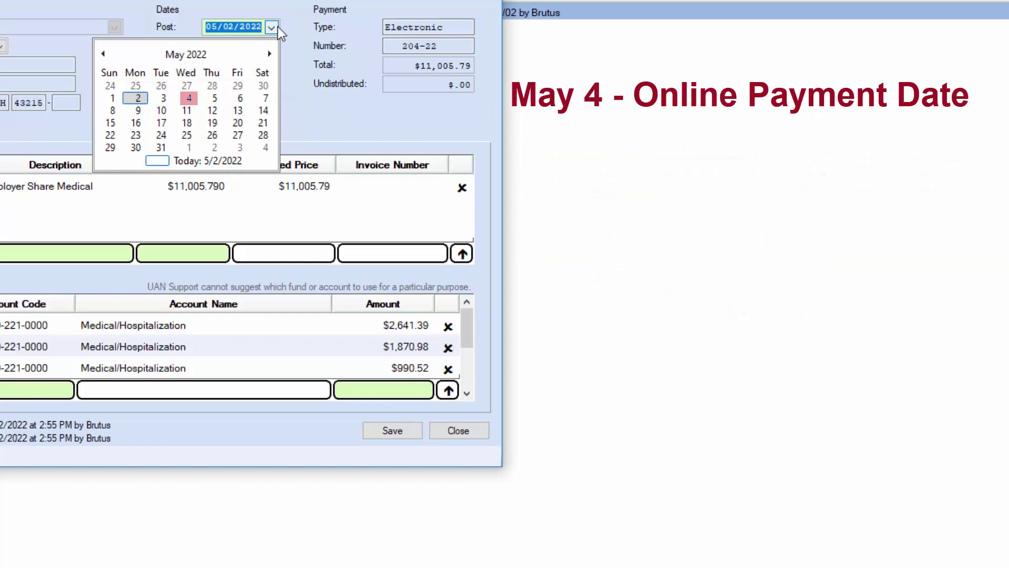
{"action": "left_click", "coordinate": [190, 99]}
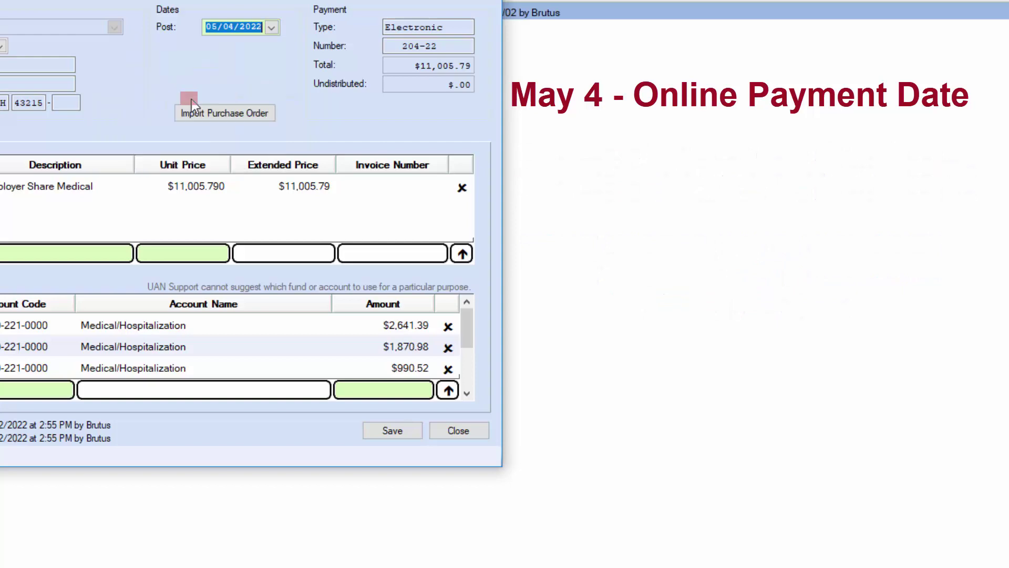
{"action": "left_click", "coordinate": [399, 431]}
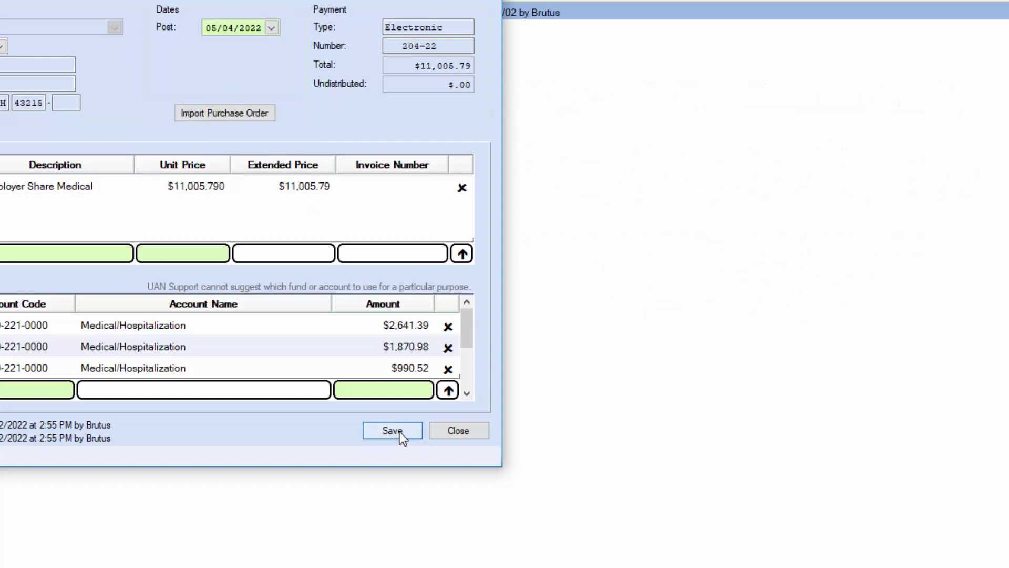
{"action": "left_click", "coordinate": [458, 430]}
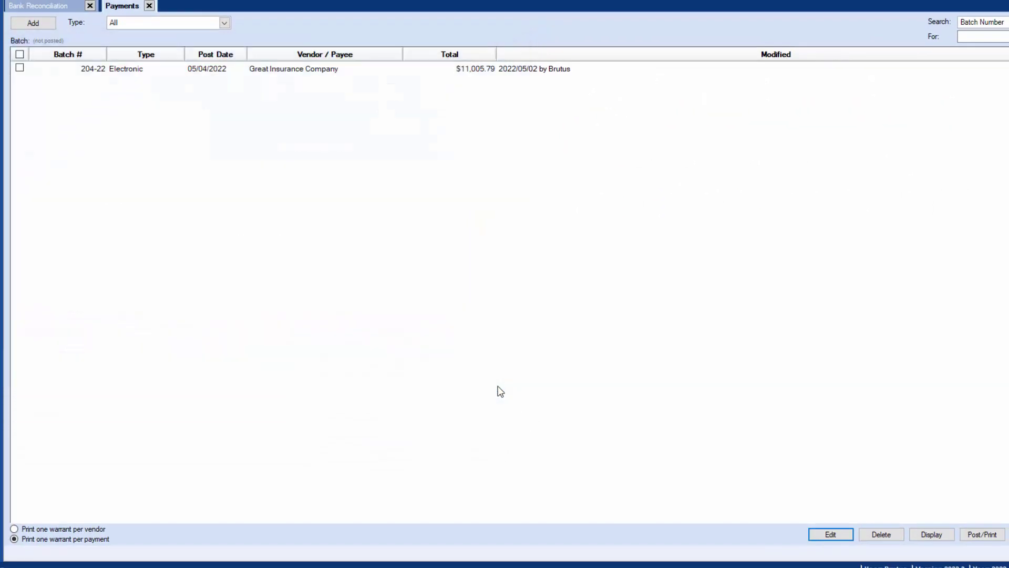
Step: Post the Great Insurance Company electronic payment and print its voucher, confirming that it printed successfully
{"action": "left_click", "coordinate": [21, 69]}
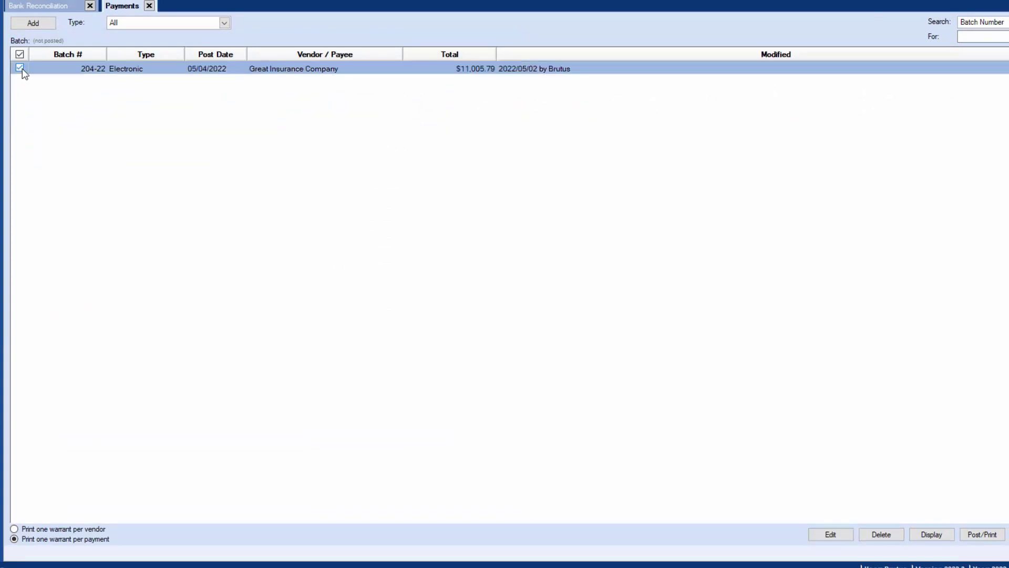
{"action": "left_click", "coordinate": [983, 535]}
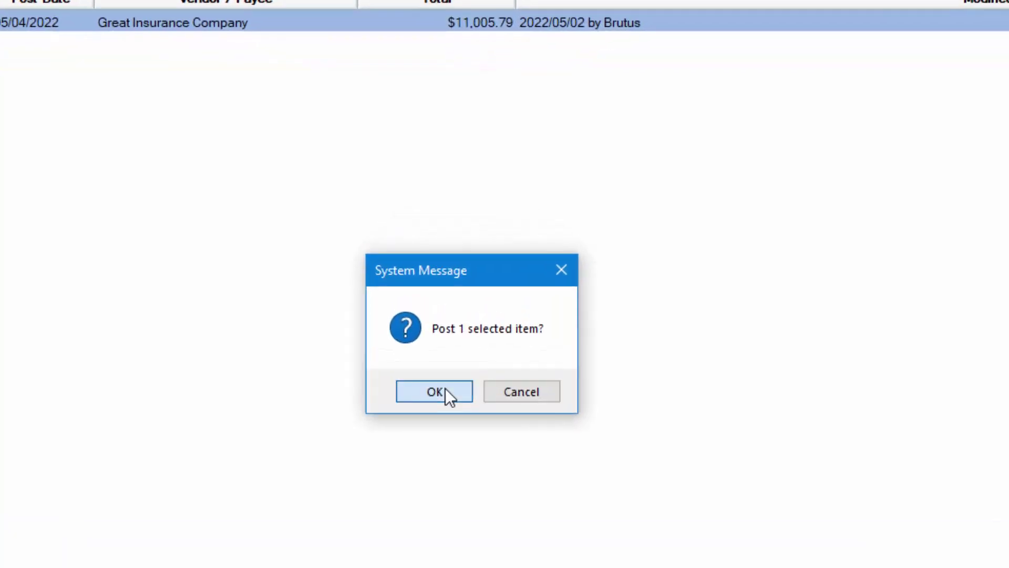
{"action": "left_click", "coordinate": [452, 283]}
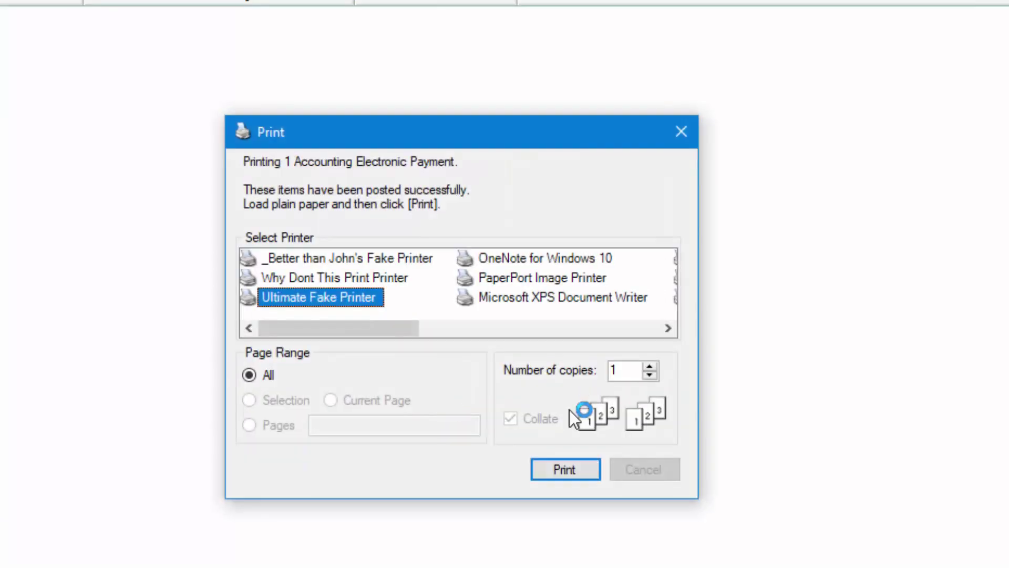
{"action": "left_click", "coordinate": [570, 474]}
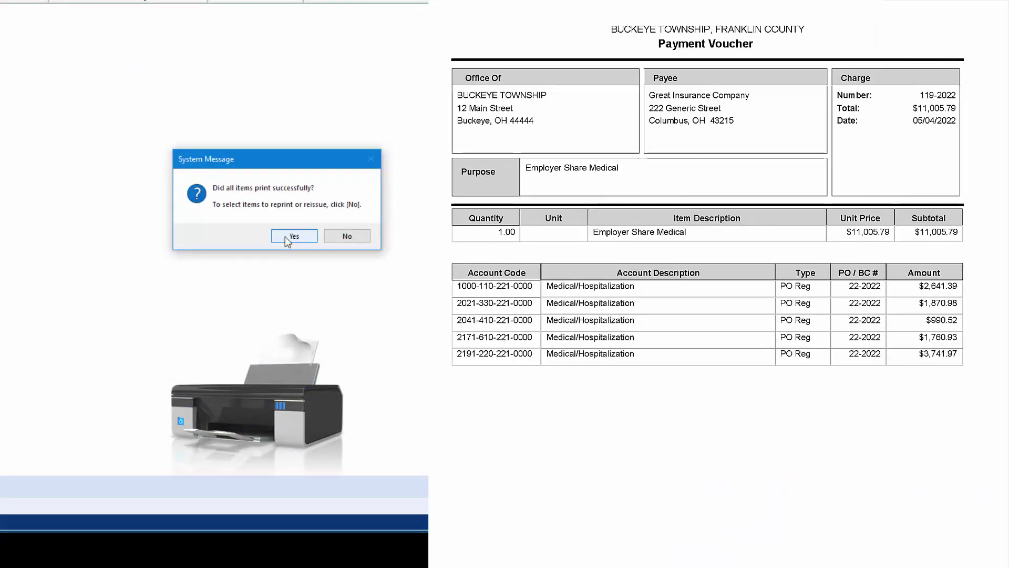
{"action": "left_click", "coordinate": [285, 236]}
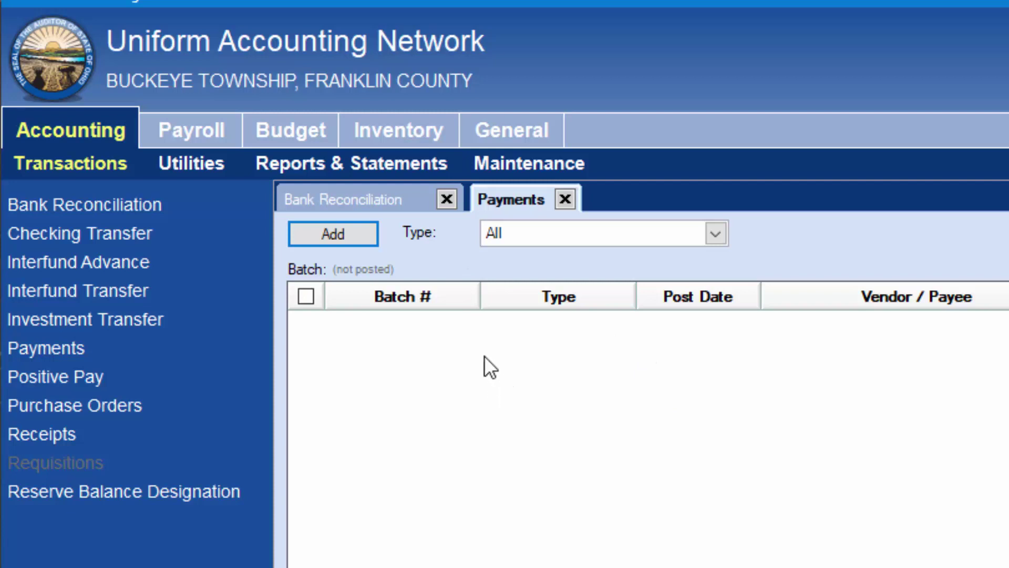
Step: Examine the cleared primary receipts and payments in the unposted 04/30/2022 bank reconciliation, then close it
{"action": "left_click", "coordinate": [403, 202]}
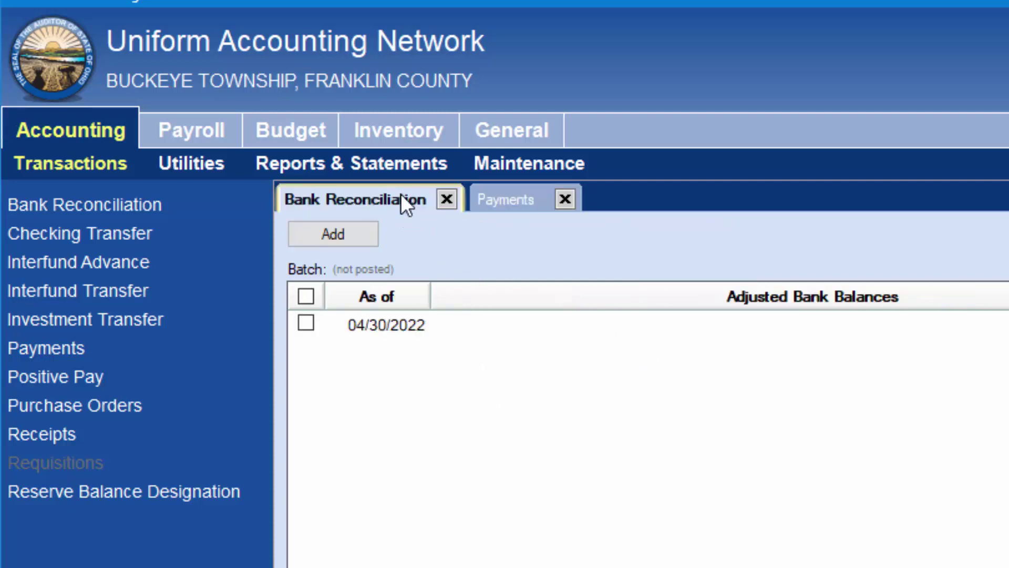
{"action": "left_click", "coordinate": [306, 323]}
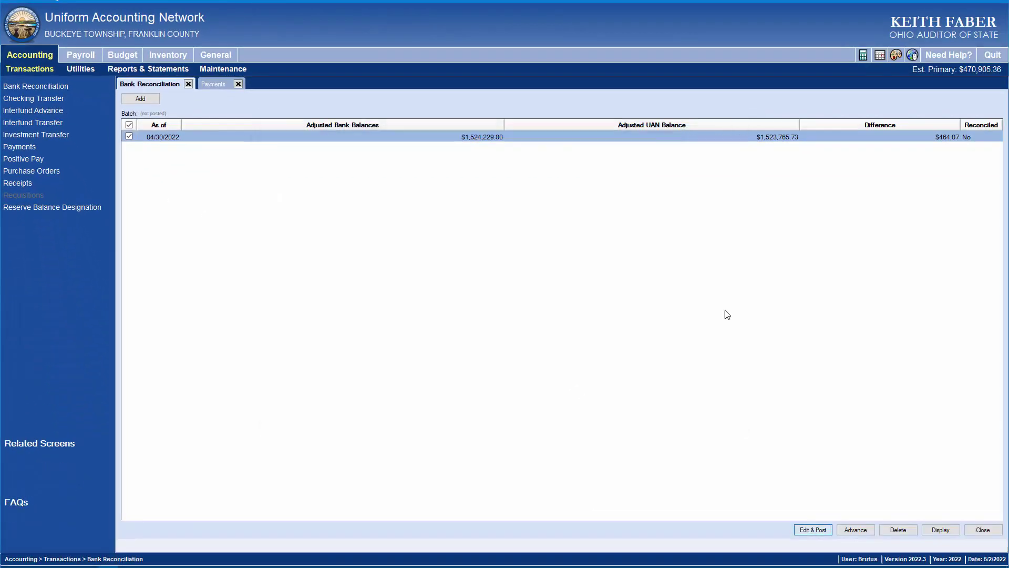
{"action": "key", "text": "Return"}
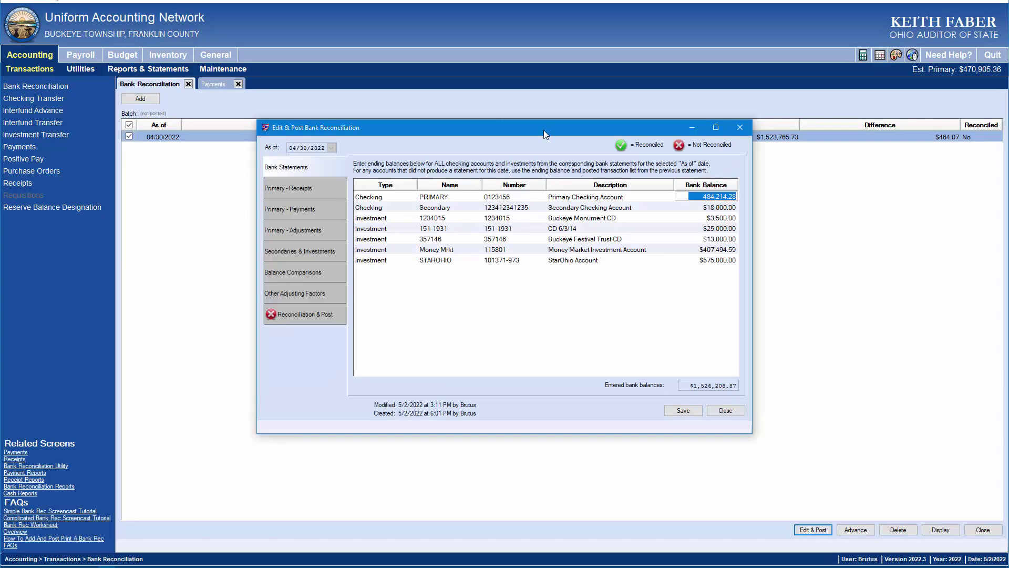
{"action": "left_click_drag", "start_coordinate": [544, 131], "coordinate": [292, 115]}
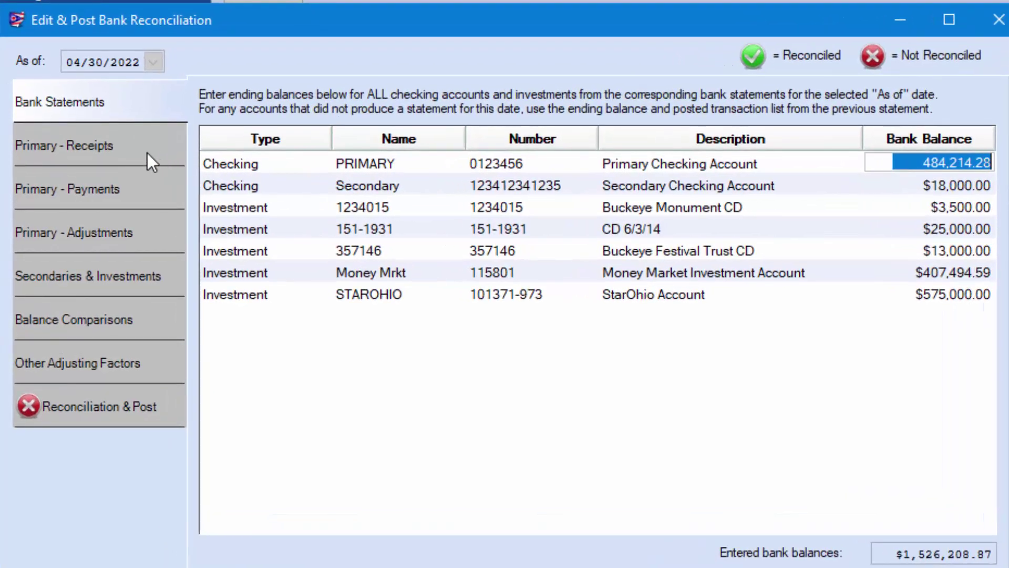
{"action": "left_click", "coordinate": [131, 151]}
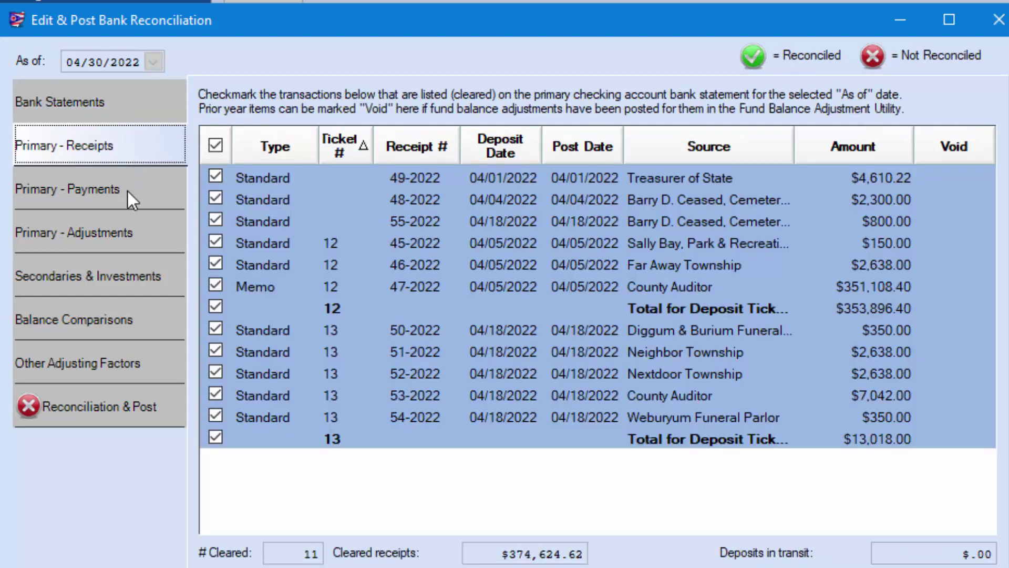
{"action": "left_click", "coordinate": [135, 190]}
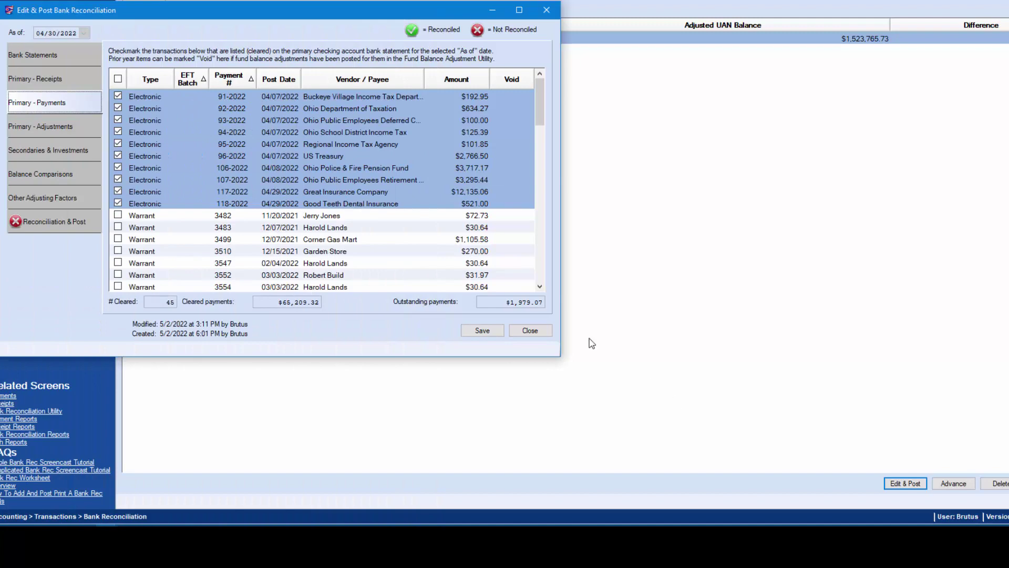
{"action": "left_click", "coordinate": [543, 335]}
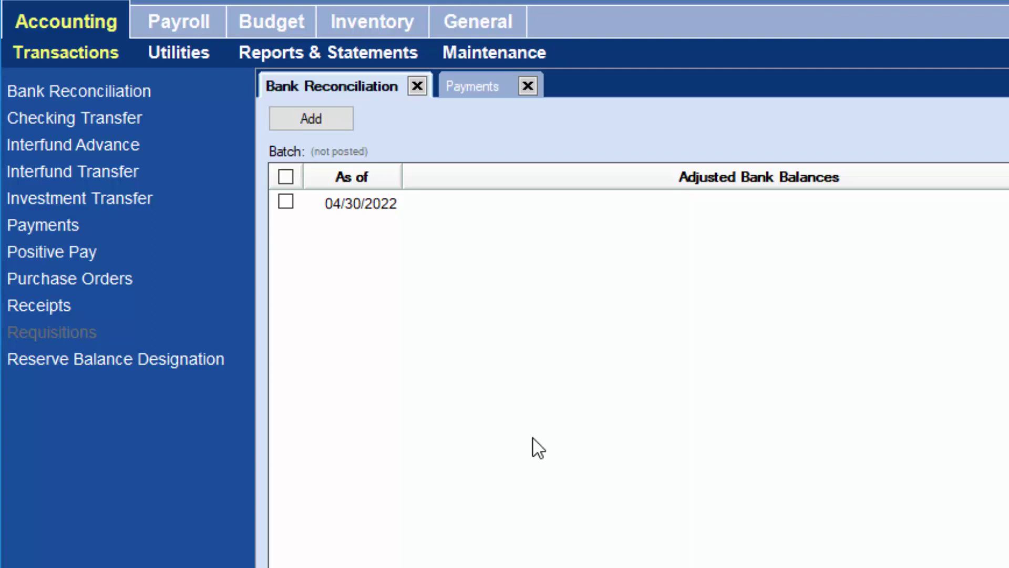
Step: In Payments, start a new electronic payment to vendor First Buckeye Bank with the post date 04/27/2022
{"action": "left_click", "coordinate": [488, 85]}
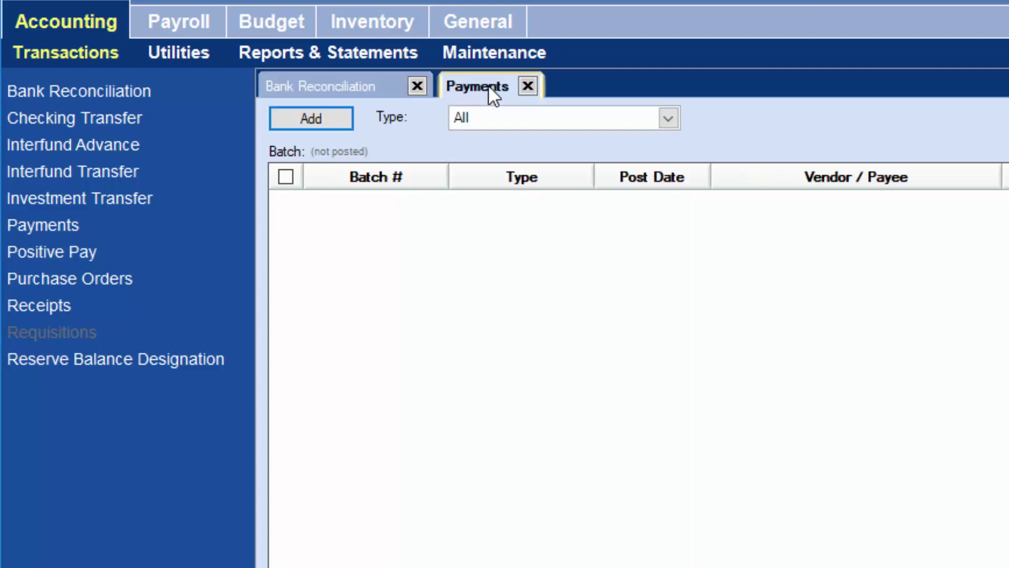
{"action": "left_click", "coordinate": [338, 118]}
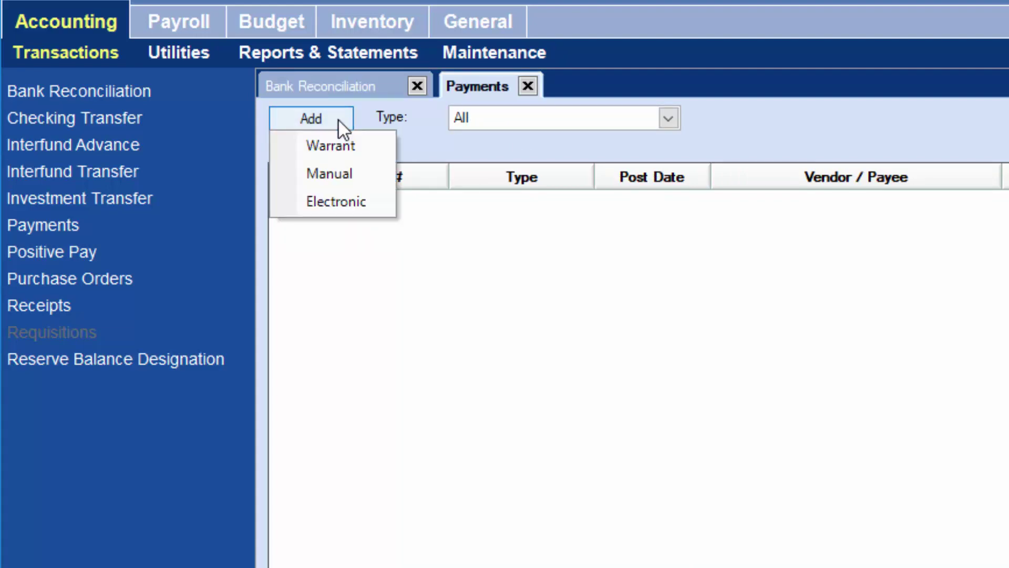
{"action": "left_click", "coordinate": [356, 200]}
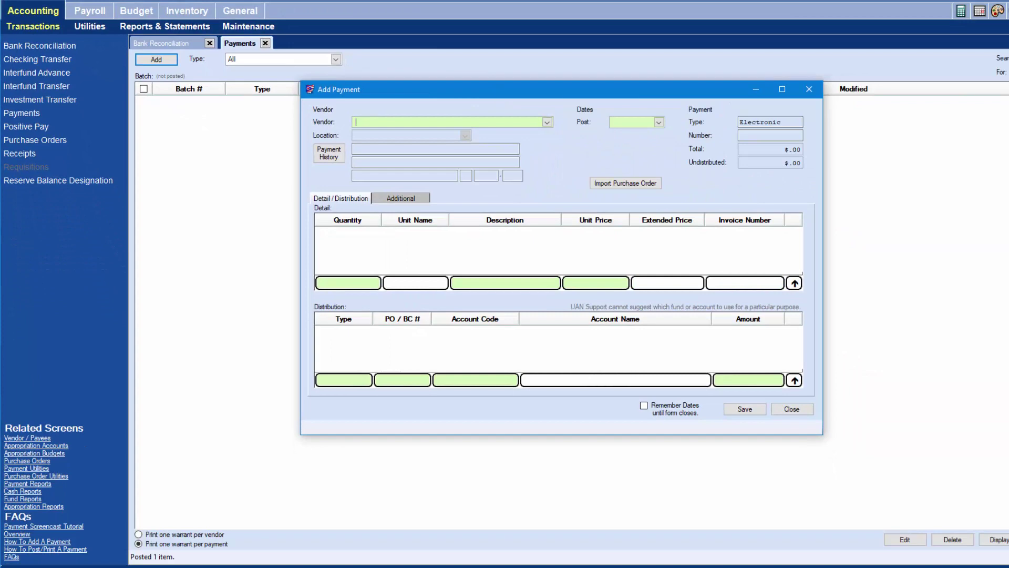
{"action": "left_click_drag", "start_coordinate": [496, 90], "coordinate": [257, 82]}
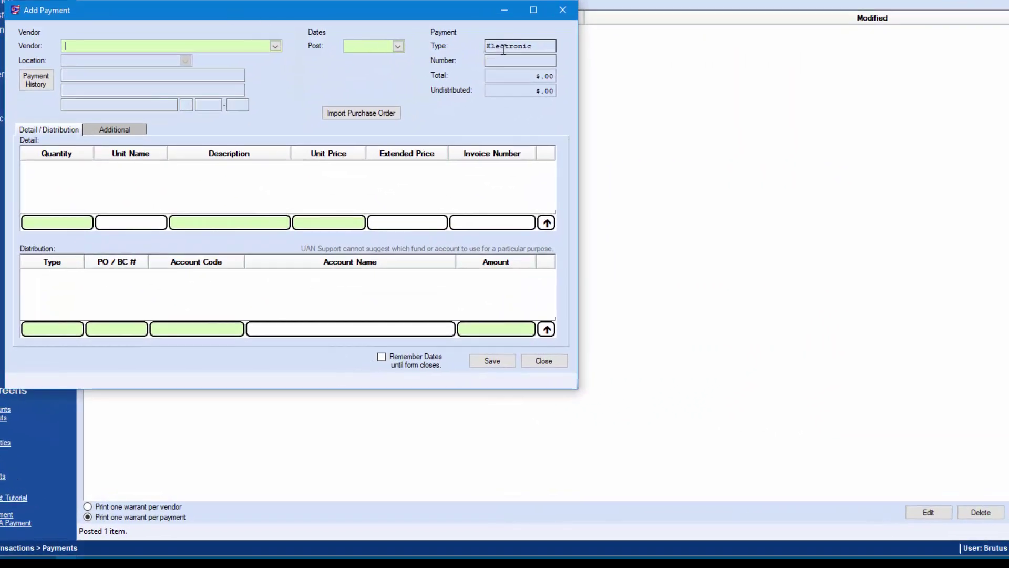
{"action": "left_click", "coordinate": [274, 46]}
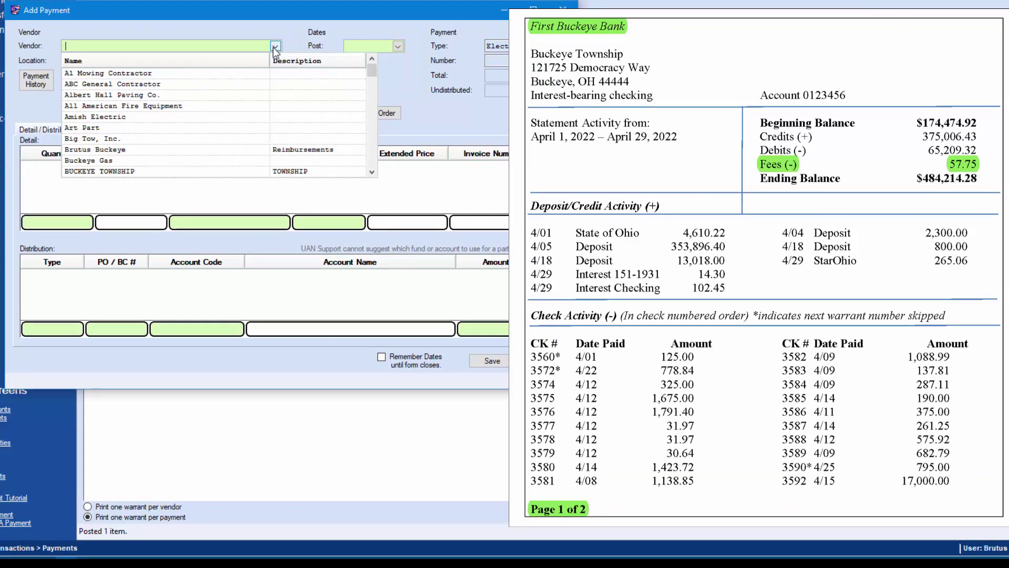
{"action": "type", "text": "fi"}
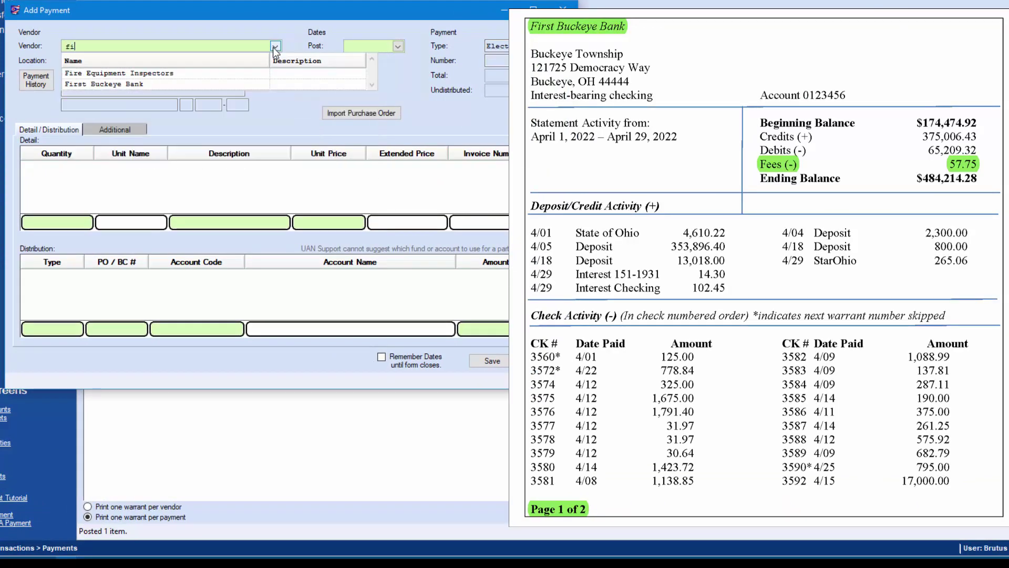
{"action": "left_click", "coordinate": [147, 84]}
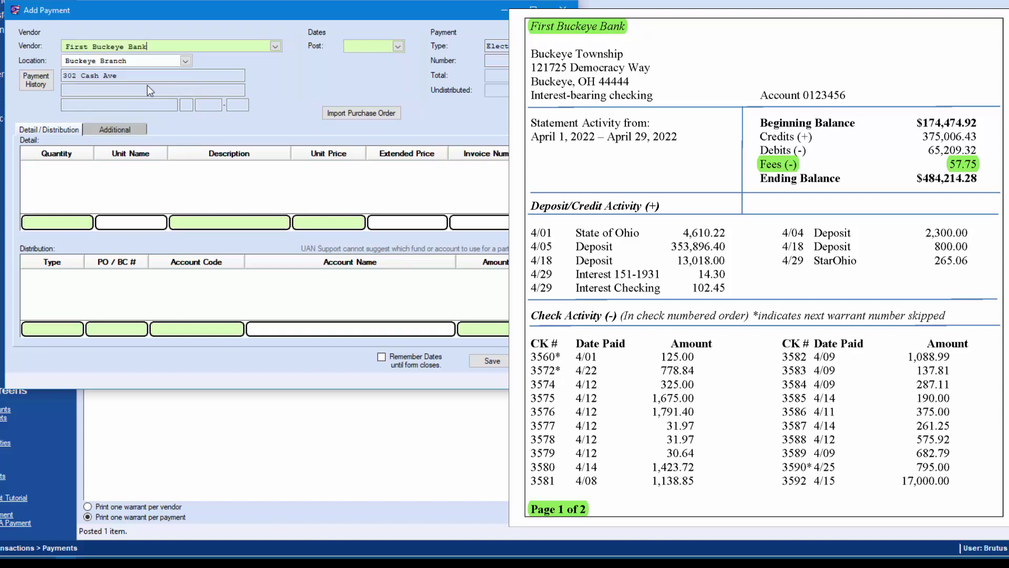
{"action": "left_click", "coordinate": [402, 45]}
{"action": "left_click", "coordinate": [266, 68]}
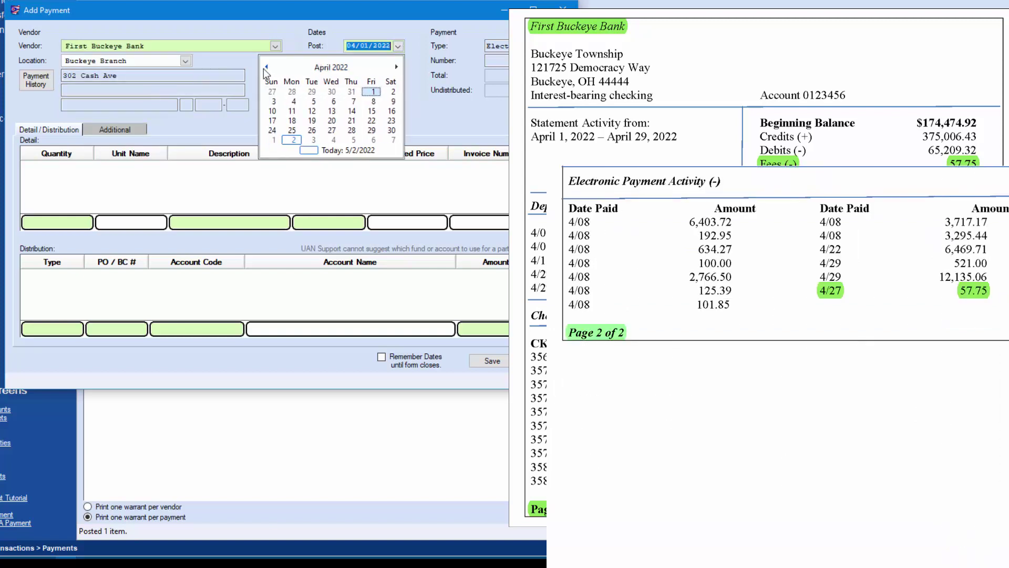
{"action": "left_click", "coordinate": [332, 131]}
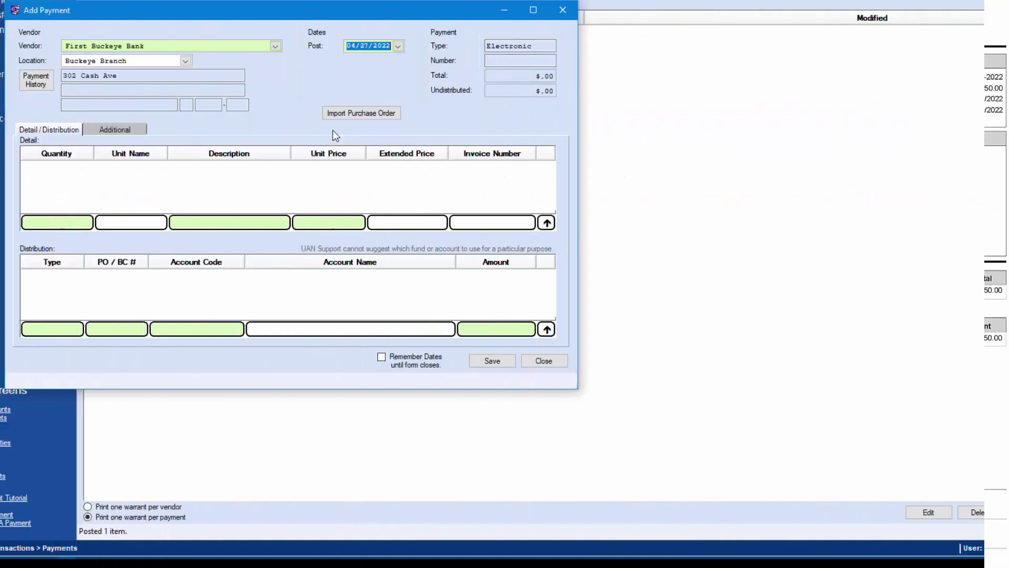
Step: Add a payment detail line with quantity 1, unit name Order, description Deposit Tickets and unit price $57.75
{"action": "left_click", "coordinate": [84, 224]}
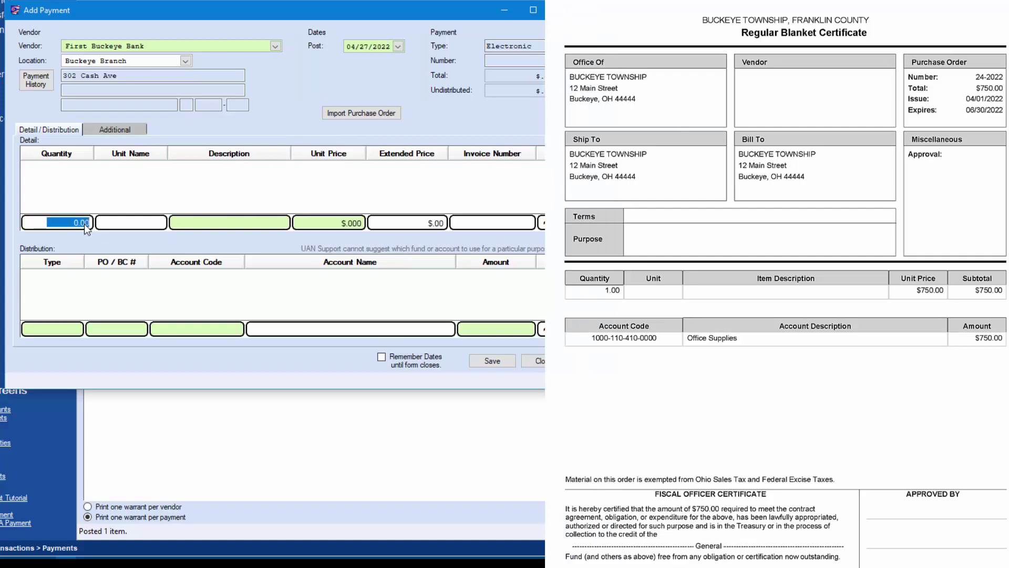
{"action": "type", "text": "1."}
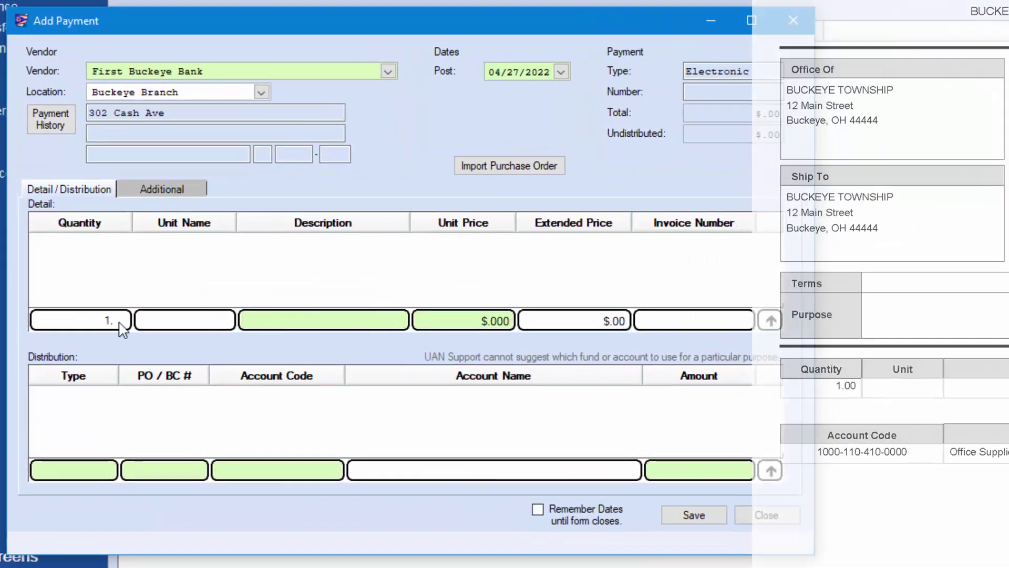
{"action": "key", "text": "Tab"}
{"action": "type", "text": "Order"}
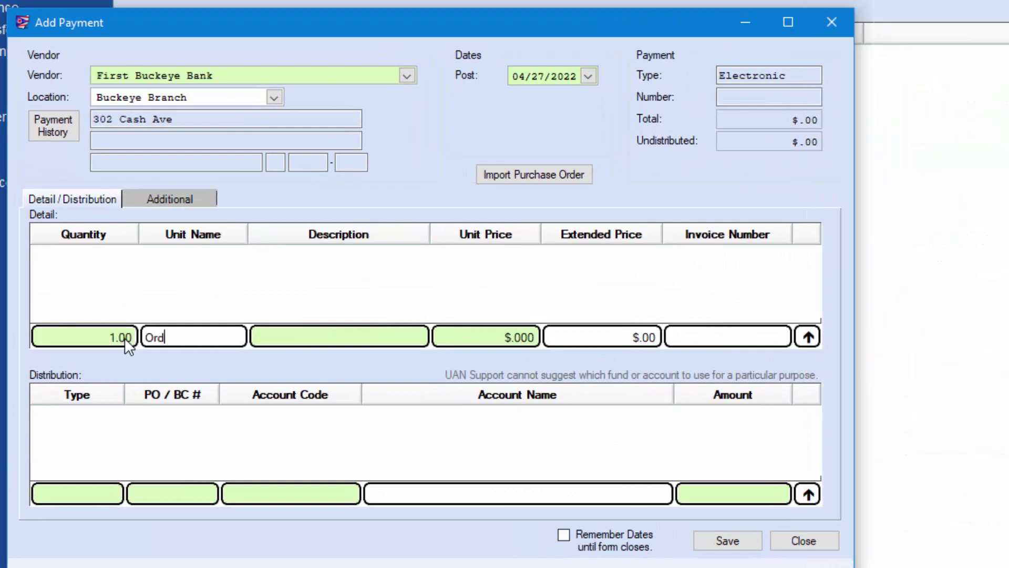
{"action": "key", "text": "Tab"}
{"action": "type", "text": "Depos"}
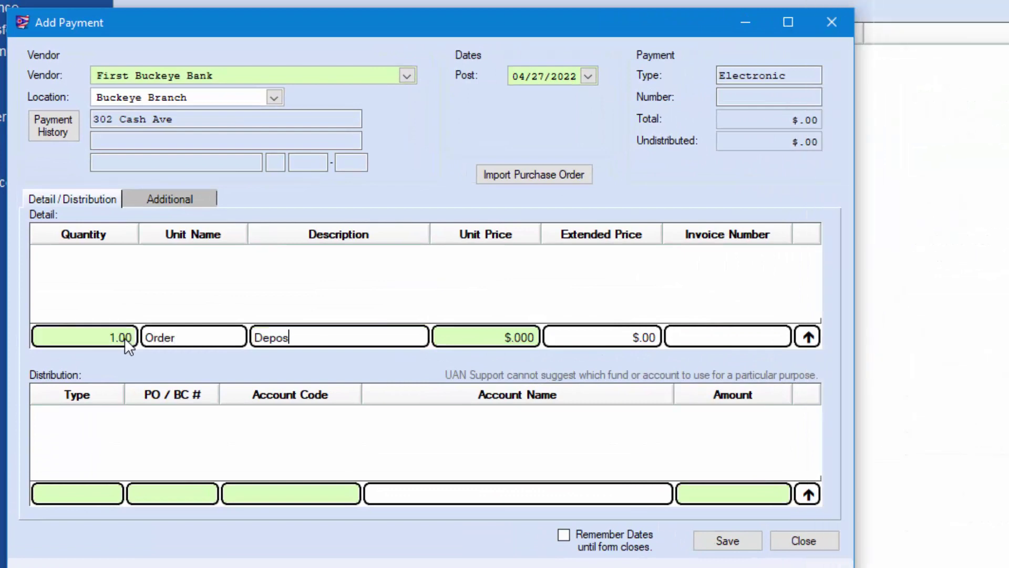
{"action": "type", "text": "it Tickets"}
{"action": "key", "text": "Tab"}
{"action": "type", "text": "57.75"}
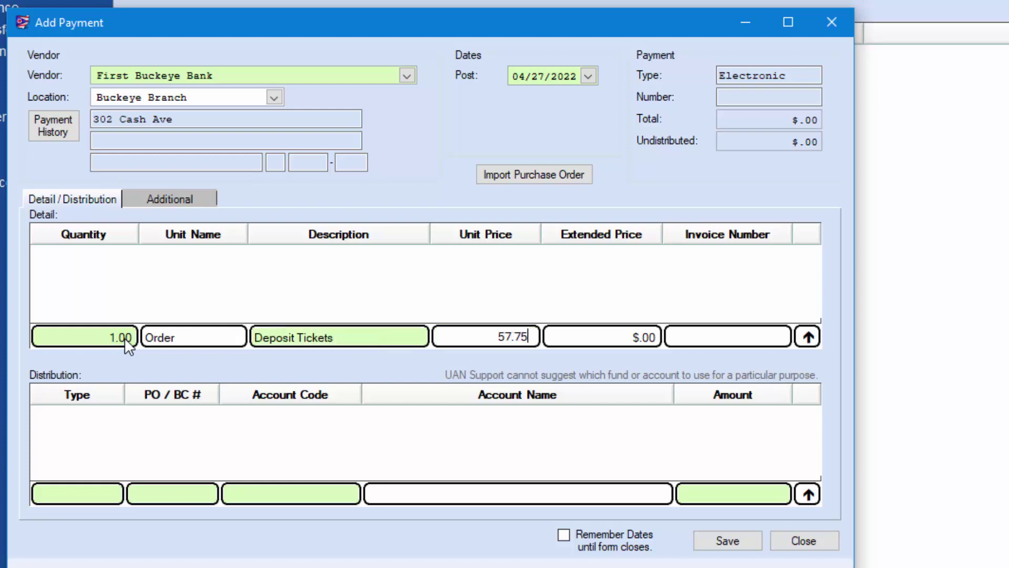
{"action": "key", "text": "Return"}
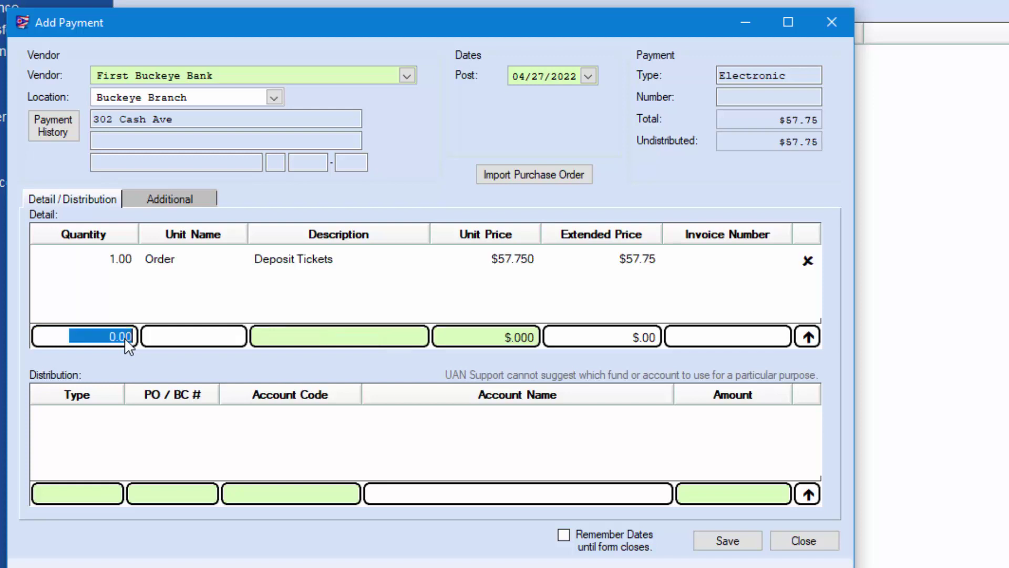
Step: Distribute $57.75 to blanket certificate 24-2022 for Office Supplies, save the payment and close the payment form
{"action": "left_click", "coordinate": [113, 500]}
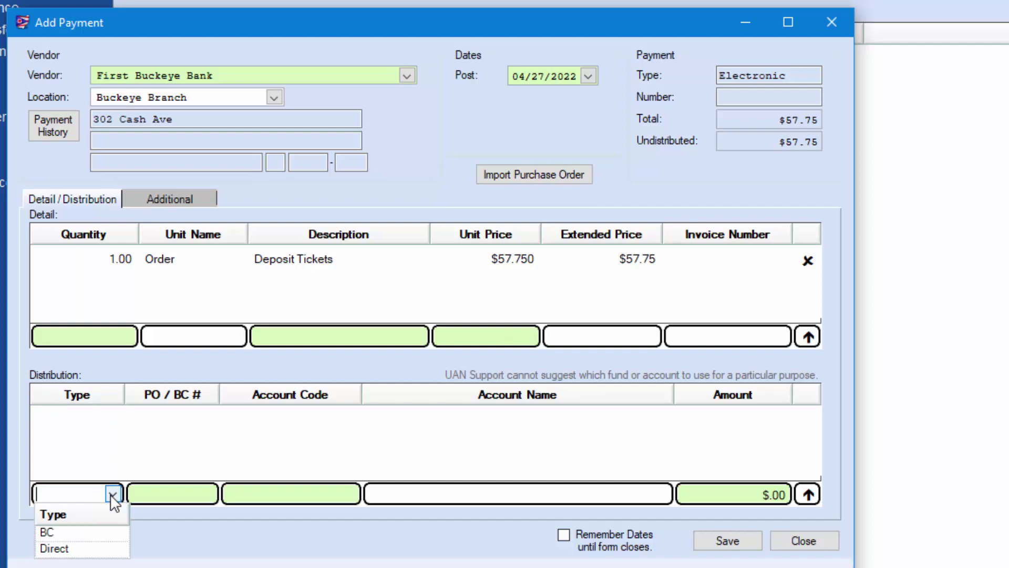
{"action": "left_click", "coordinate": [77, 532]}
{"action": "key", "text": "Tab"}
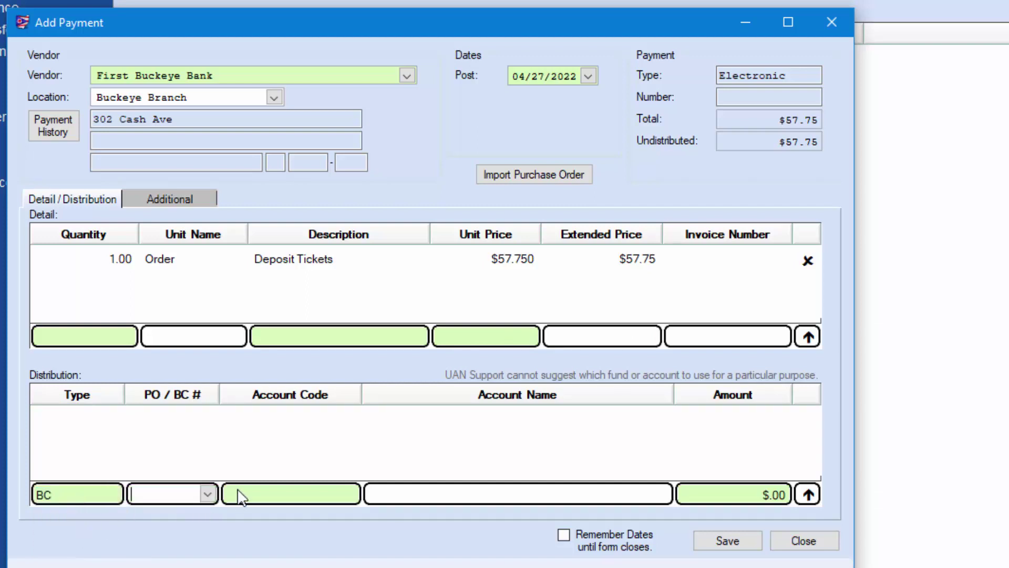
{"action": "left_click", "coordinate": [207, 494]}
{"action": "type", "text": "24-2022"}
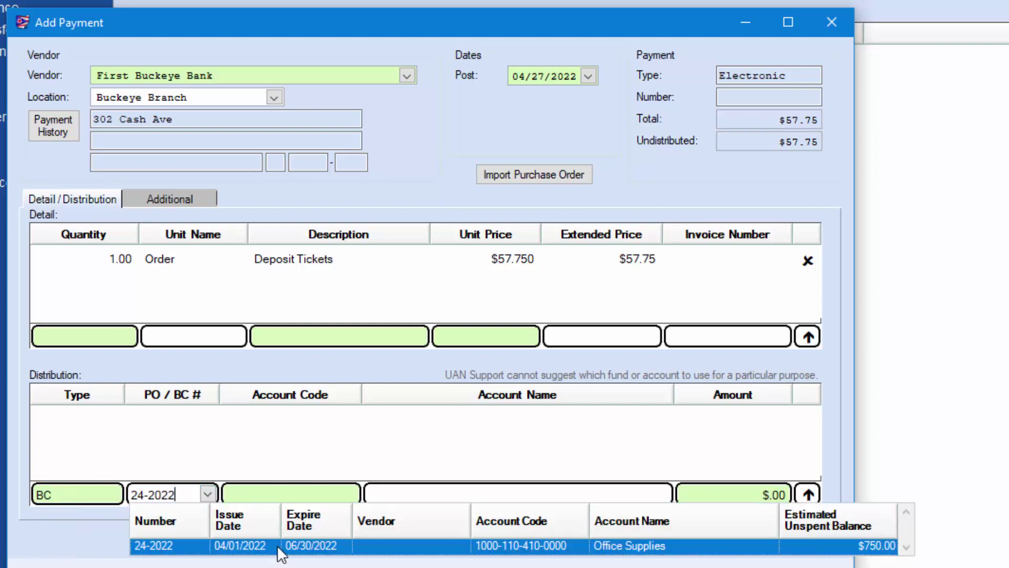
{"action": "left_click", "coordinate": [276, 545]}
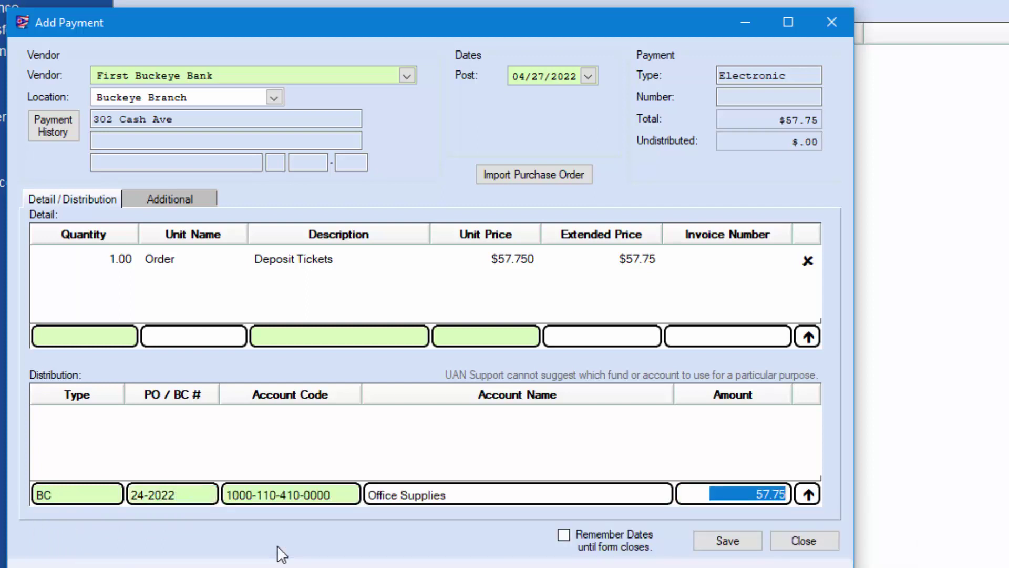
{"action": "left_click", "coordinate": [807, 494]}
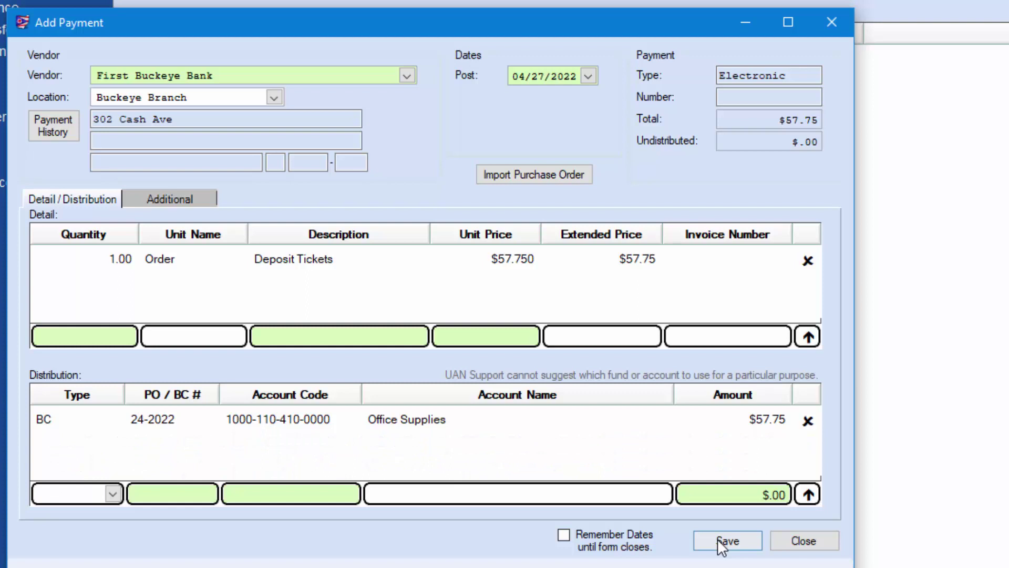
{"action": "left_click", "coordinate": [708, 541]}
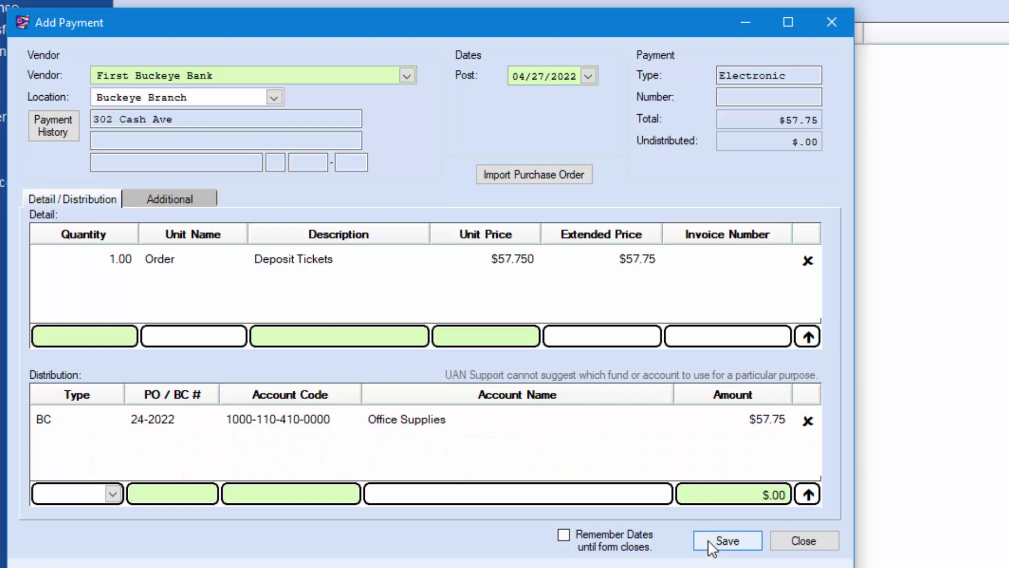
{"action": "left_click", "coordinate": [800, 545]}
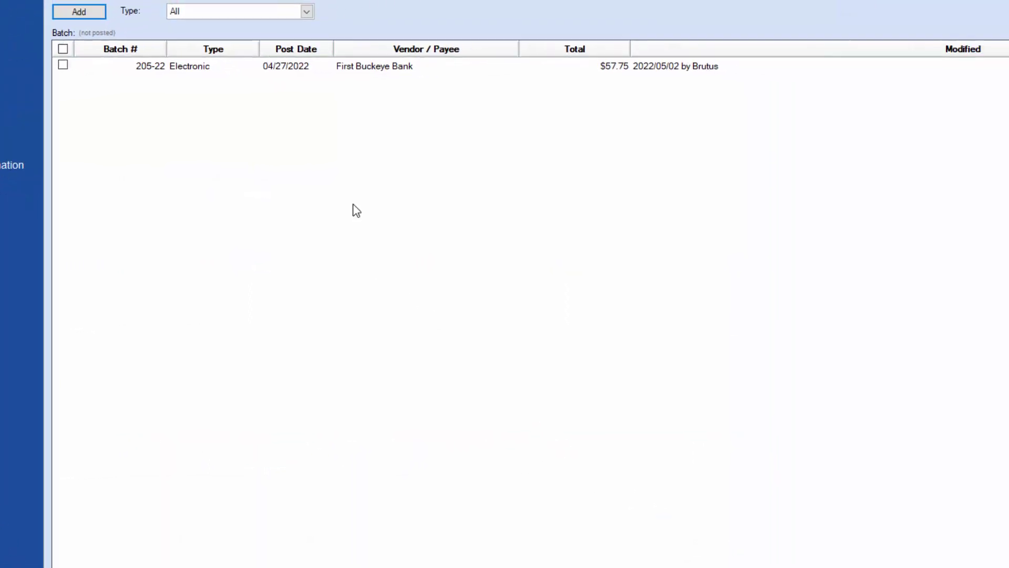
Step: Post the First Buckeye Bank electronic payment and print its voucher, confirming that it printed successfully
{"action": "left_click", "coordinate": [63, 65]}
{"action": "left_click", "coordinate": [946, 523]}
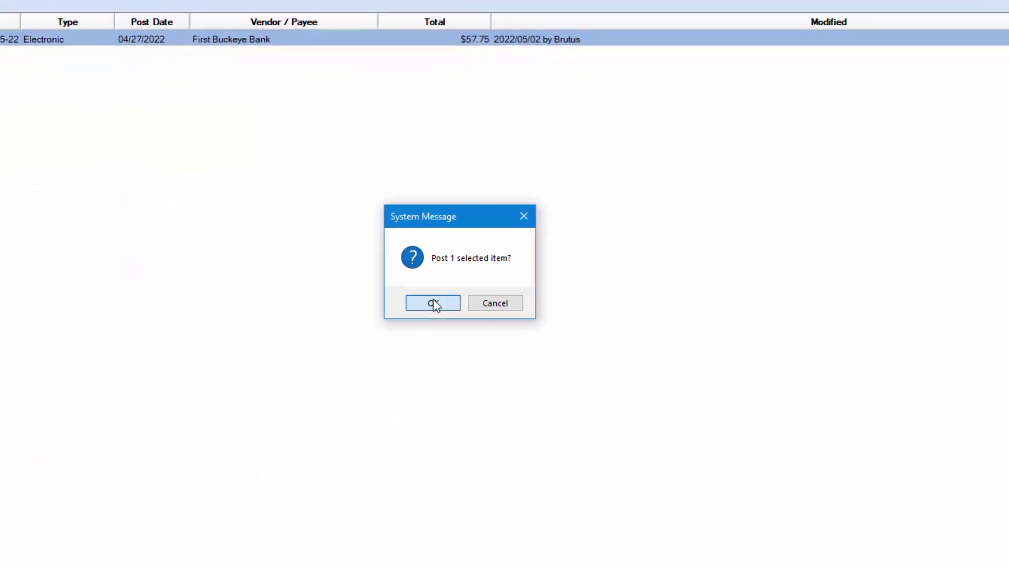
{"action": "left_click", "coordinate": [433, 303]}
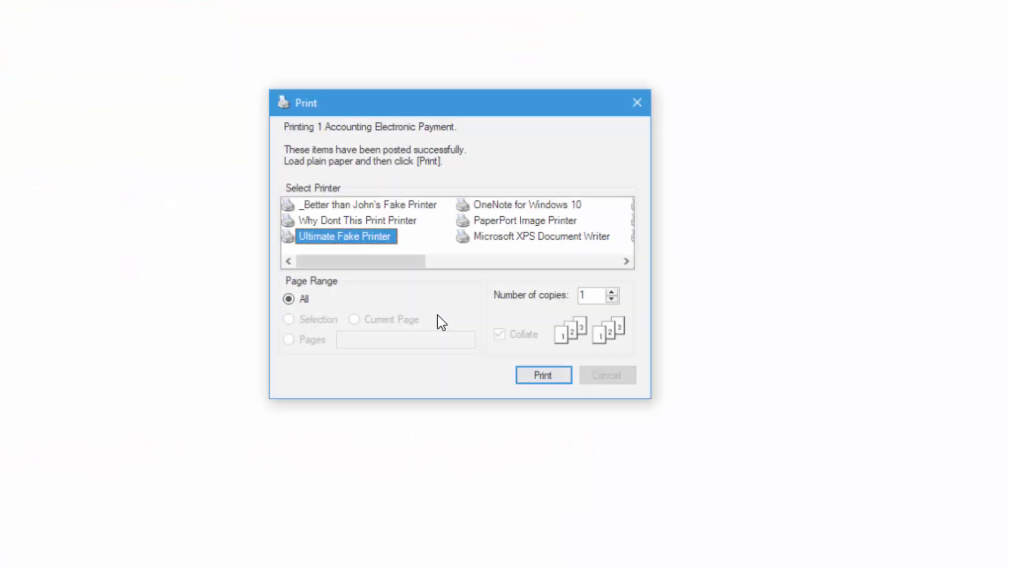
{"action": "left_click", "coordinate": [533, 382]}
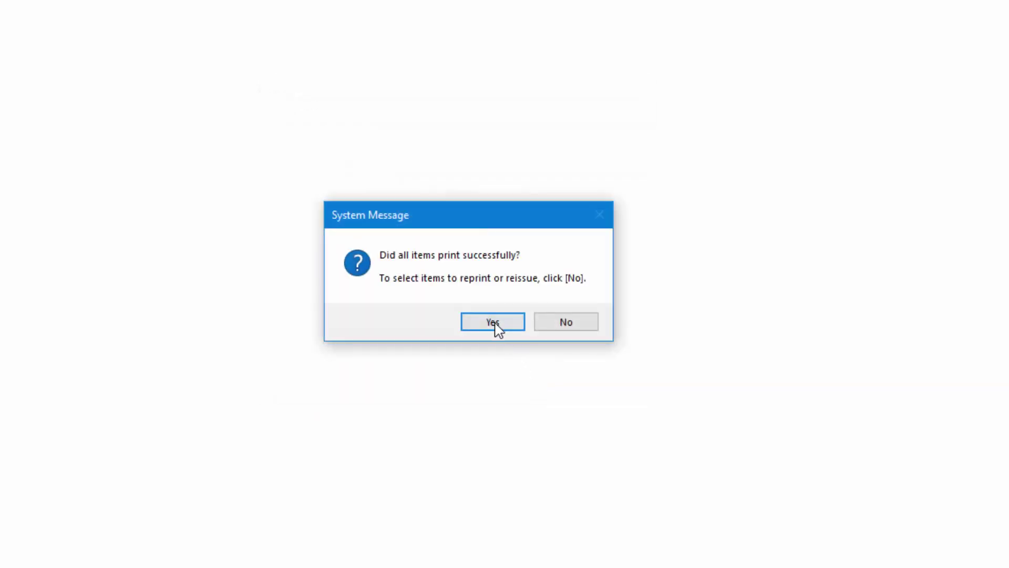
{"action": "left_click", "coordinate": [494, 322]}
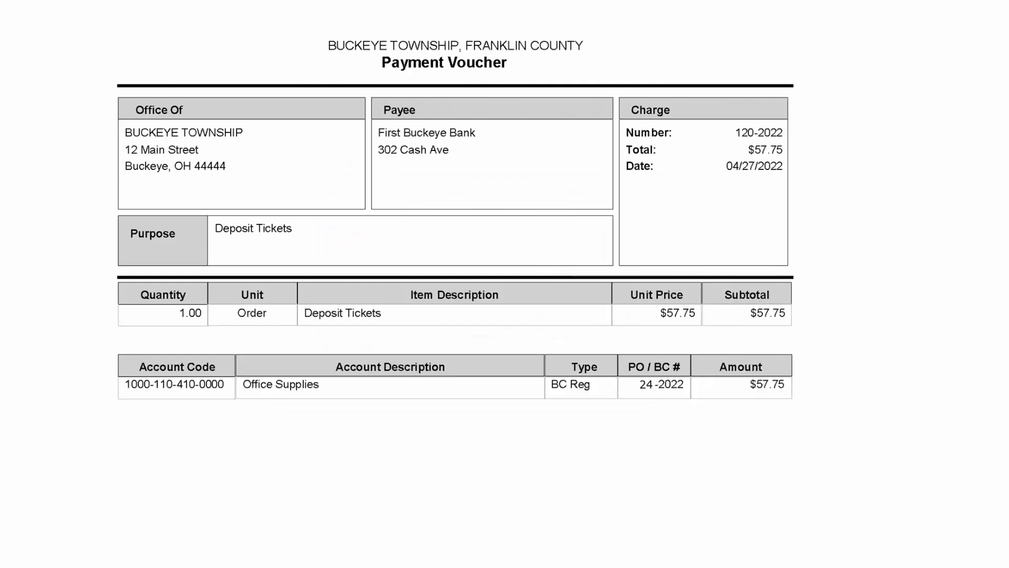